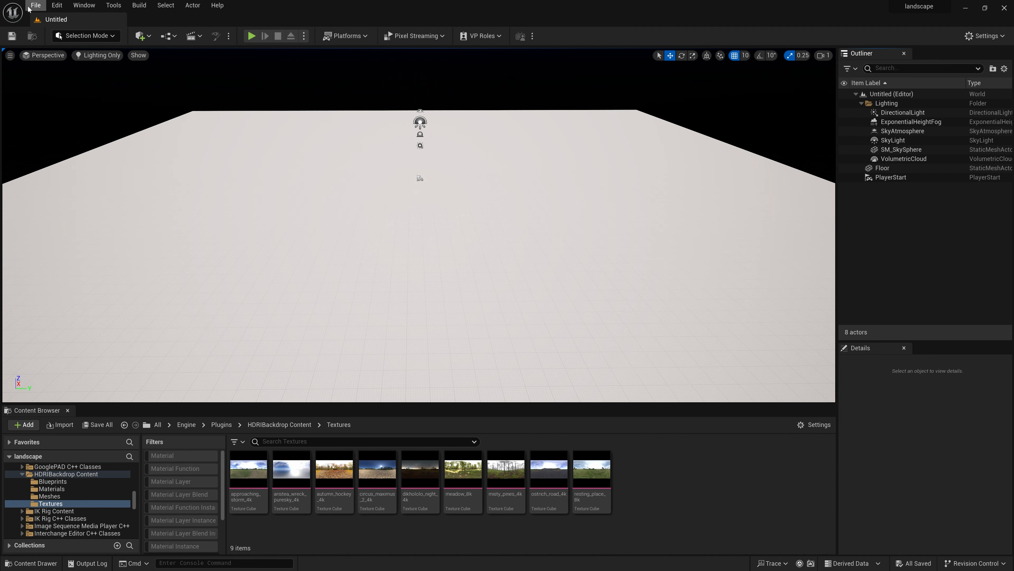
# Create a new level from the Empty Open World template
pyautogui.click(35, 5)
pyautogui.click(53, 29)
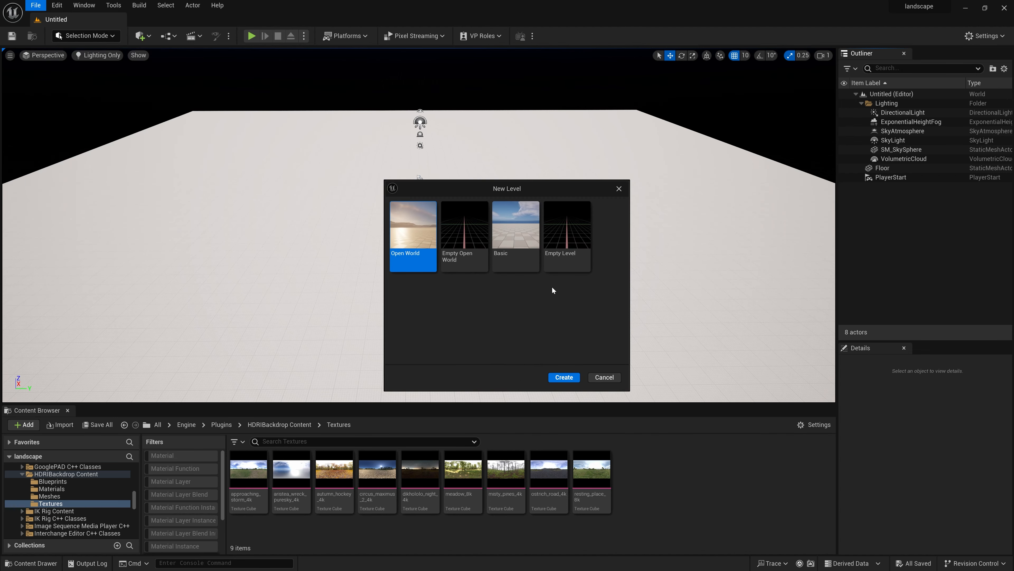
pyautogui.click(465, 240)
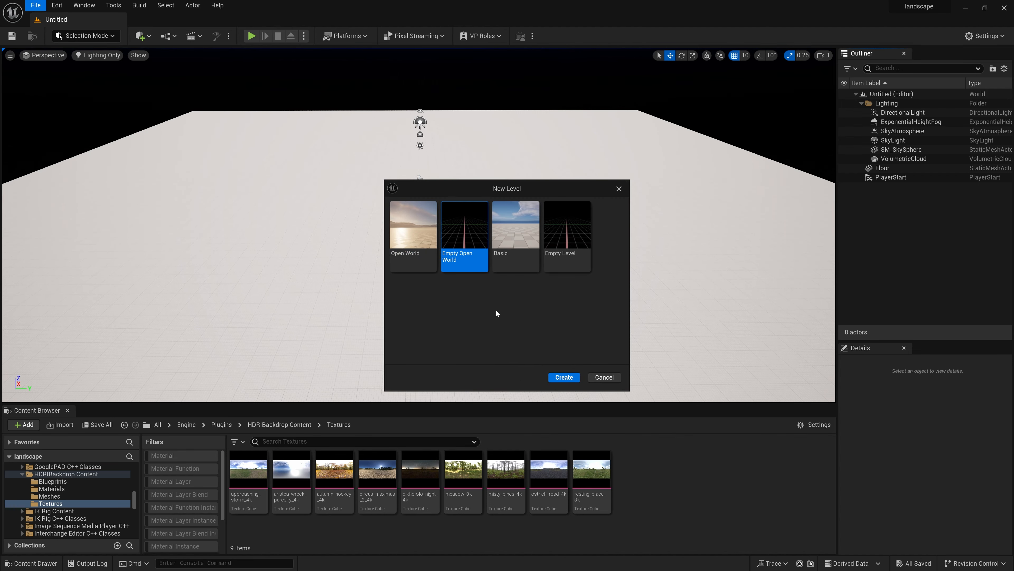
pyautogui.click(563, 378)
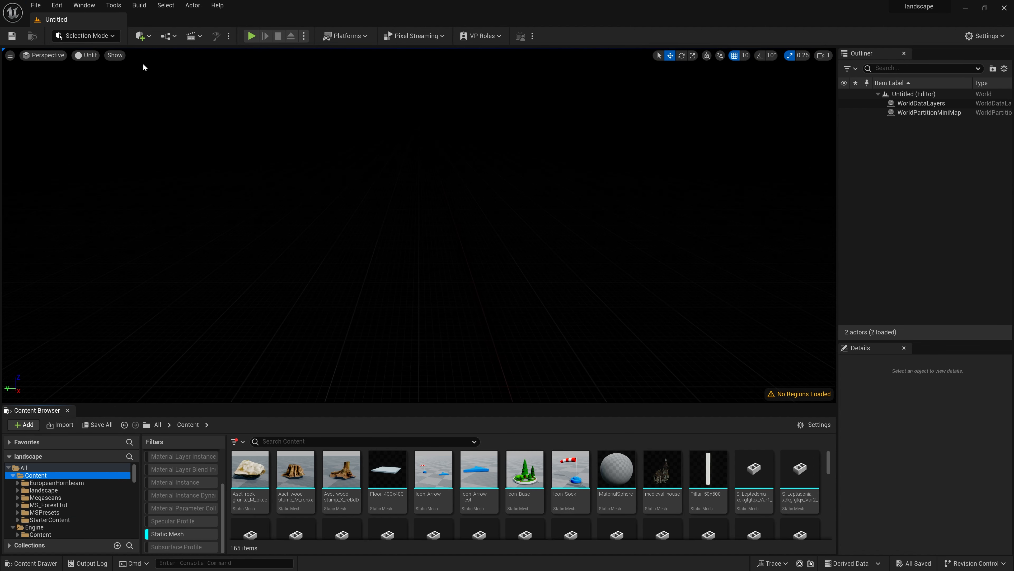
# Create a new landscape with 63×63-quad sections and 6 × 6 components, and return to Selection mode
pyautogui.click(86, 35)
pyautogui.click(96, 62)
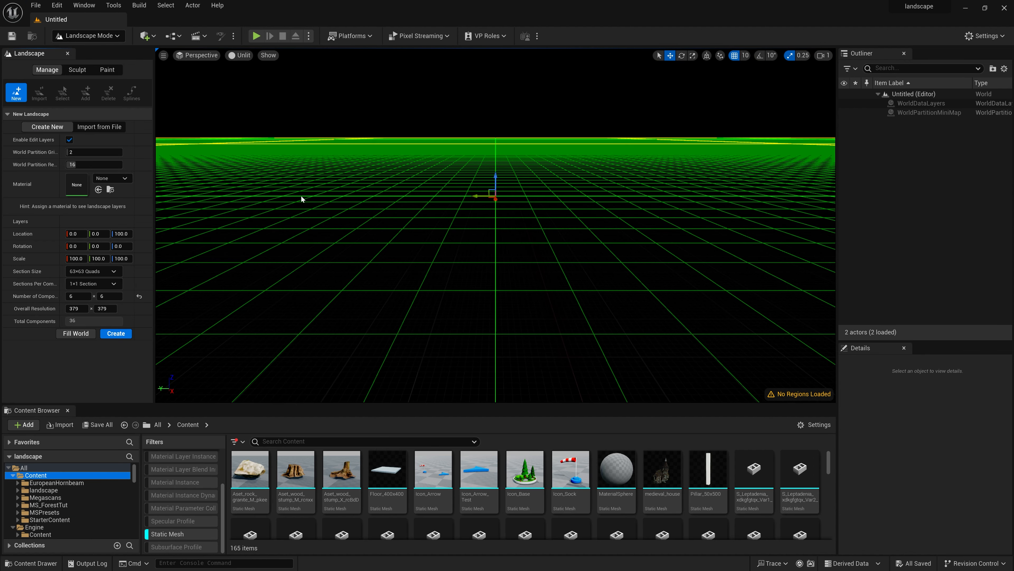
pyautogui.click(123, 337)
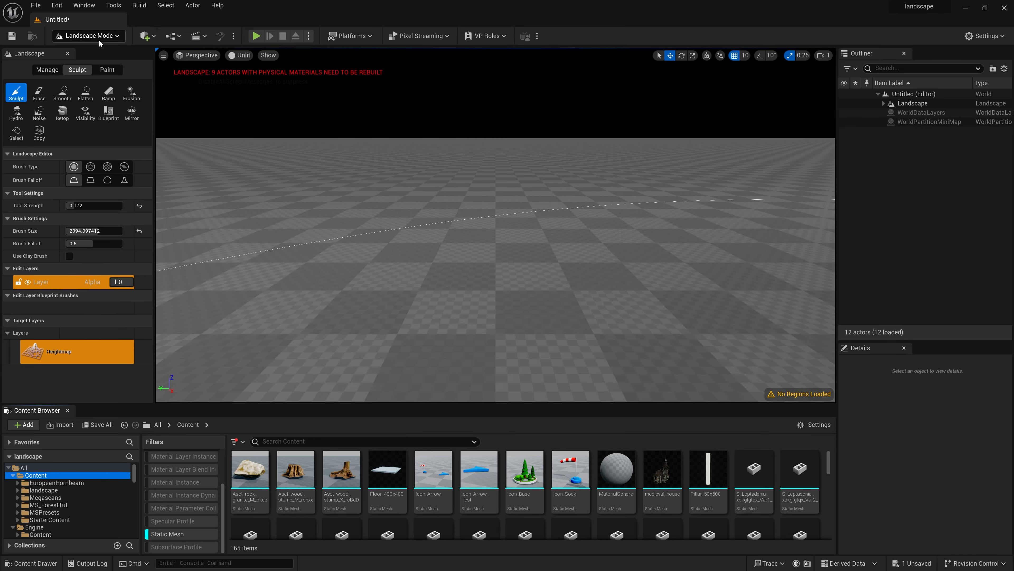
pyautogui.click(96, 36)
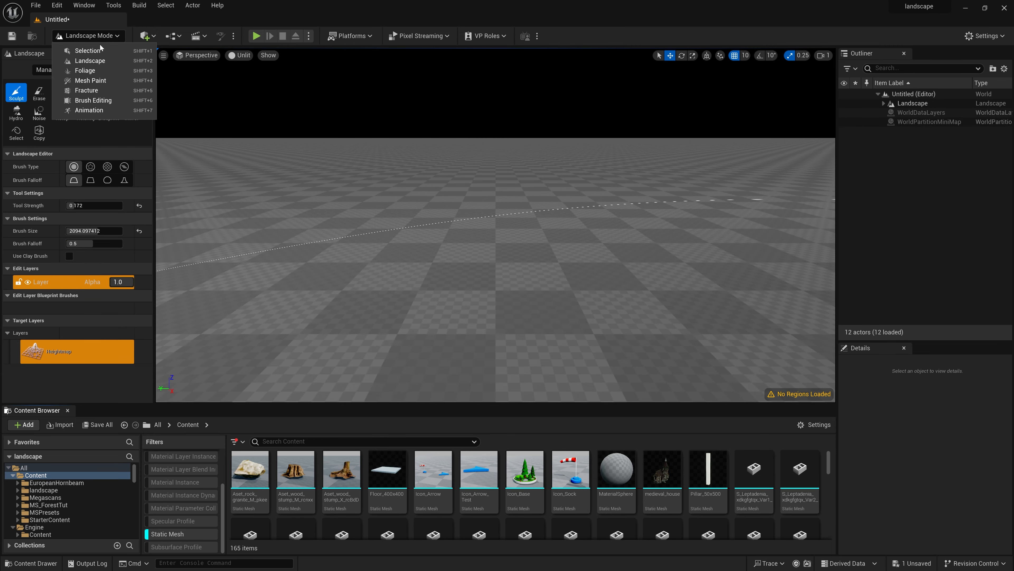
pyautogui.click(100, 50)
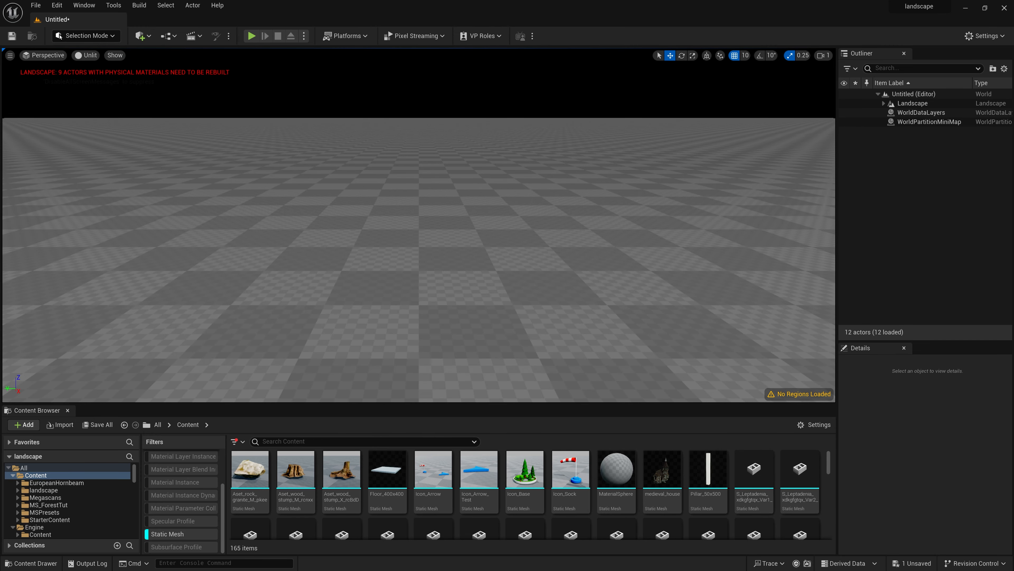
# Place the medieval_house static mesh from the landscape content folder onto the landscape
pyautogui.scroll(-5, 419, 225)
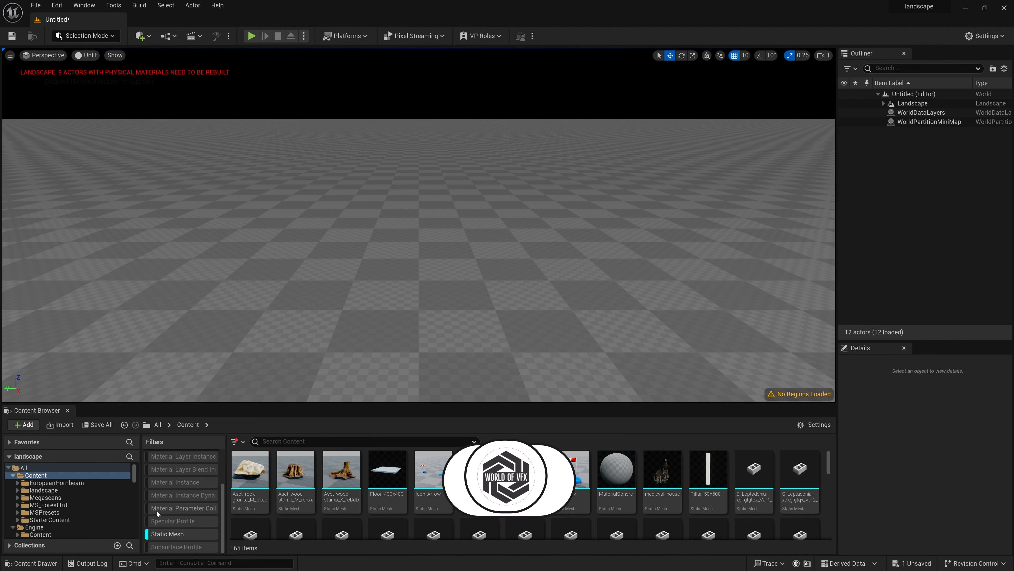
pyautogui.click(44, 490)
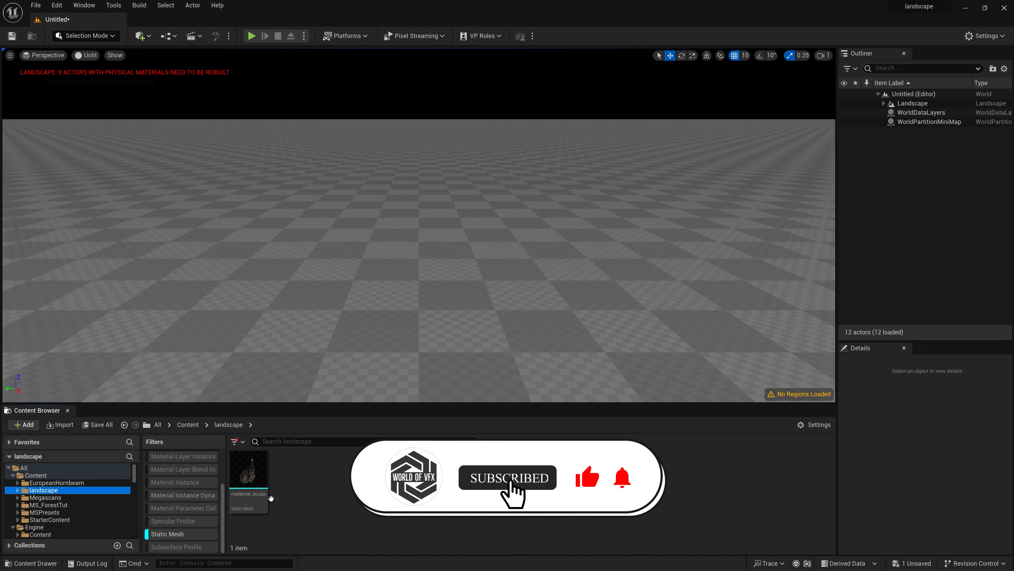
pyautogui.moveTo(249, 471); pyautogui.dragTo(465, 118)
pyautogui.scroll(-10, 466, 118)
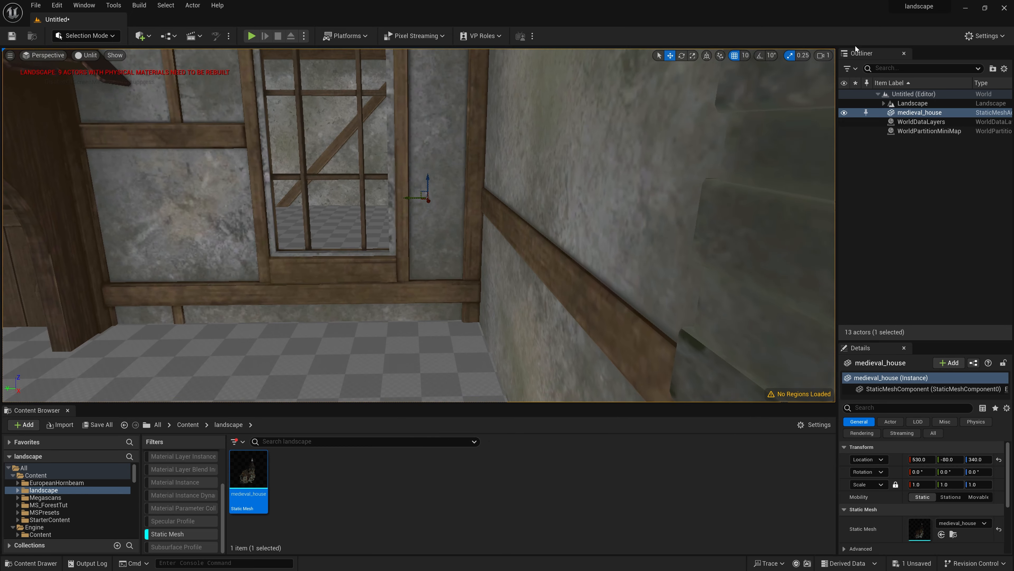
# Raise the viewport camera speed to 8 and move the medieval house along X to about -340
pyautogui.click(820, 55)
pyautogui.moveTo(852, 77); pyautogui.dragTo(873, 77)
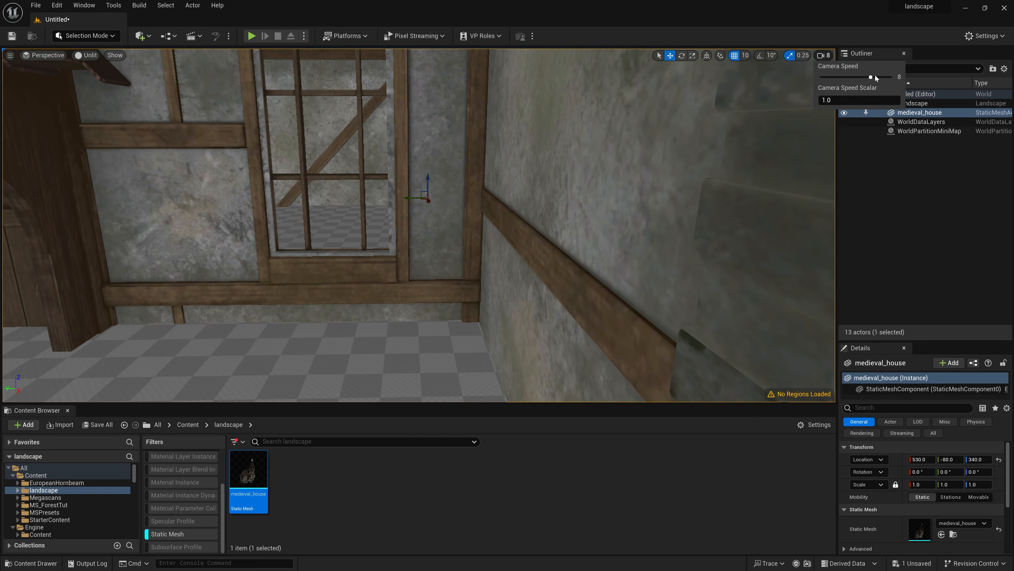
pyautogui.press('s')
pyautogui.moveTo(623, 168); pyautogui.dragTo(639, 162, button='right')
pyautogui.press('a')
pyautogui.moveTo(516, 200)
pyautogui.mouseDown(button='right')
pyautogui.moveTo(535, 206)
pyautogui.moveTo(517, 200)
pyautogui.mouseUp(button='right')
pyautogui.moveTo(510, 203); pyautogui.dragTo(482, 195)
# Try scaling the medieval house vertically to 0.75, and undo the scaling
pyautogui.press('e')
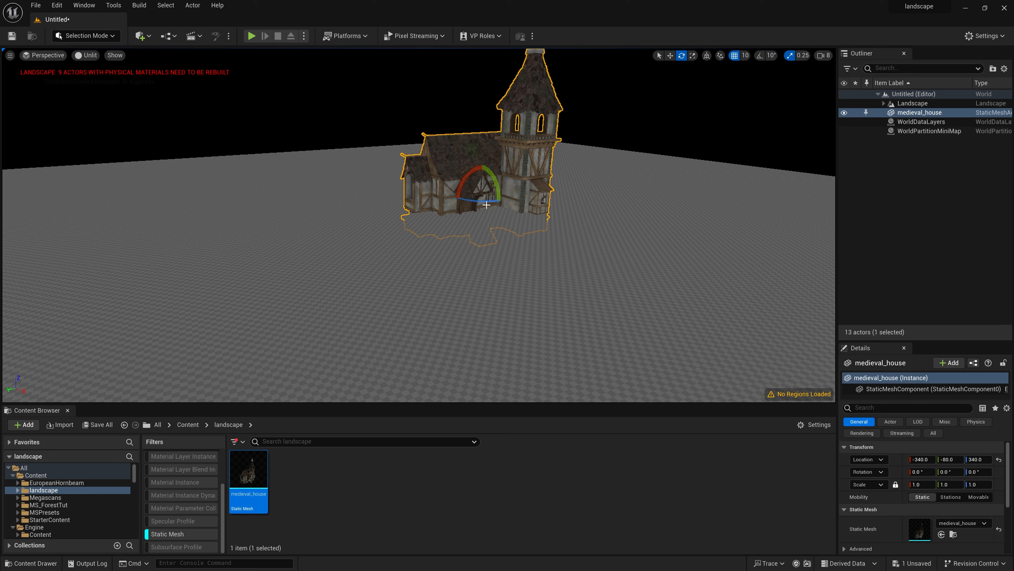
pyautogui.press('r')
pyautogui.press('w')
pyautogui.press('e')
pyautogui.press('w')
pyautogui.press('e')
pyautogui.press('r')
pyautogui.press('w')
pyautogui.press('e')
pyautogui.press('r')
pyautogui.moveTo(482, 192); pyautogui.dragTo(482, 212)
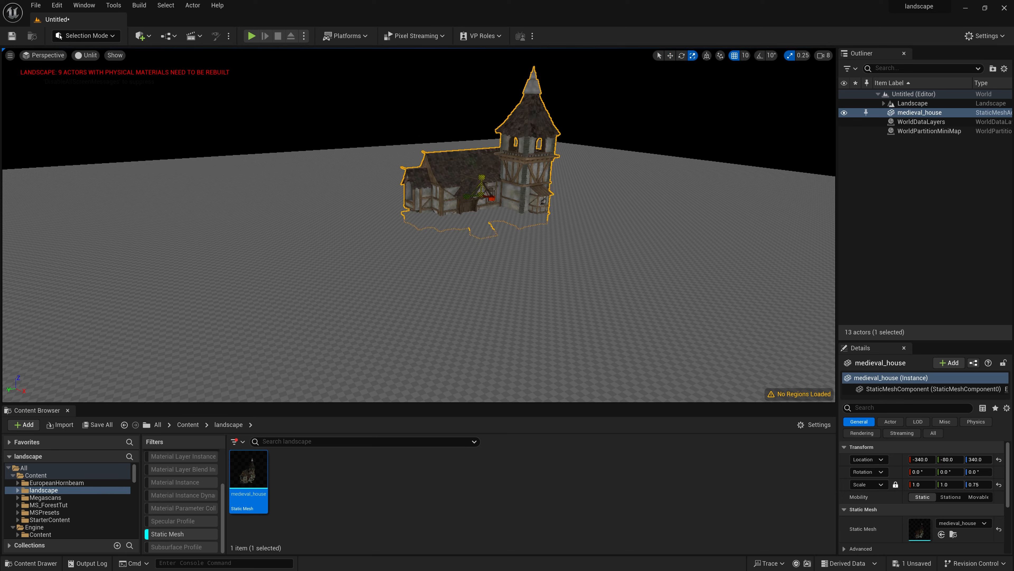
pyautogui.hotkey('ctrl', 'z')
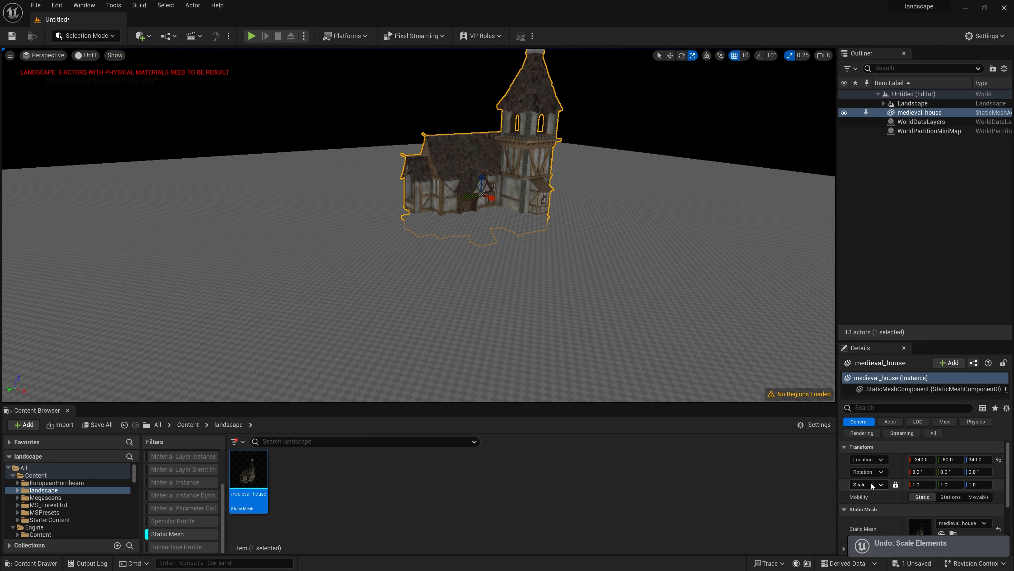
# Set the medieval house's scale to 0.5 uniformly on all axes
pyautogui.click(920, 484)
pyautogui.write('0.5')
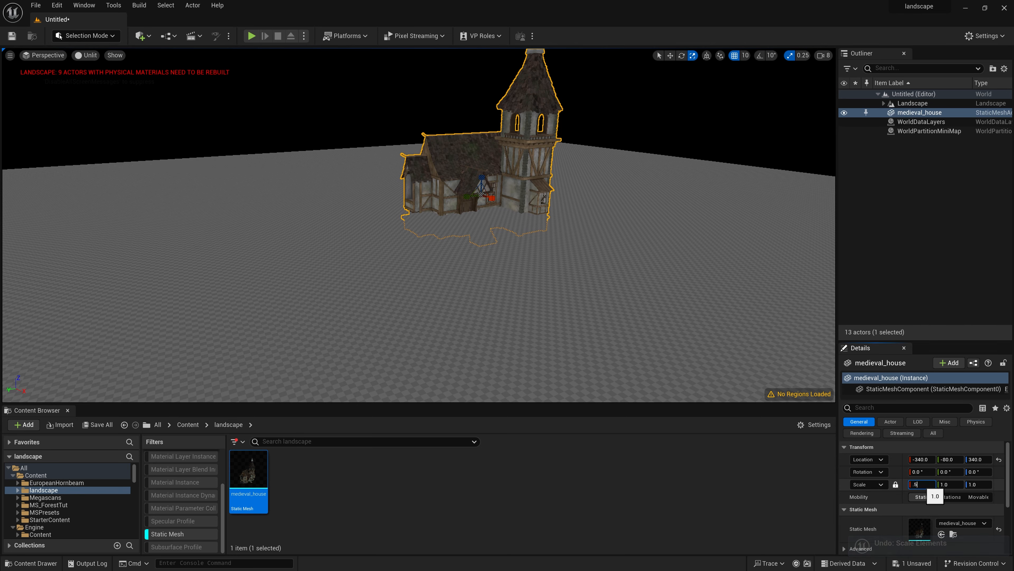
pyautogui.press('Return')
# Raise the medieval house so its base stands on the landscape surface, and clear the selection
pyautogui.click(501, 211)
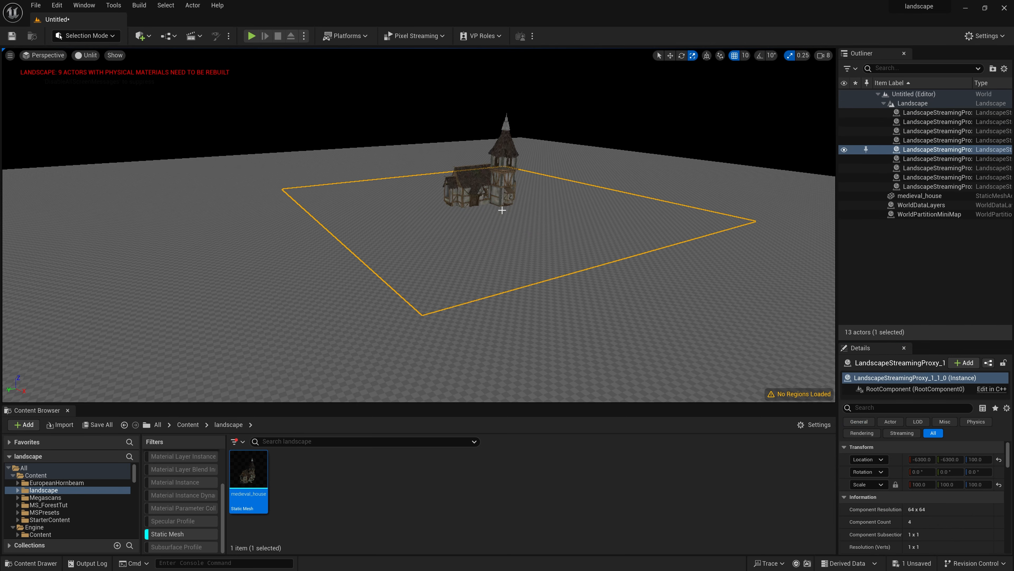
pyautogui.click(490, 190)
pyautogui.moveTo(479, 180); pyautogui.dragTo(486, 171)
pyautogui.press('Escape')
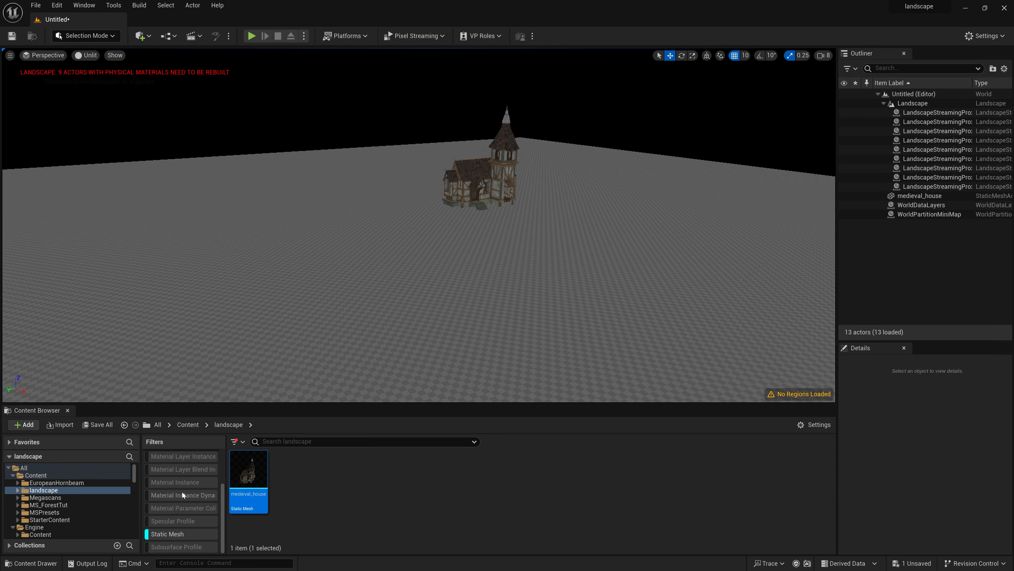
# Place SM_EuropeanHornbeam_Field_01 from the EuropeanHornbeam folder on the ground near the house and scale the tree uniformly
pyautogui.click(46, 483)
pyautogui.click(250, 469)
pyautogui.moveTo(250, 469); pyautogui.dragTo(447, 215)
pyautogui.press('f')
pyautogui.moveTo(447, 216); pyautogui.dragTo(532, 295, button='right')
pyautogui.press('s')
pyautogui.press('w')
pyautogui.press('a')
pyautogui.press('r')
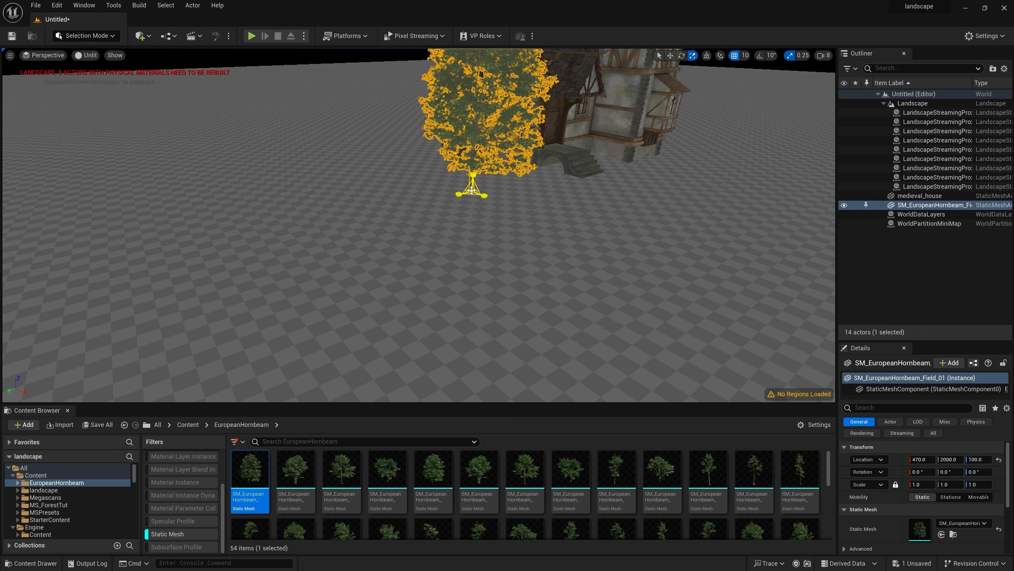
pyautogui.moveTo(471, 190); pyautogui.dragTo(471, 212)
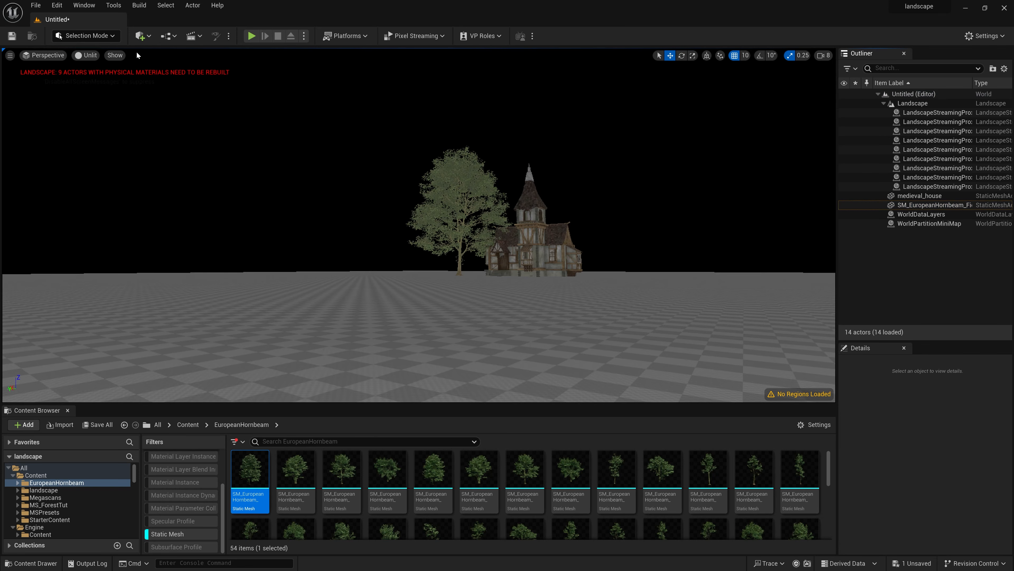
# Add a Cine Camera Actor, snap it to the current view of the tree and house, and deselect it
pyautogui.click(139, 36)
pyautogui.moveTo(194, 144)
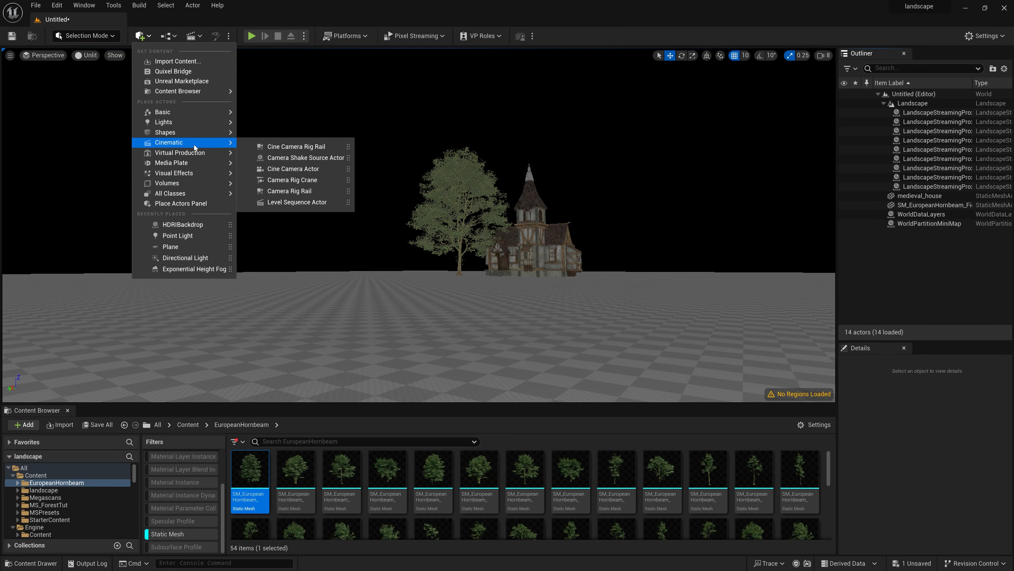
pyautogui.click(270, 169)
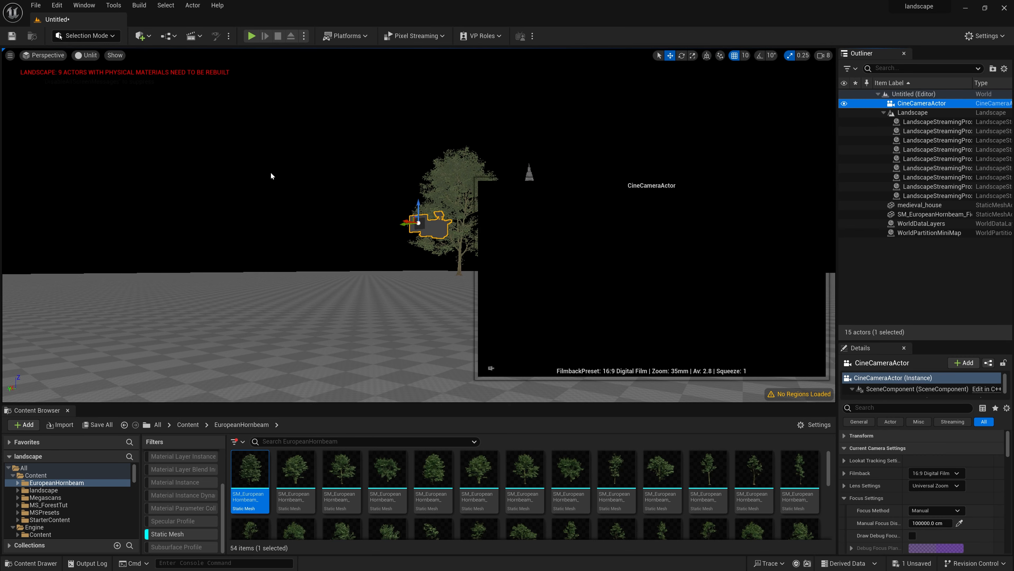
pyautogui.rightClick(915, 103)
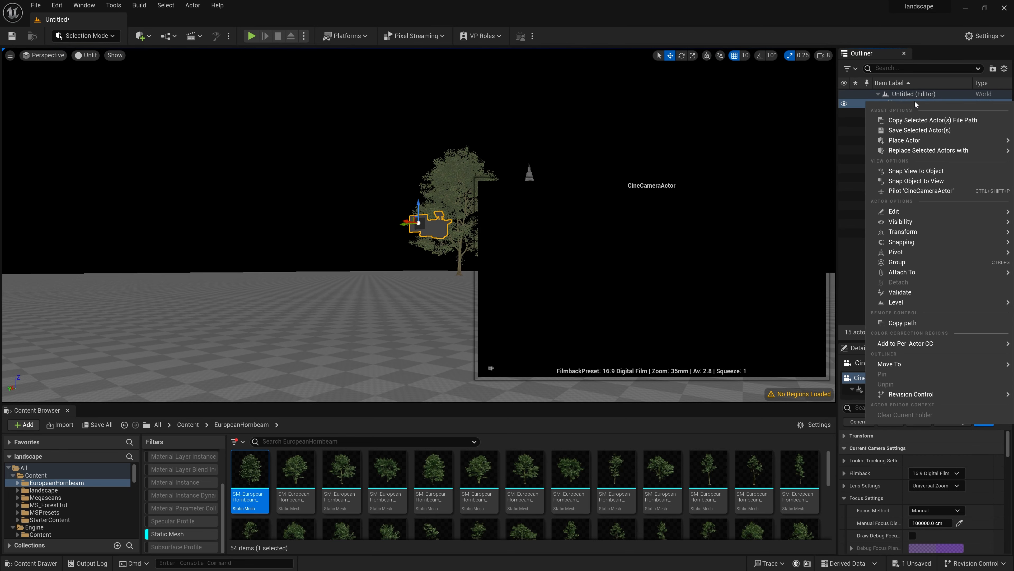
pyautogui.click(916, 180)
pyautogui.click(915, 267)
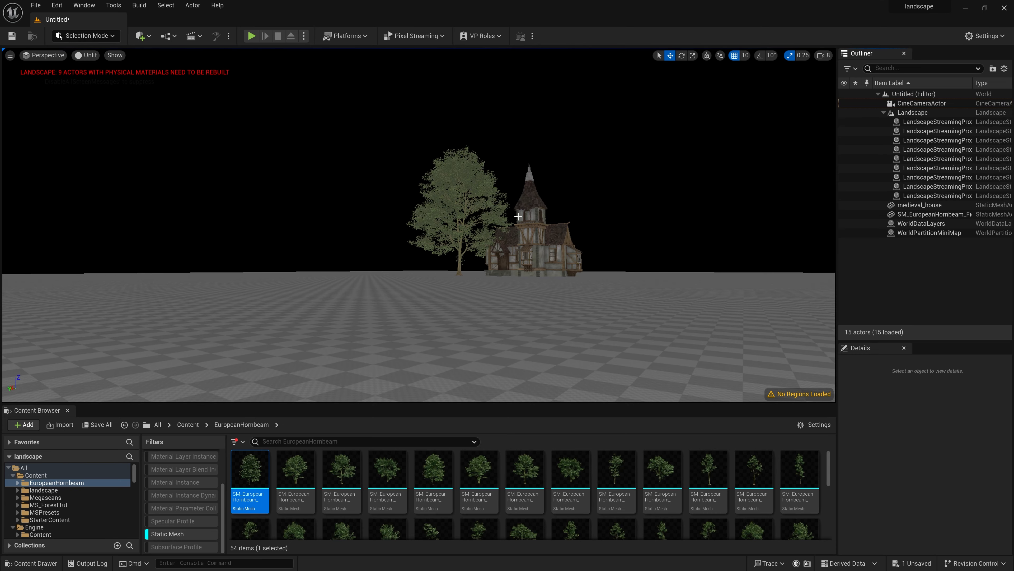
# Add a directional light to the level and switch the viewport to Lit shading
pyautogui.moveTo(518, 216); pyautogui.dragTo(523, 194, button='right')
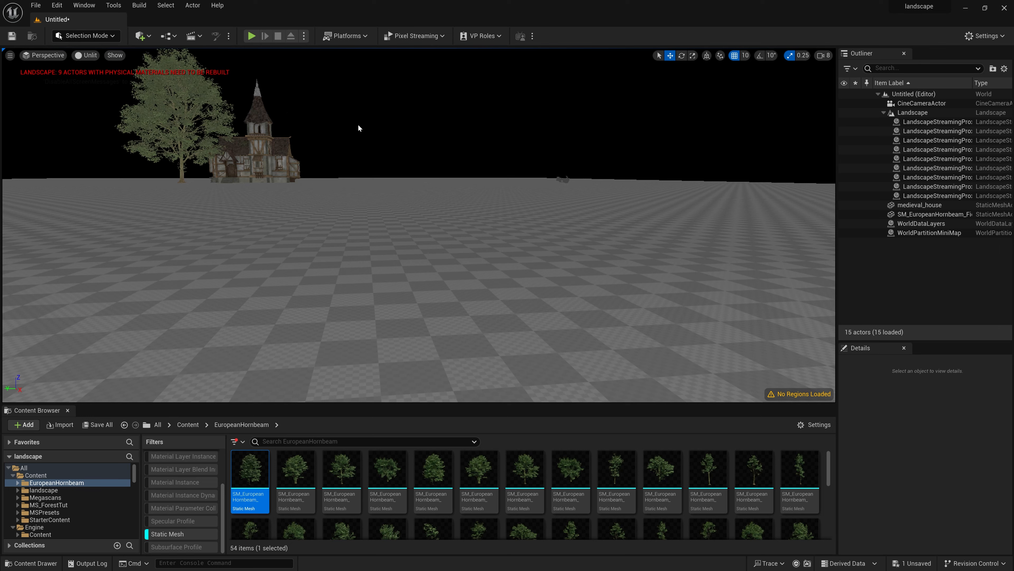
pyautogui.click(147, 37)
pyautogui.moveTo(164, 121)
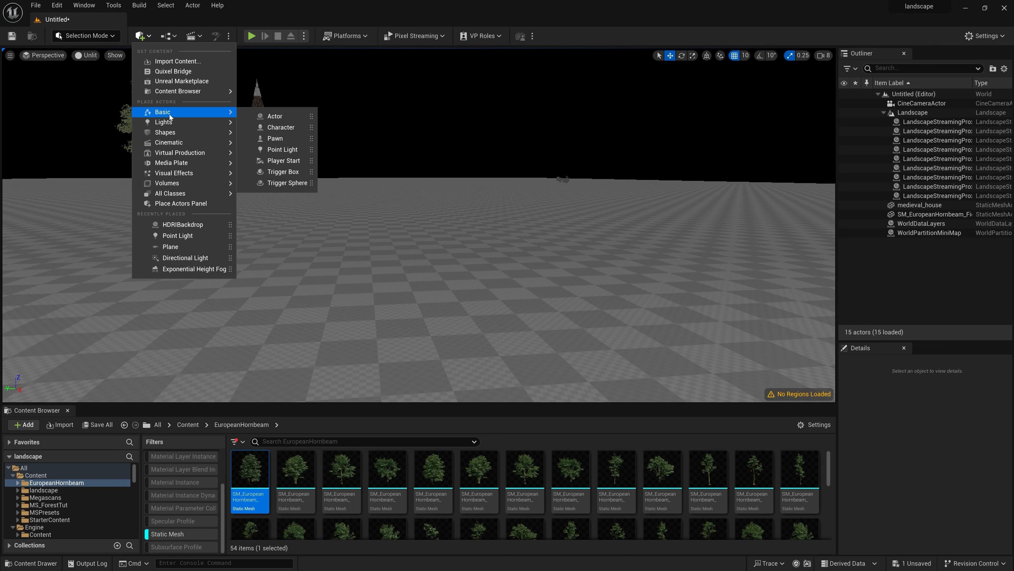
pyautogui.click(290, 126)
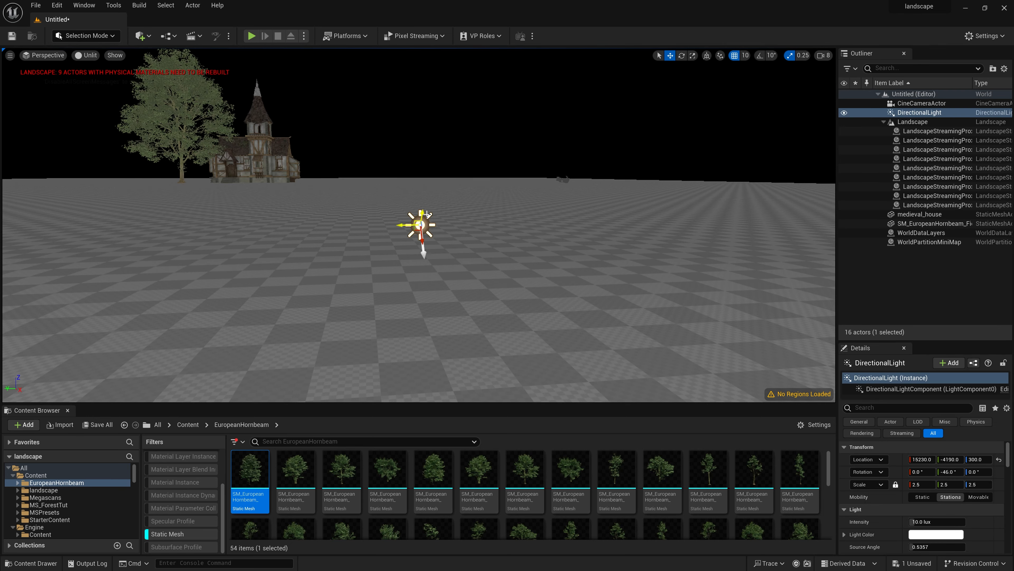
pyautogui.click(88, 57)
pyautogui.click(96, 82)
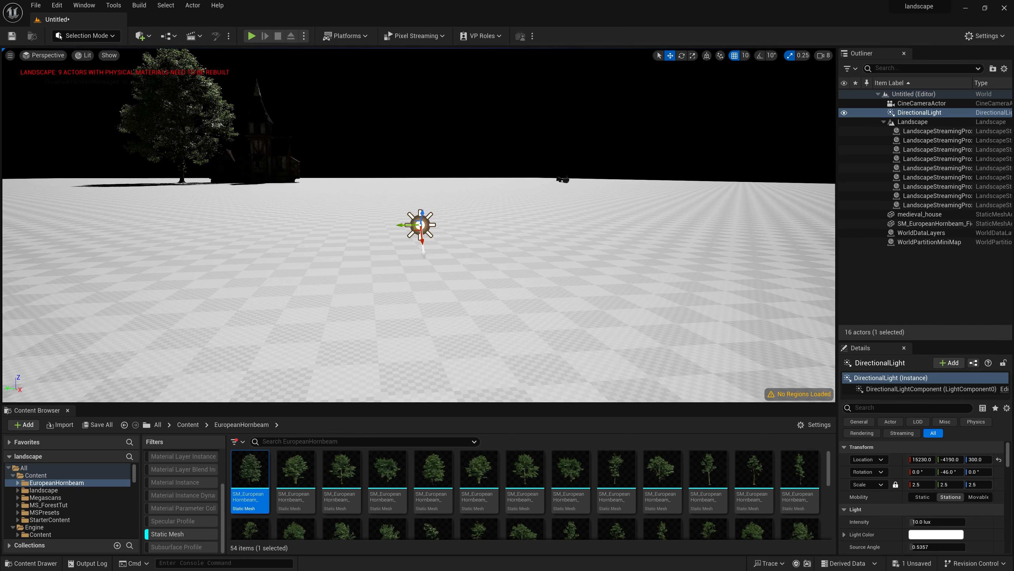
# Switch the viewport to look through the CineCameraActor
pyautogui.moveTo(59, 66)
pyautogui.mouseDown(button='right')
pyautogui.moveTo(43, 54)
pyautogui.moveTo(59, 66)
pyautogui.mouseUp(button='right')
pyautogui.press('d')
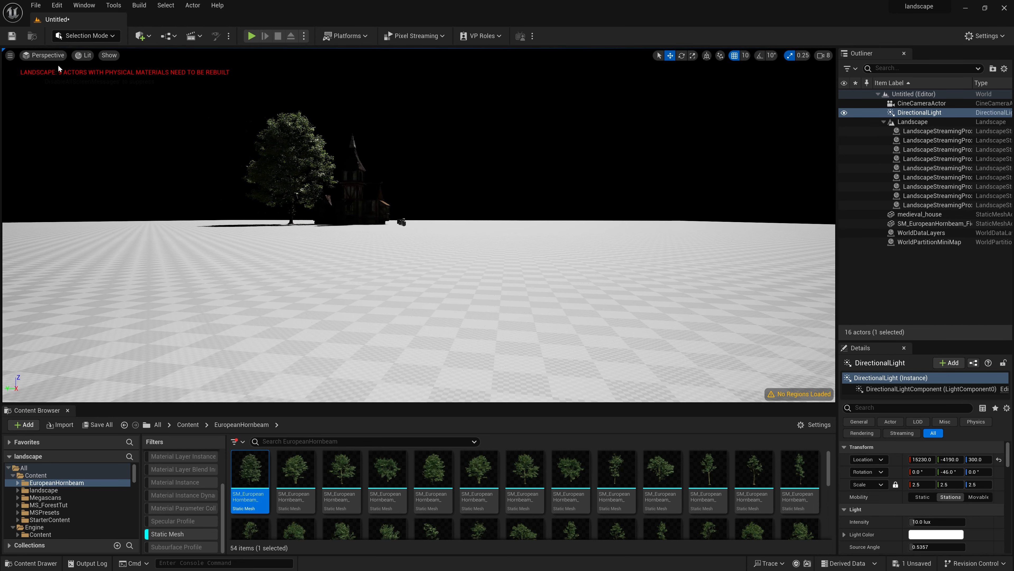
pyautogui.click(46, 55)
pyautogui.click(69, 159)
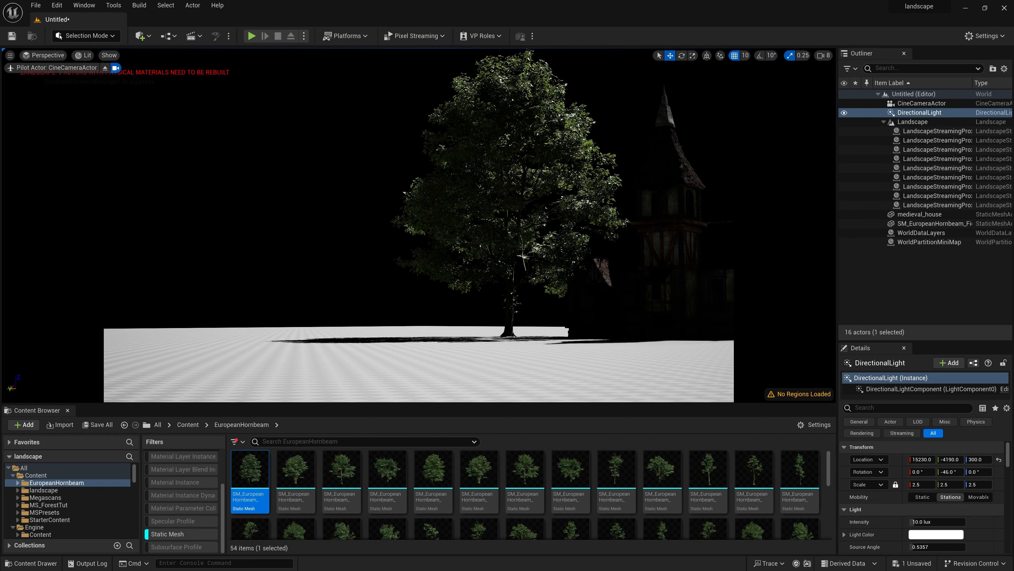
# Select the CineCameraActor and choose 16:9 Digital Film as its filmback preset
pyautogui.click(920, 103)
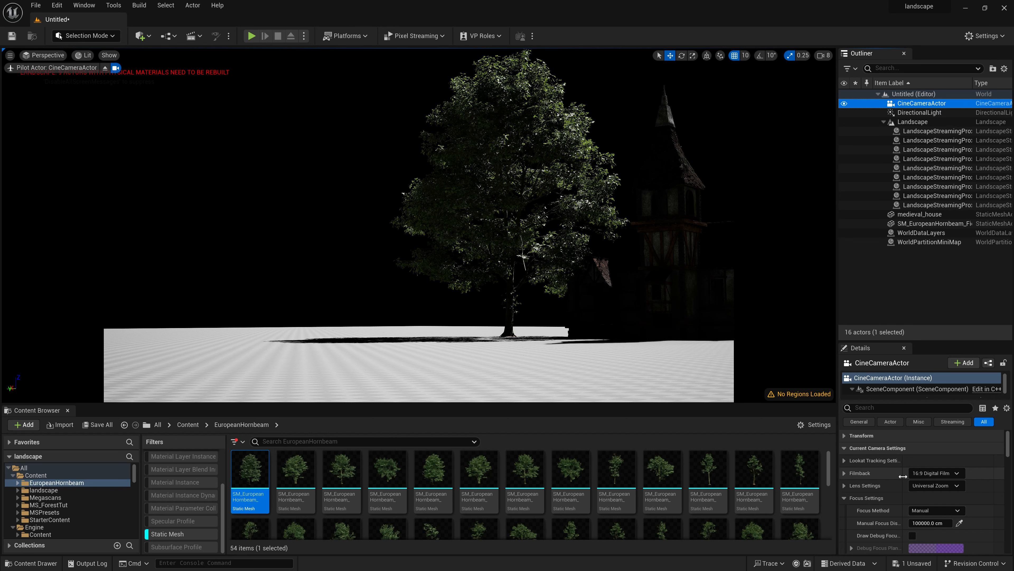
pyautogui.click(939, 473)
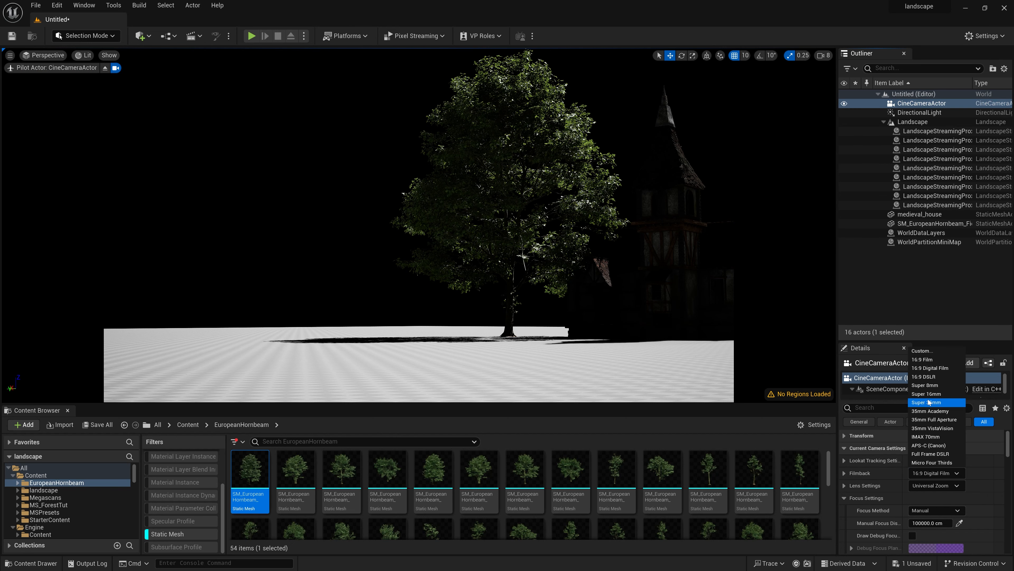
pyautogui.click(937, 368)
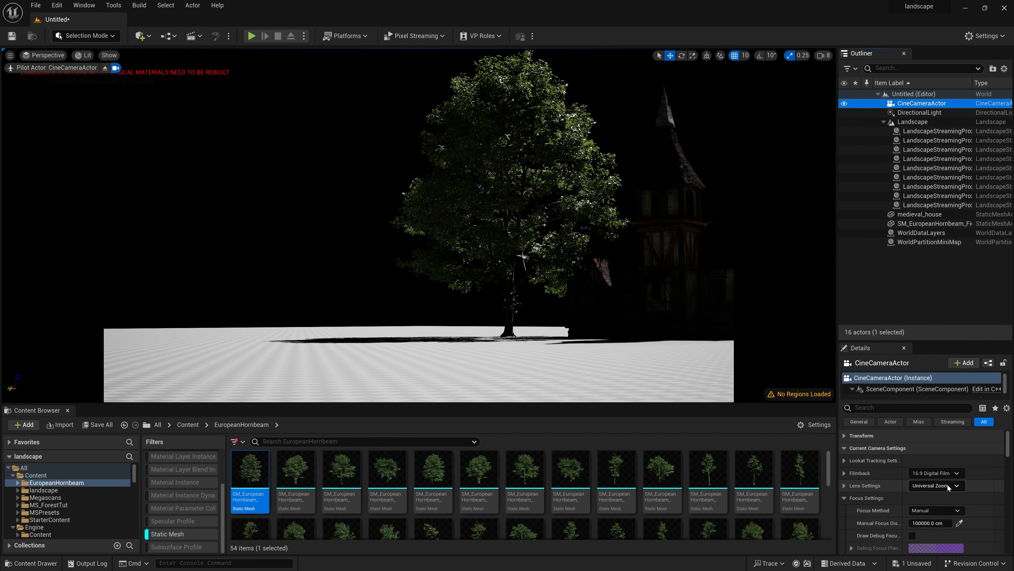
# Set the cine camera's current focal length to 22 and reframe the shot of the tree and house
pyautogui.scroll(-3, 882, 496)
pyautogui.scroll(-2, 888, 495)
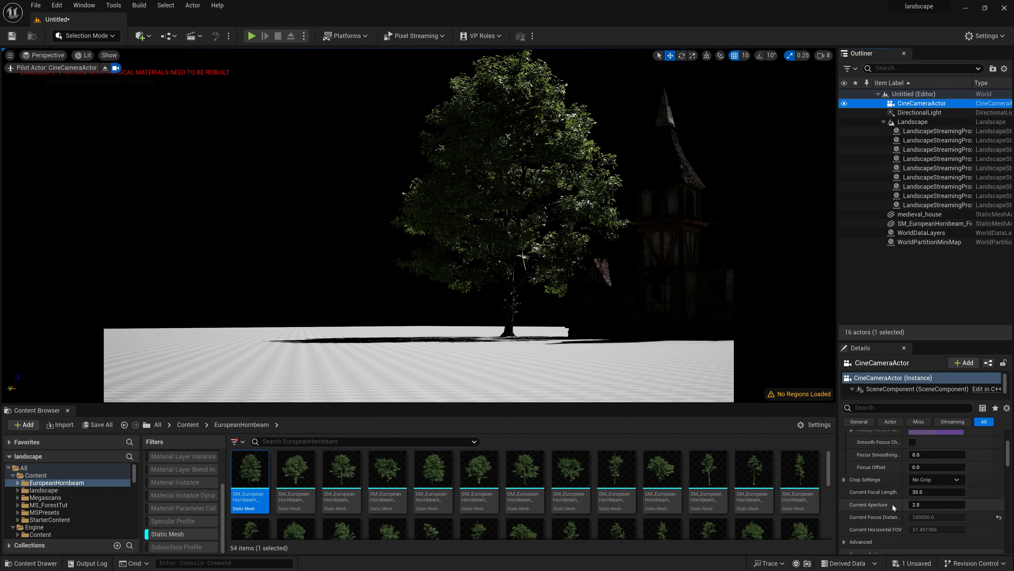
pyautogui.click(935, 492)
pyautogui.write('22')
pyautogui.press('Return')
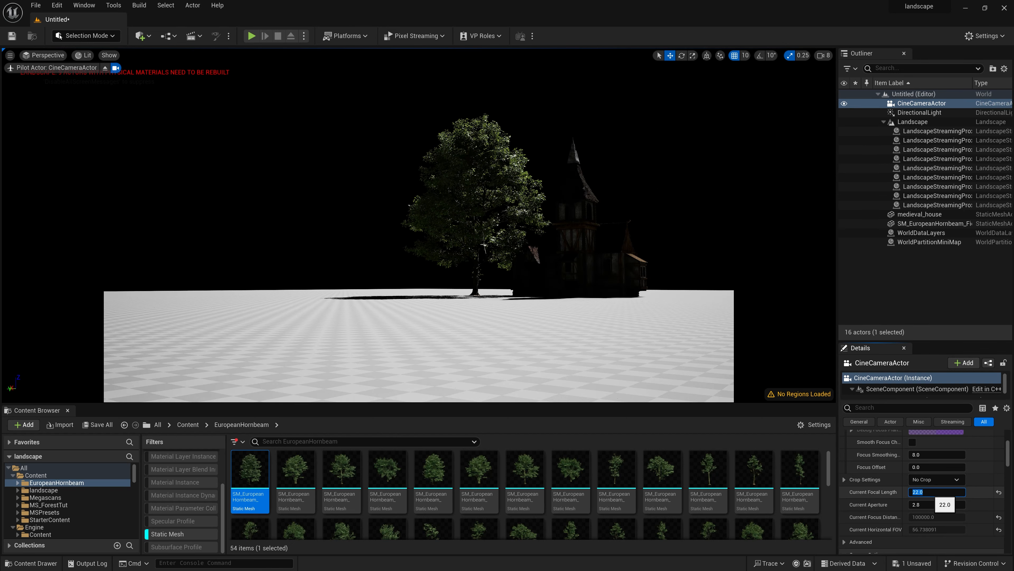
pyautogui.moveTo(655, 340); pyautogui.dragTo(654, 333, button='right')
pyautogui.moveTo(586, 293); pyautogui.dragTo(589, 303, button='middle')
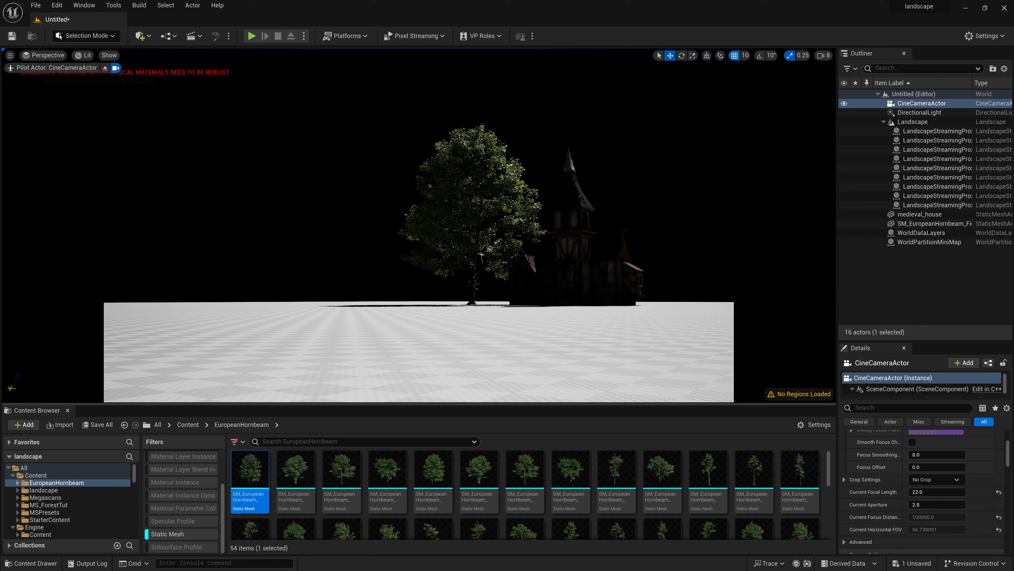
# Fine-tune the piloted cine camera's position and angle to refine the framing of the tree and house
pyautogui.press('s')
pyautogui.press('e')
pyautogui.press('w')
pyautogui.press('e')
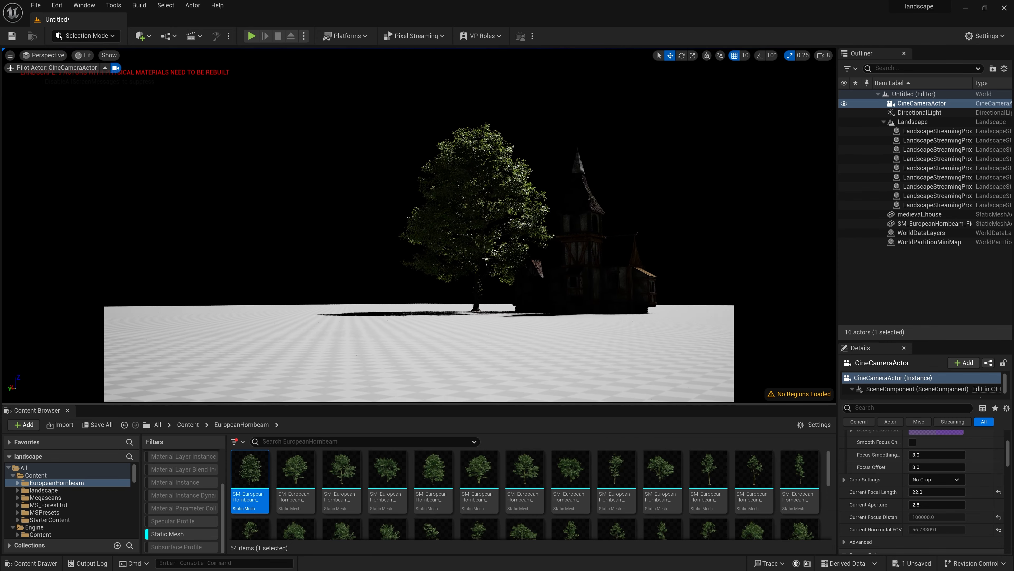
pyautogui.press('q')
pyautogui.moveTo(589, 302); pyautogui.dragTo(587, 298, button='right')
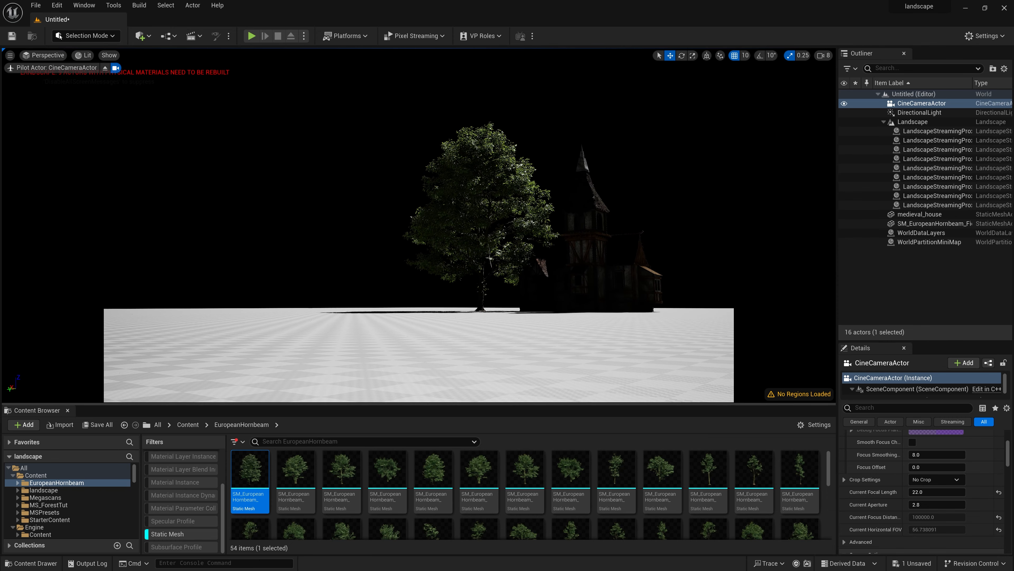
# Set the CineCameraActor's crop setting to 2.39 and reframe the tree and house within the wider format
pyautogui.click(862, 279)
pyautogui.click(914, 104)
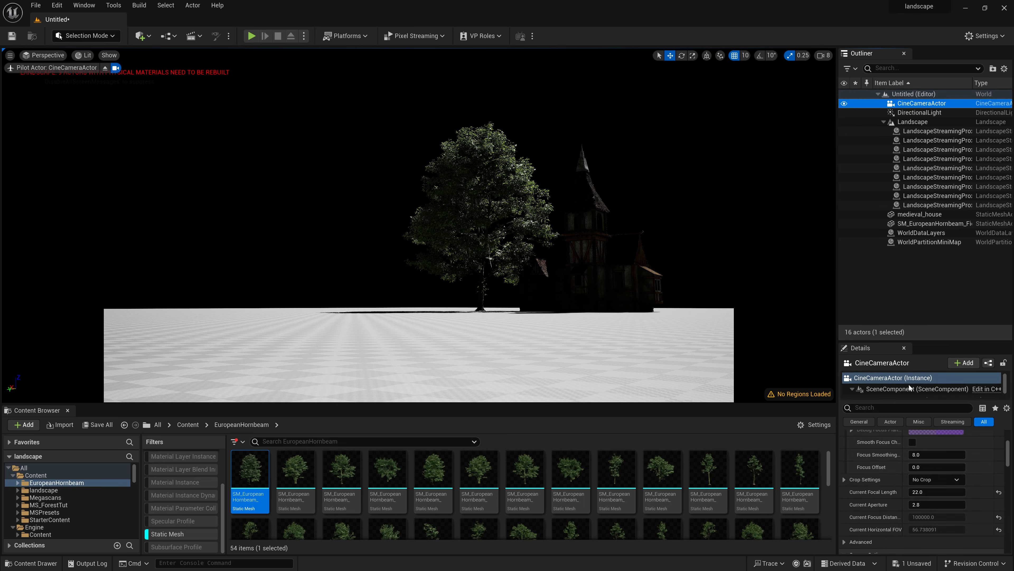
pyautogui.scroll(-3, 884, 491)
pyautogui.scroll(2, 884, 489)
pyautogui.click(930, 453)
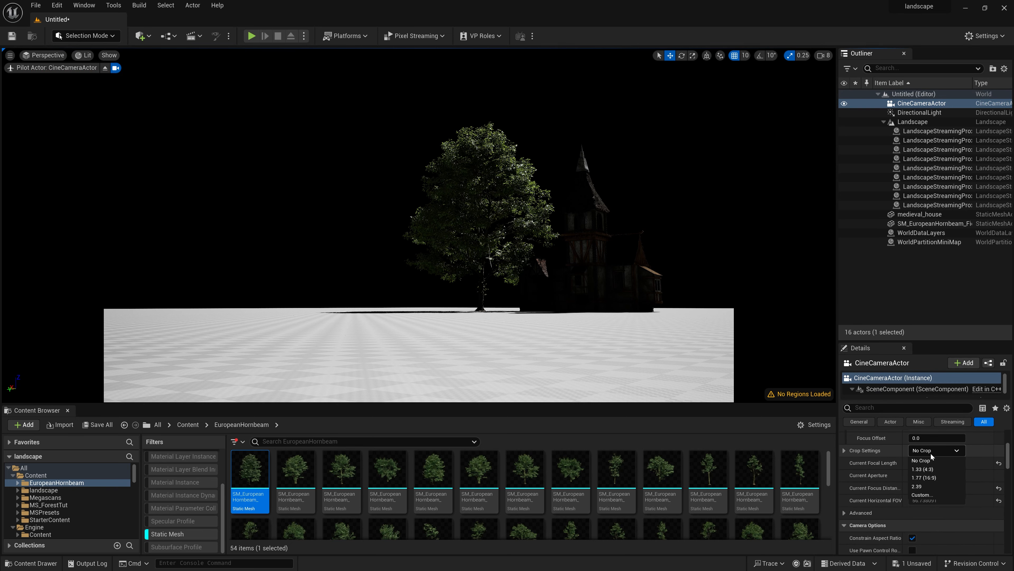
pyautogui.click(925, 486)
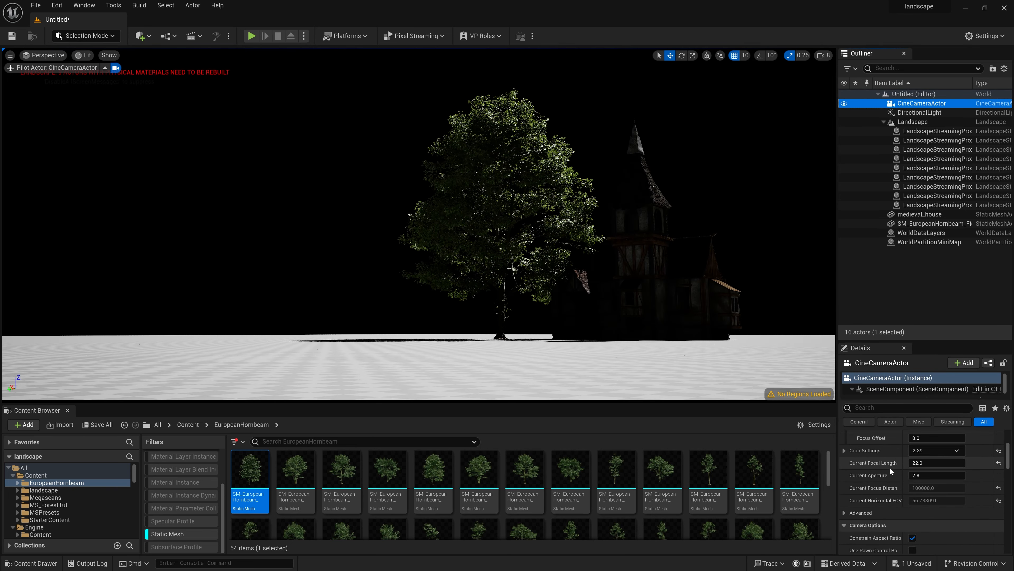
pyautogui.press('e')
pyautogui.moveTo(483, 226)
pyautogui.mouseDown(button='right')
pyautogui.moveTo(485, 234)
pyautogui.moveTo(479, 224)
pyautogui.mouseUp(button='right')
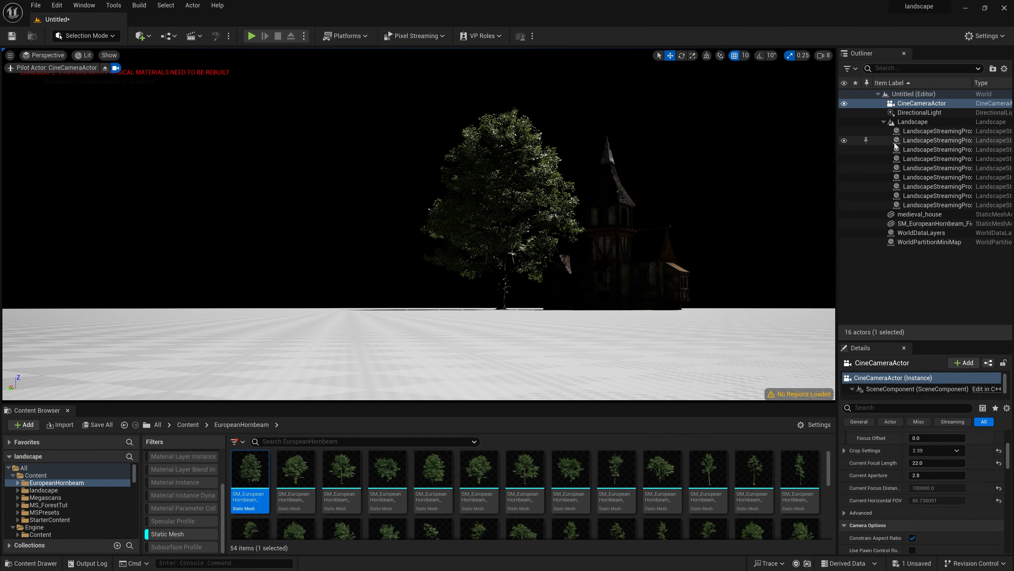
# Lock the actor movement of the CineCameraActor
pyautogui.rightClick(946, 107)
pyautogui.moveTo(944, 238)
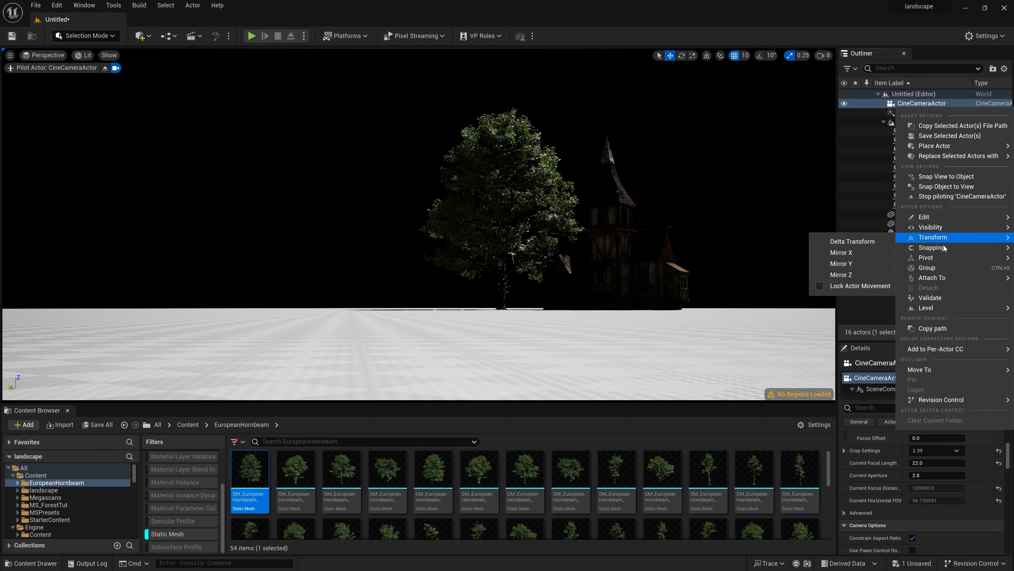
pyautogui.click(871, 286)
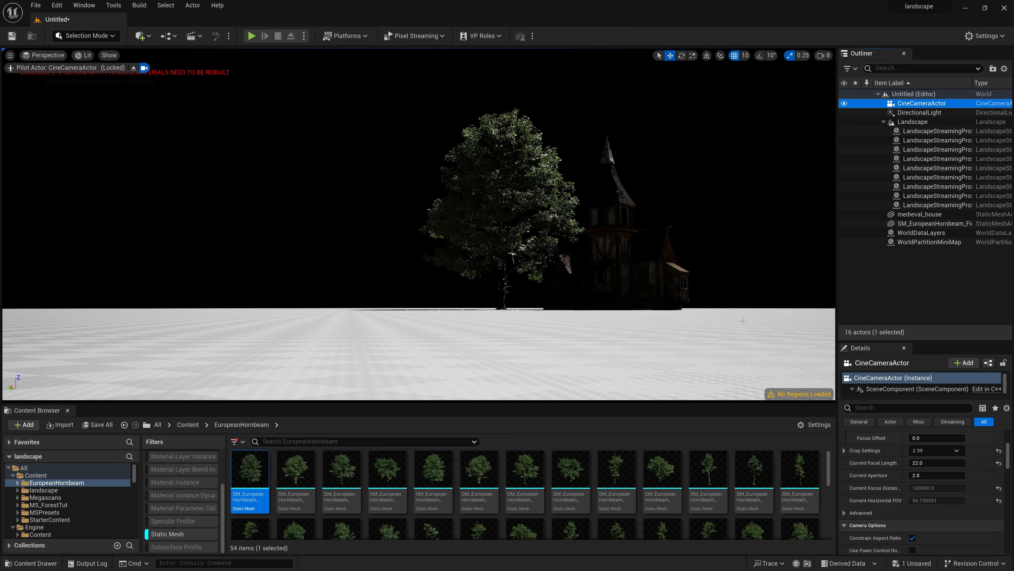
# Split the viewport into two side-by-side panes and show the CineCameraActor's view in the second pane
pyautogui.click(11, 56)
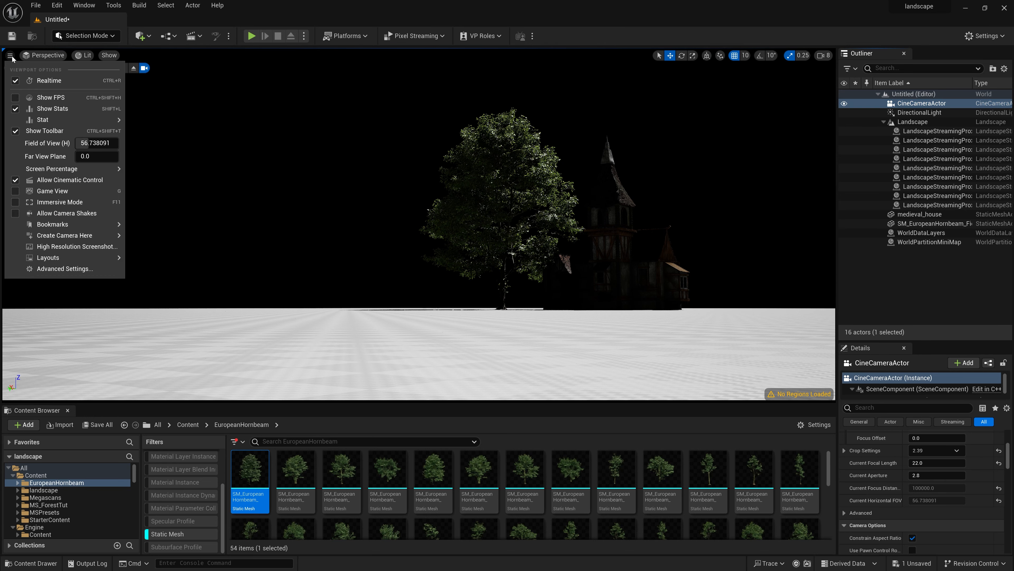
pyautogui.moveTo(108, 260)
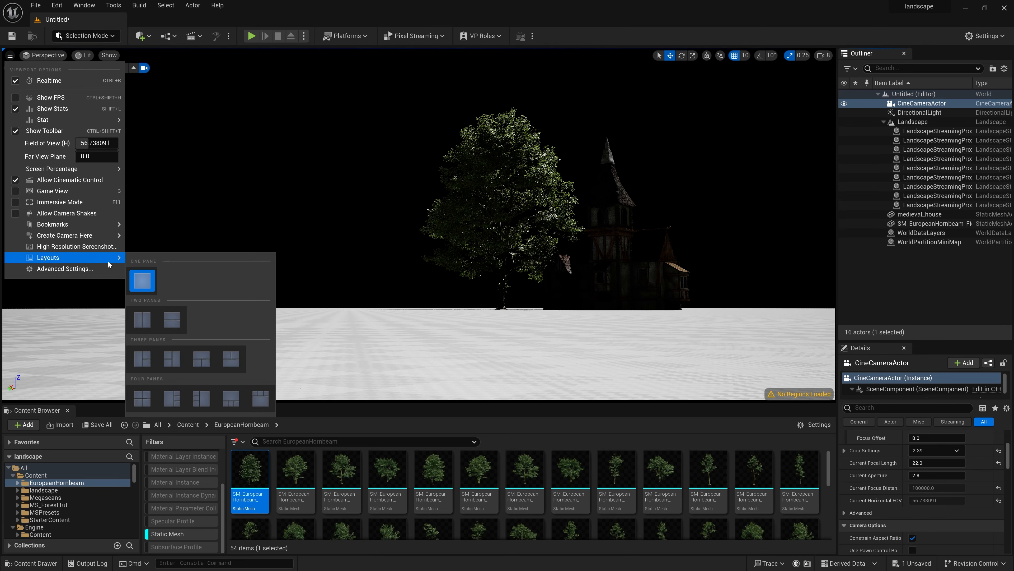
pyautogui.click(142, 321)
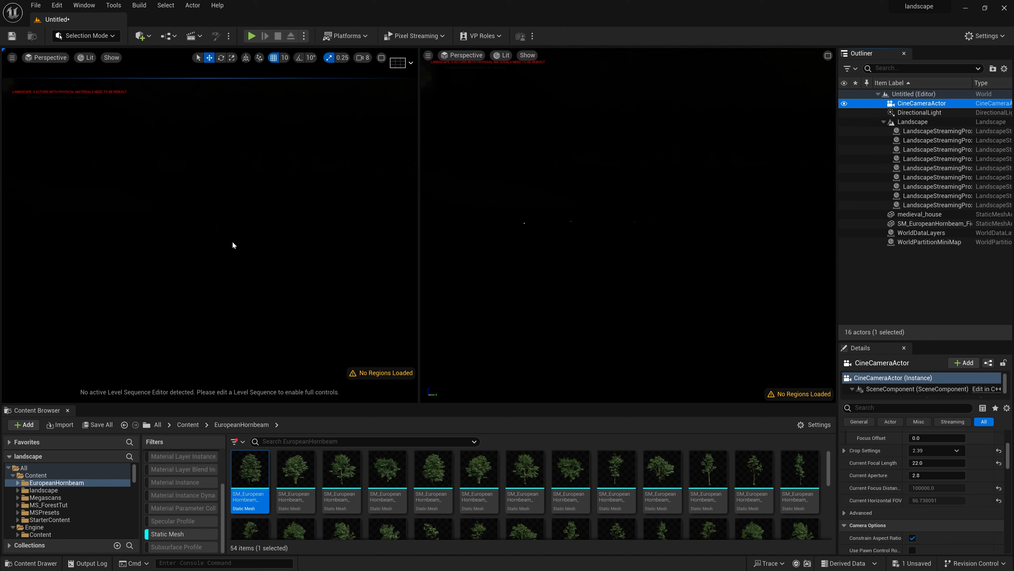
pyautogui.click(464, 56)
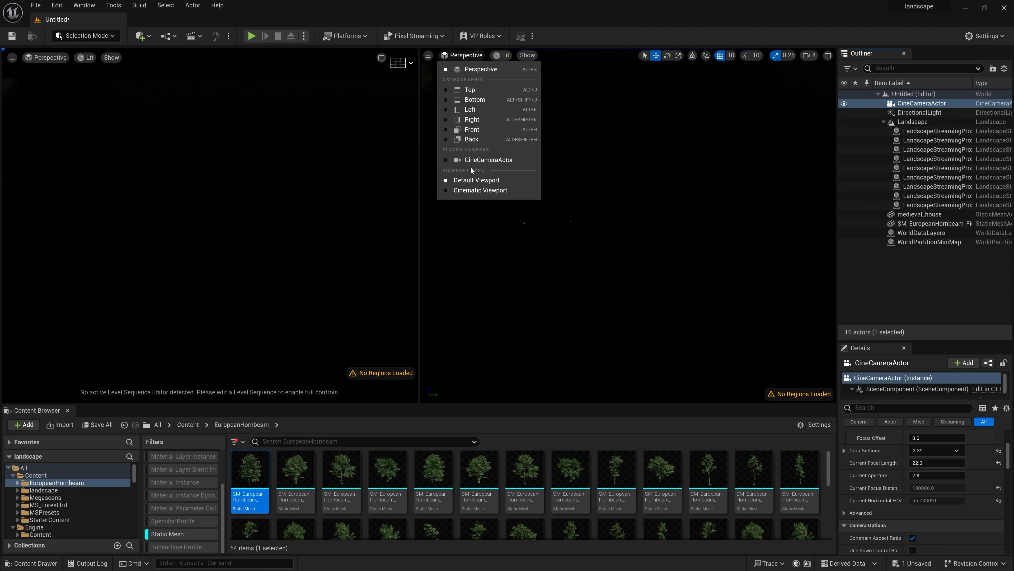
pyautogui.click(485, 160)
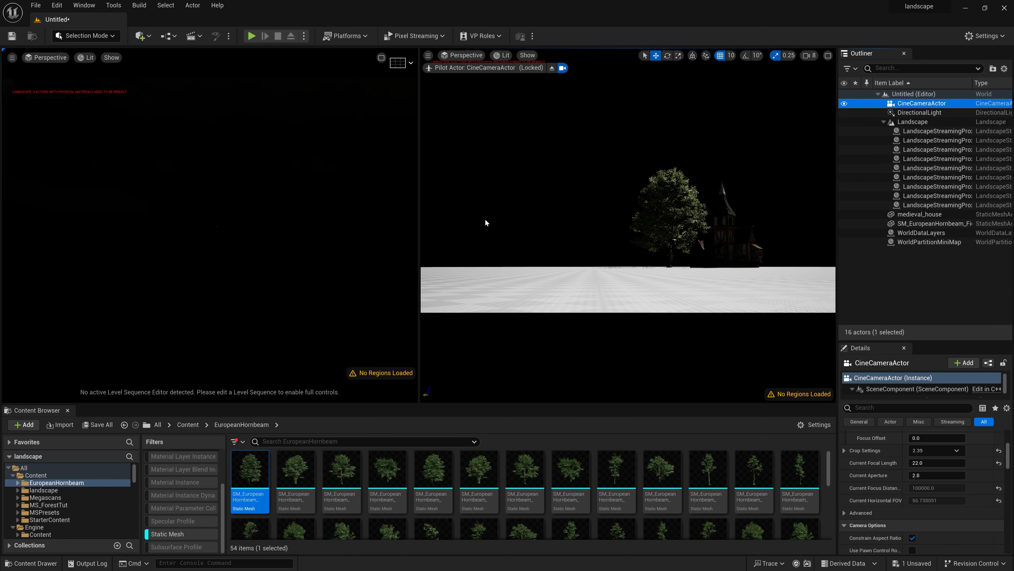
# Rotate the DirectionalLight about several axes so it lights the front of the medieval house and the tree
pyautogui.click(50, 58)
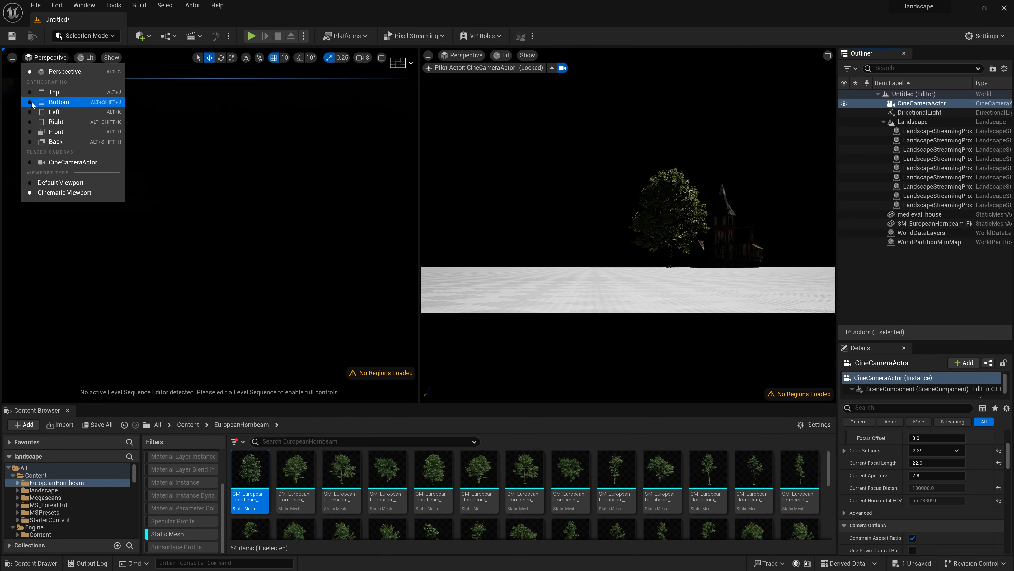
pyautogui.click(261, 165)
pyautogui.moveTo(261, 166); pyautogui.dragTo(226, 144, button='right')
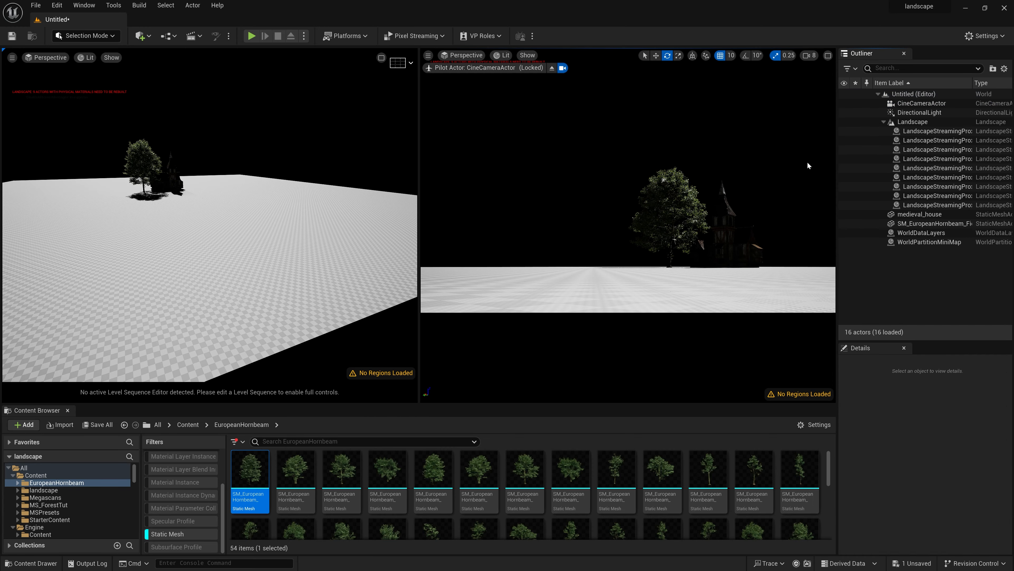
pyautogui.click(905, 115)
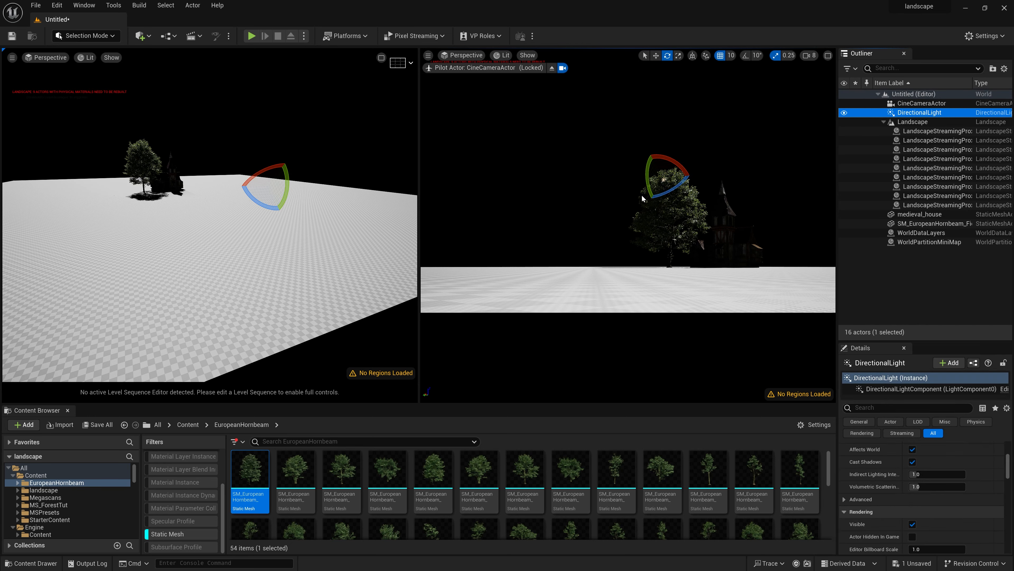
pyautogui.moveTo(644, 196); pyautogui.dragTo(658, 202)
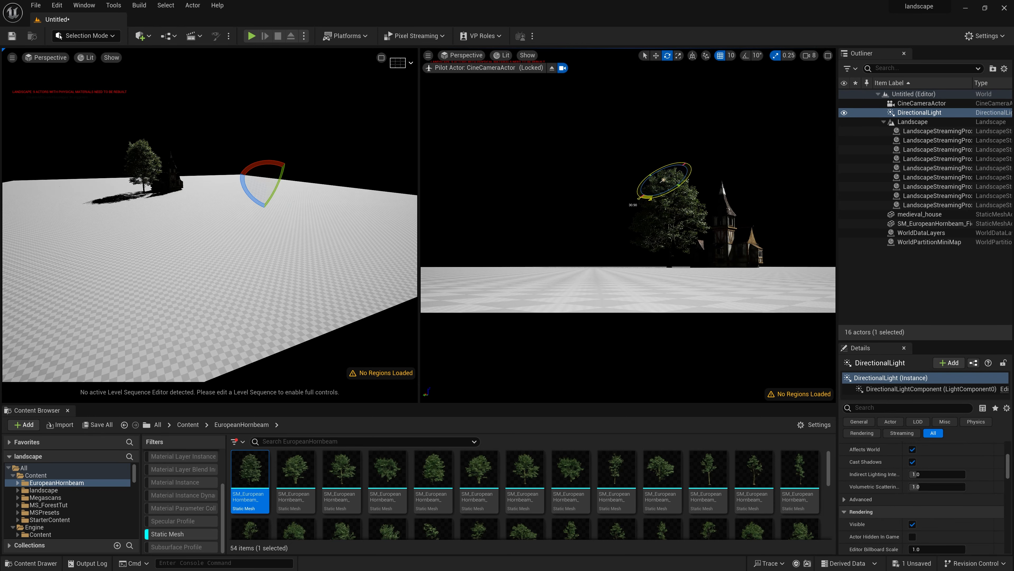
pyautogui.moveTo(643, 163); pyautogui.dragTo(639, 166)
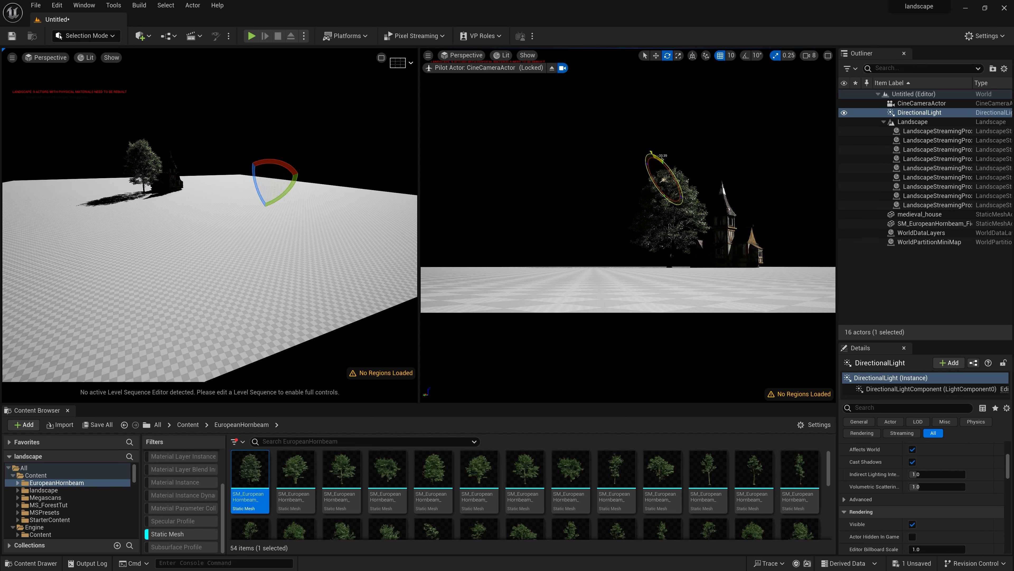
pyautogui.moveTo(638, 195)
pyautogui.mouseDown()
pyautogui.moveTo(655, 205)
pyautogui.moveTo(674, 168)
pyautogui.moveTo(639, 212)
pyautogui.mouseUp()
pyautogui.click(912, 289)
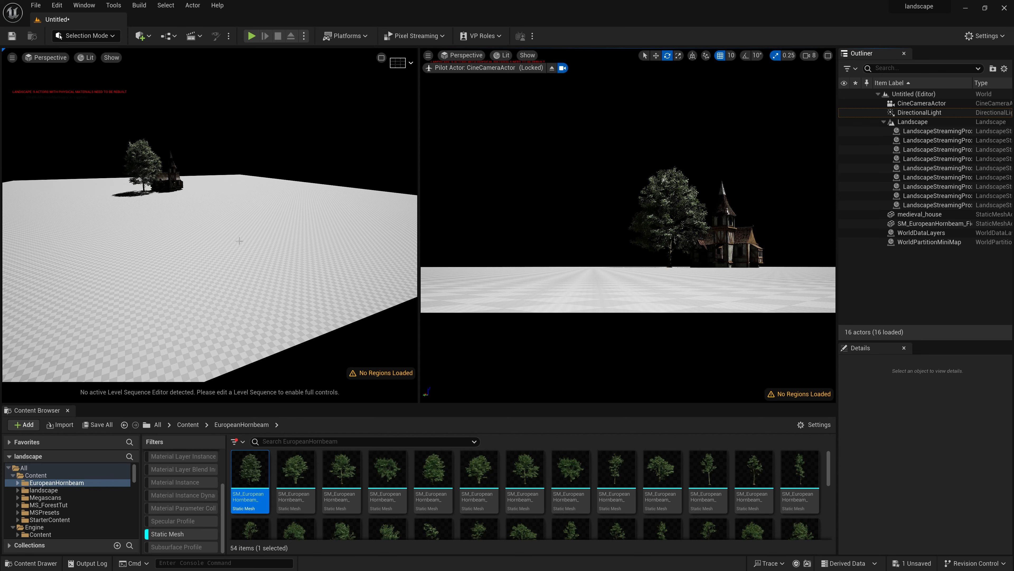
# Replace the Static Mesh asset filter with Material Instance and show the contents of the Megascans folder
pyautogui.moveTo(240, 241); pyautogui.dragTo(256, 287, button='middle')
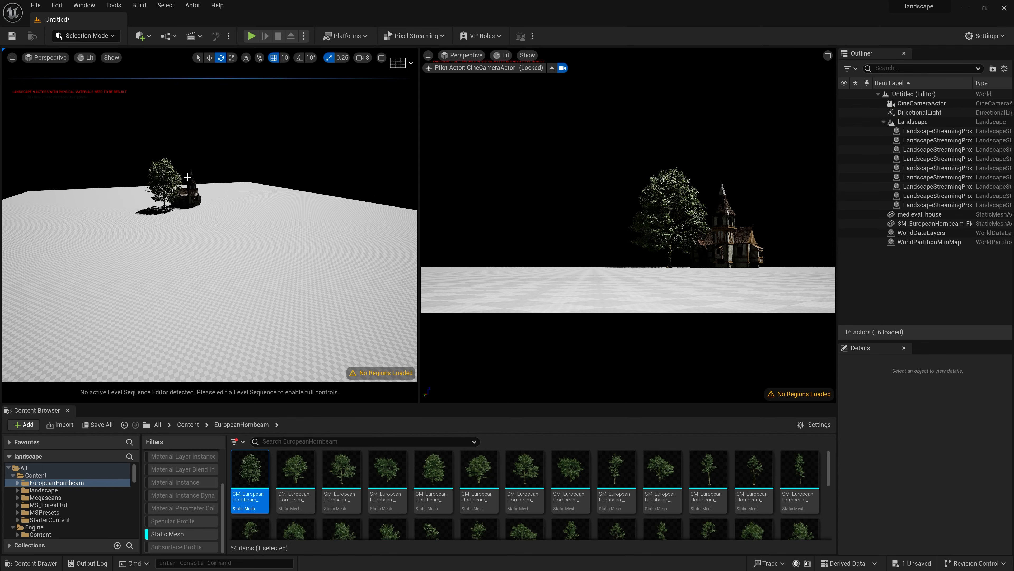
pyautogui.click(170, 534)
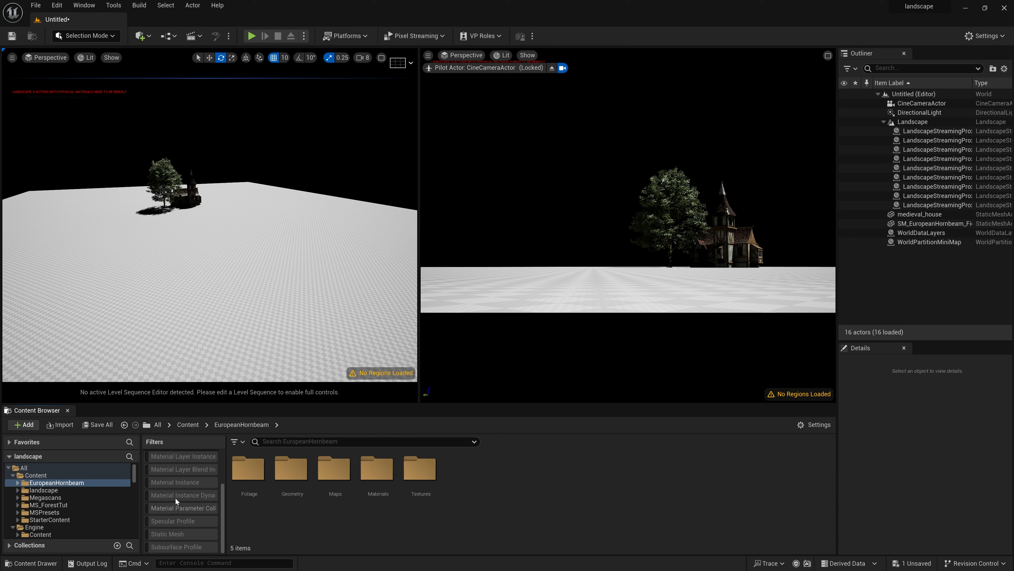
pyautogui.click(164, 481)
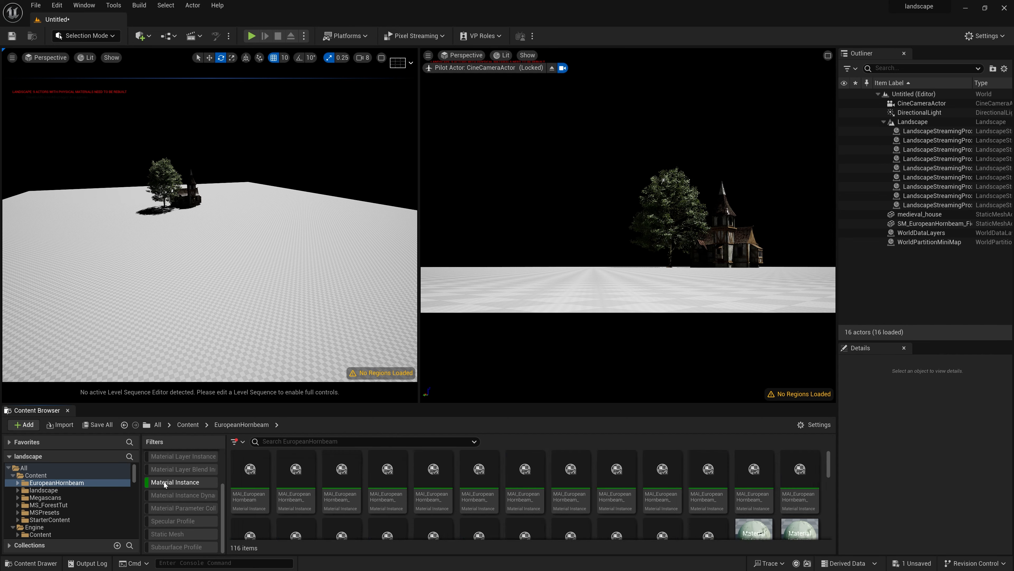
pyautogui.click(51, 498)
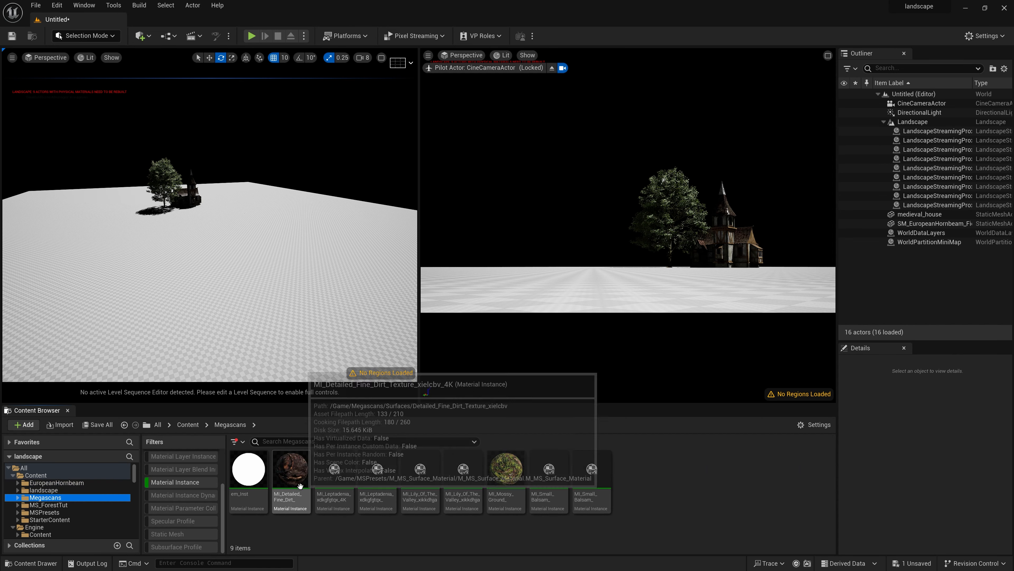
# Assign the MI_Detailed_Fine_Dirt_Texture_xielcbv_4K material instance as the Landscape actor's landscape material
pyautogui.click(914, 122)
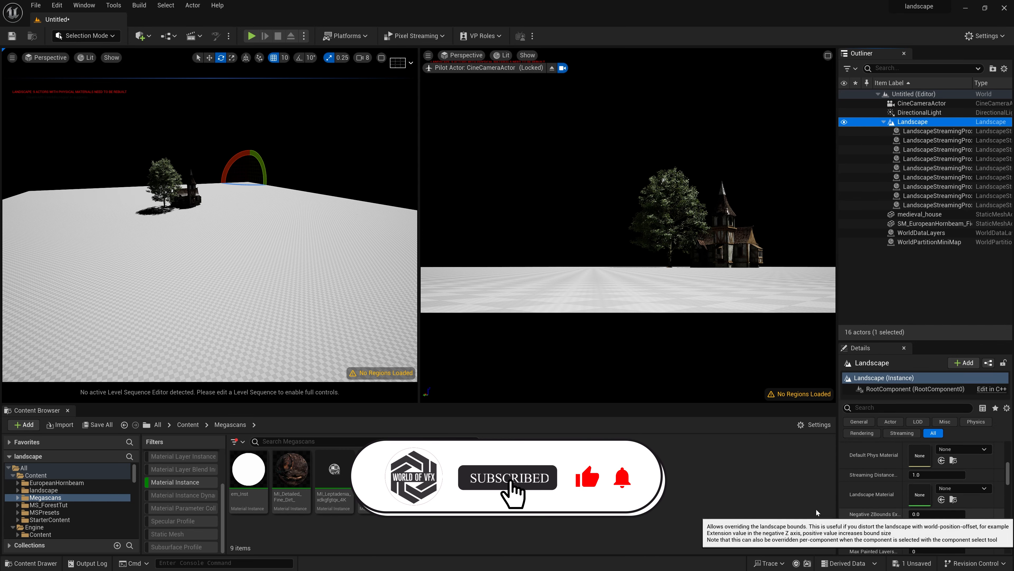
pyautogui.moveTo(291, 469); pyautogui.dragTo(942, 504)
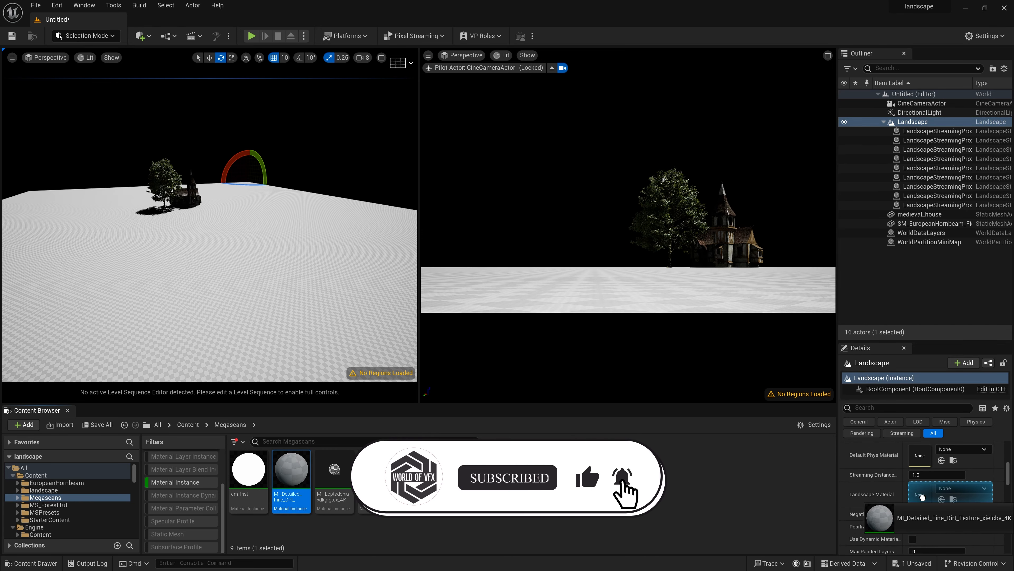
pyautogui.moveTo(198, 238)
pyautogui.mouseDown(button='right')
pyautogui.moveTo(185, 241)
pyautogui.moveTo(199, 237)
pyautogui.mouseUp(button='right')
pyautogui.press('w')
pyautogui.press('s')
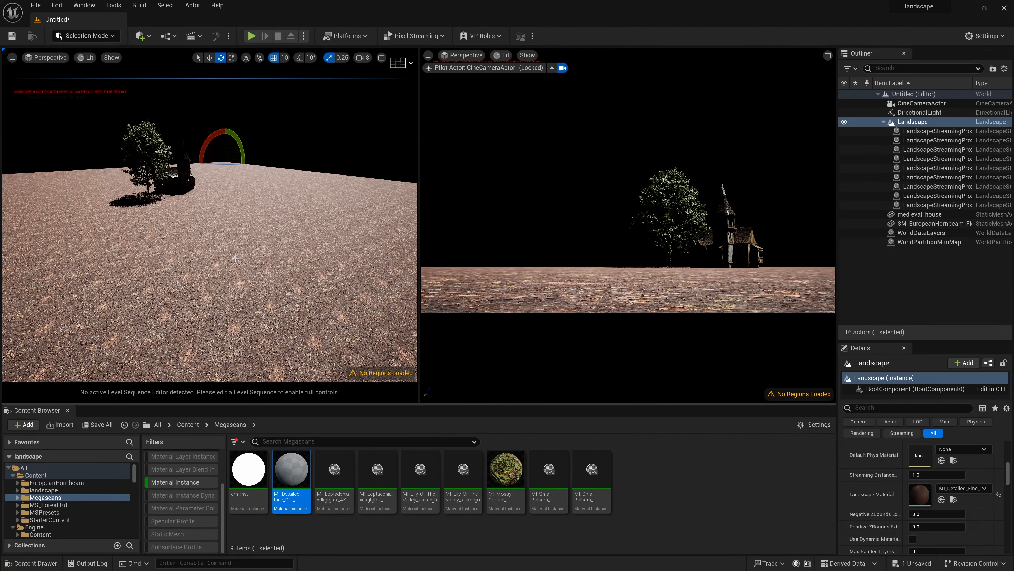
# Switch to Landscape mode and sculpt low hills on both sides of the tree and house, undoing the last stroke
pyautogui.click(86, 35)
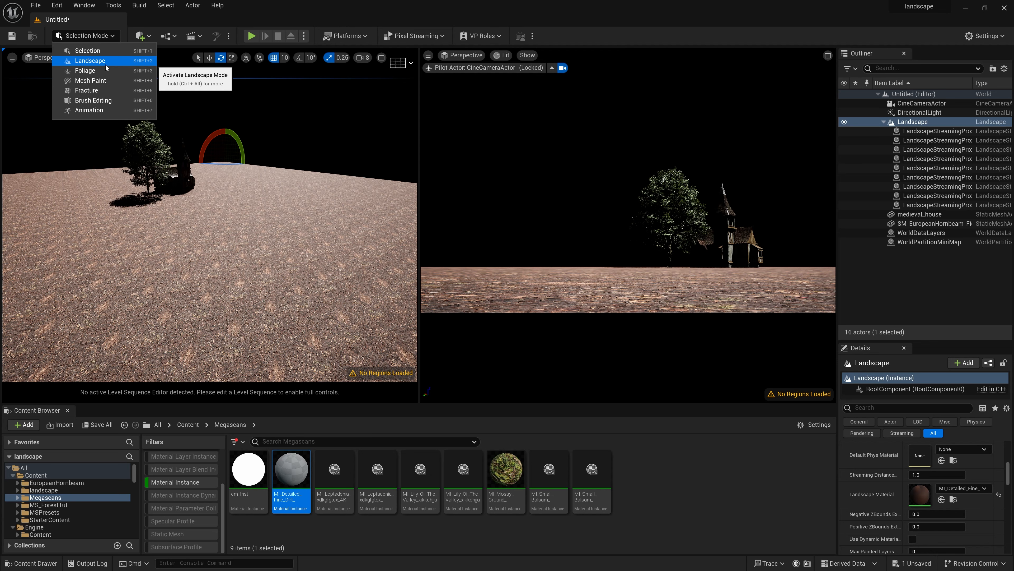
pyautogui.click(98, 62)
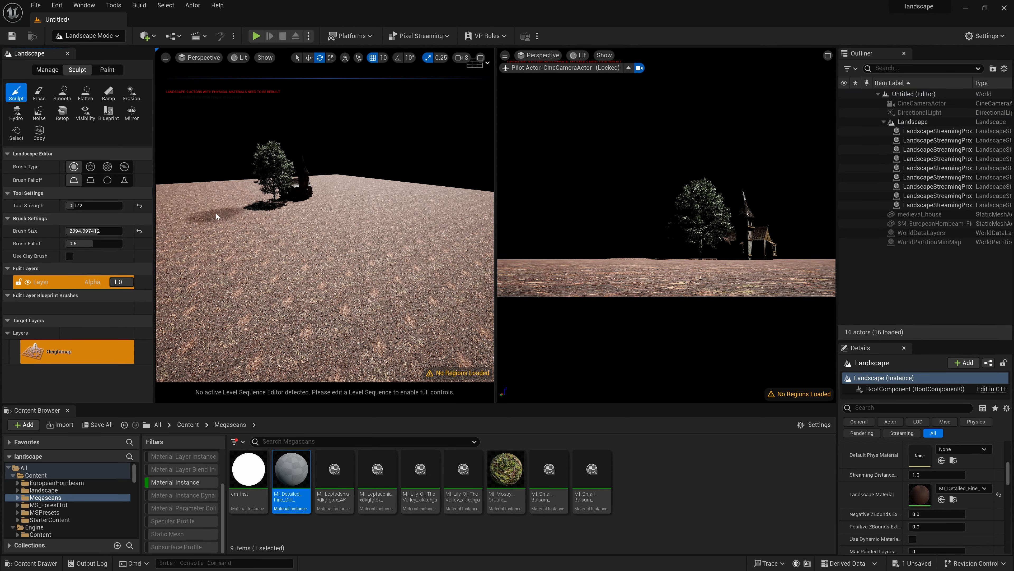
pyautogui.moveTo(216, 206)
pyautogui.mouseDown()
pyautogui.moveTo(205, 227)
pyautogui.moveTo(260, 304)
pyautogui.moveTo(316, 324)
pyautogui.moveTo(248, 235)
pyautogui.moveTo(213, 234)
pyautogui.mouseUp()
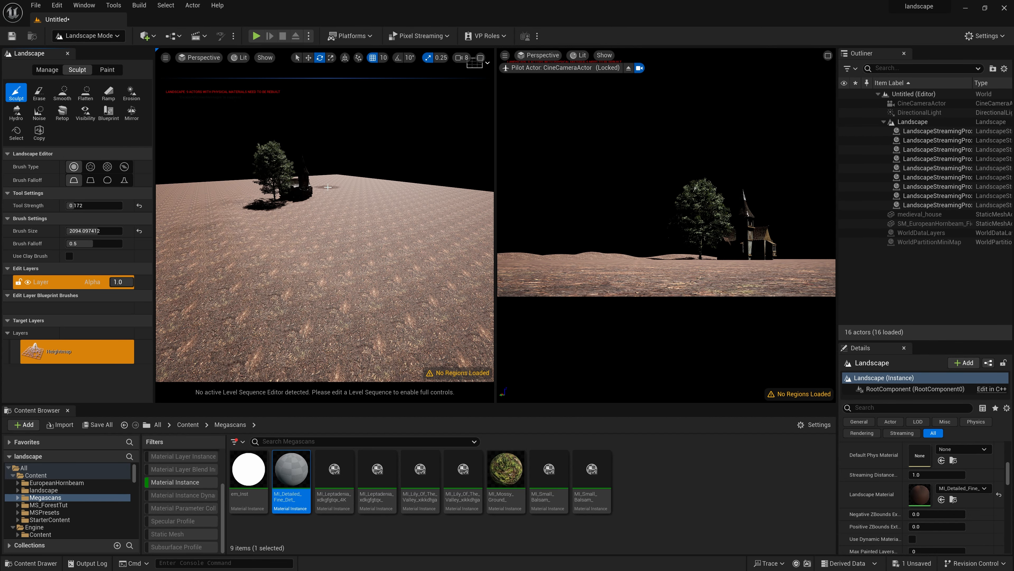
pyautogui.moveTo(347, 195); pyautogui.dragTo(373, 201)
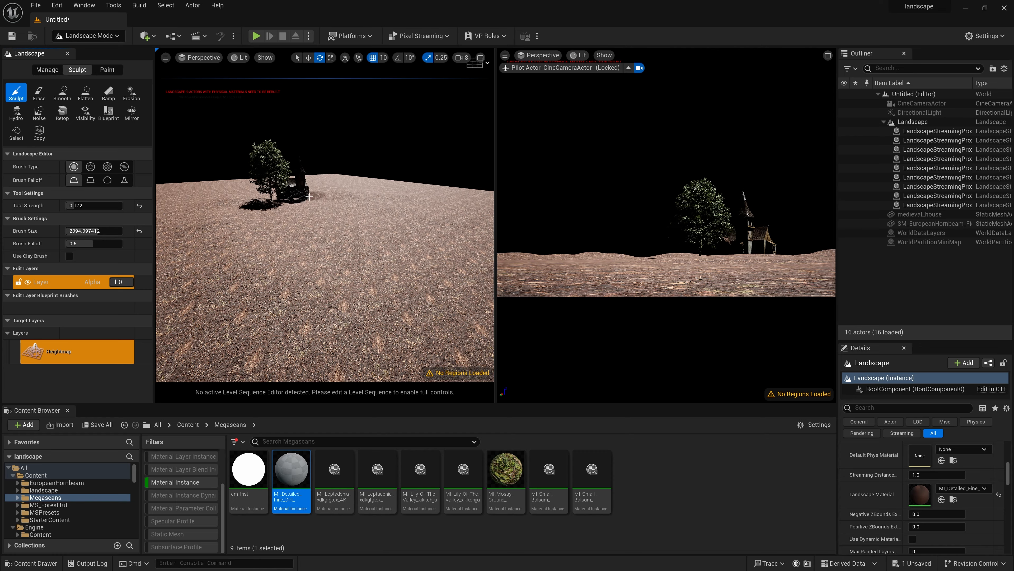
pyautogui.hotkey('ctrl', 'z')
# Sculpt further mounds in the terrain around the tree and in the foreground, and return to Selection mode
pyautogui.moveTo(336, 202)
pyautogui.mouseDown(button='right')
pyautogui.moveTo(276, 176)
pyautogui.moveTo(319, 240)
pyautogui.mouseUp(button='right')
pyautogui.moveTo(255, 316); pyautogui.dragTo(319, 303)
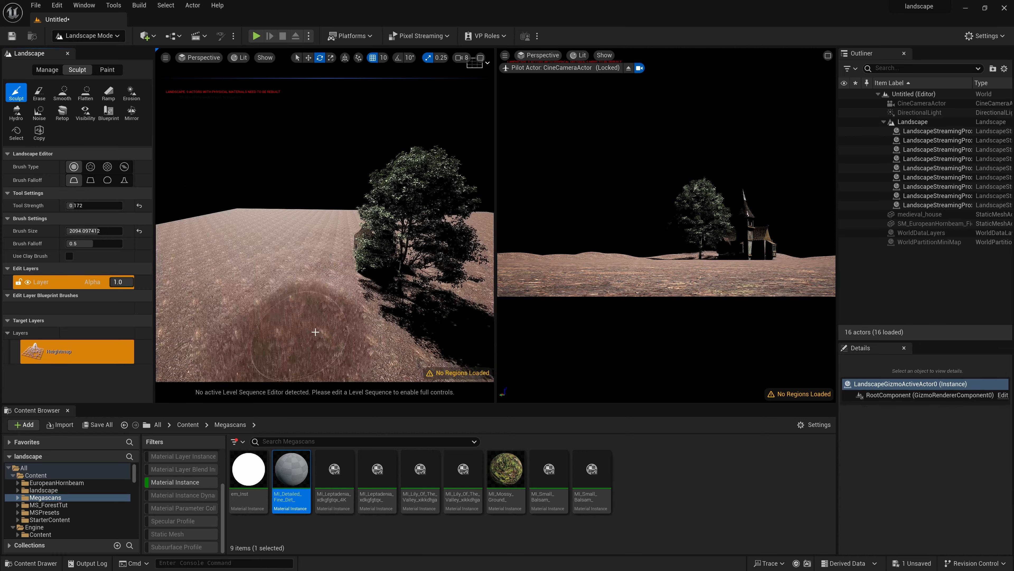
pyautogui.moveTo(319, 304); pyautogui.dragTo(383, 288, button='right')
pyautogui.moveTo(383, 281); pyautogui.dragTo(408, 276)
pyautogui.moveTo(407, 277); pyautogui.dragTo(360, 263, button='right')
pyautogui.moveTo(360, 256); pyautogui.dragTo(255, 304)
pyautogui.moveTo(256, 304); pyautogui.dragTo(304, 308, button='right')
pyautogui.moveTo(385, 315)
pyautogui.mouseDown()
pyautogui.moveTo(315, 290)
pyautogui.moveTo(301, 316)
pyautogui.mouseUp()
pyautogui.moveTo(384, 335); pyautogui.dragTo(369, 270, button='right')
pyautogui.moveTo(369, 270); pyautogui.dragTo(395, 264)
pyautogui.moveTo(297, 254); pyautogui.dragTo(362, 225, button='right')
pyautogui.click(90, 37)
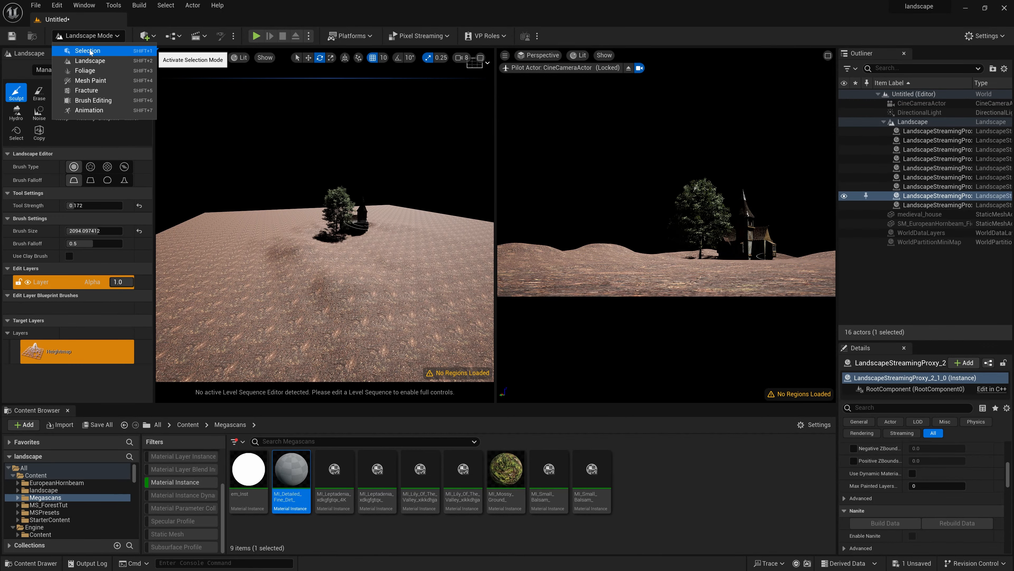
pyautogui.click(87, 51)
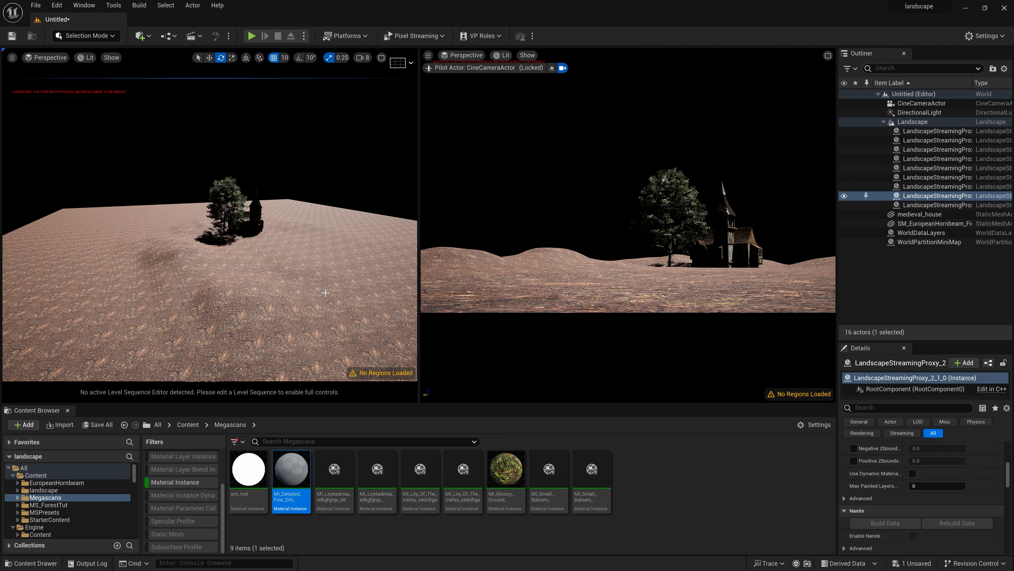
# Turn off the Material Instance filter for the Megascans folder and switch to Foliage mode
pyautogui.click(187, 484)
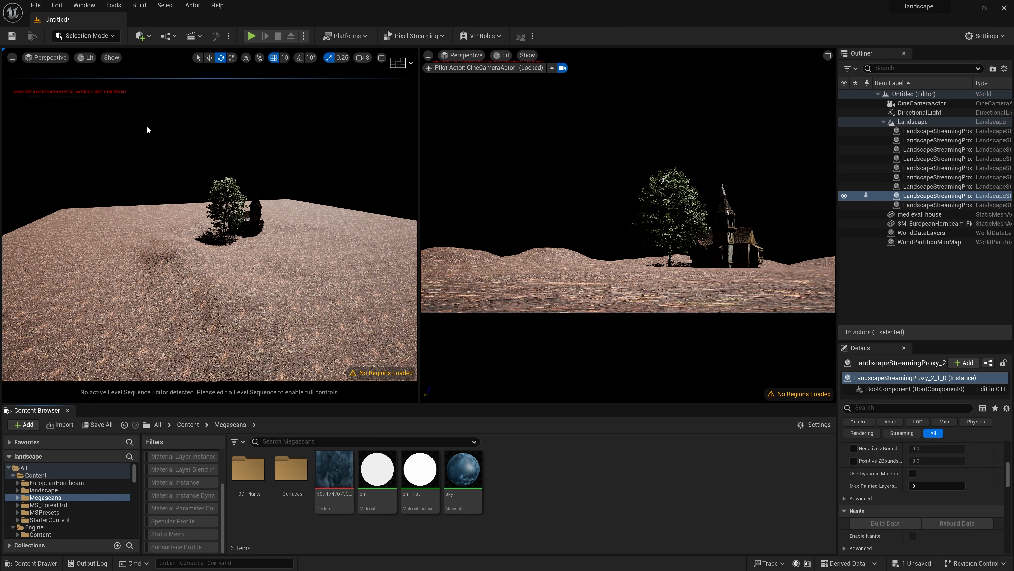
pyautogui.click(88, 36)
pyautogui.click(89, 71)
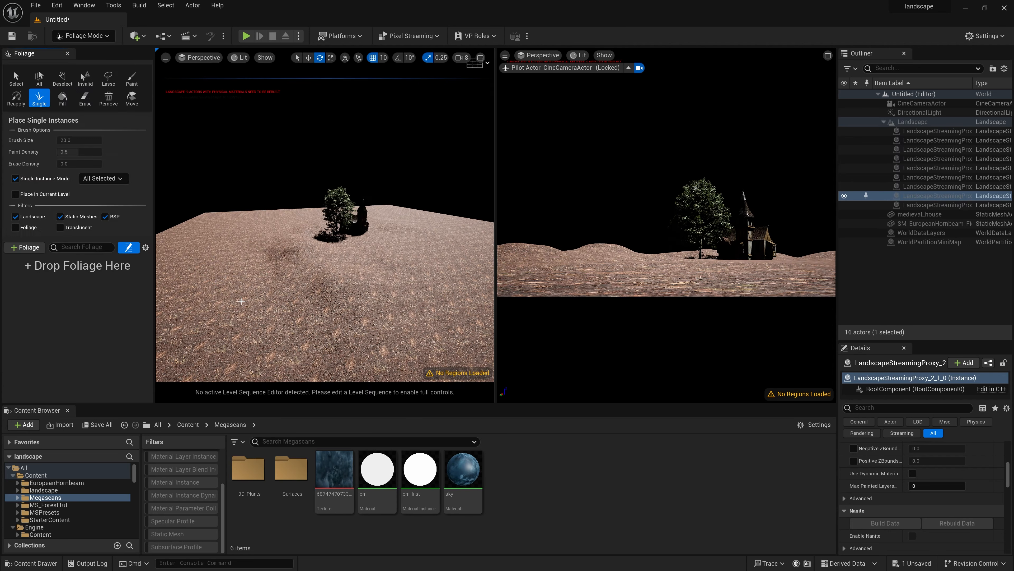
# Add five seedling and grass foliage types, including European Hornbeam seedlings, to the foliage palette and activate all of them for placement
pyautogui.click(20, 248)
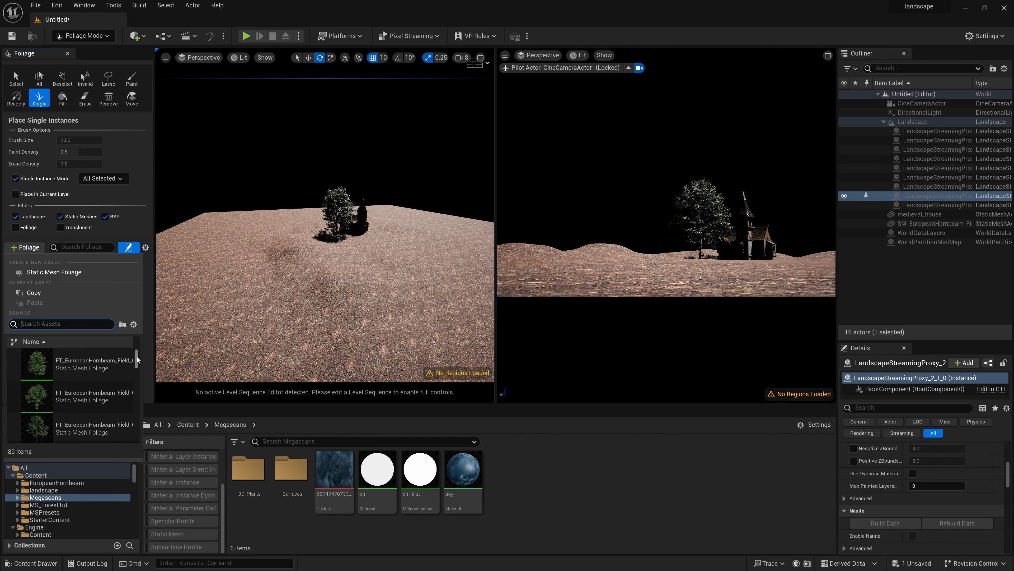
pyautogui.scroll(-10, 138, 405)
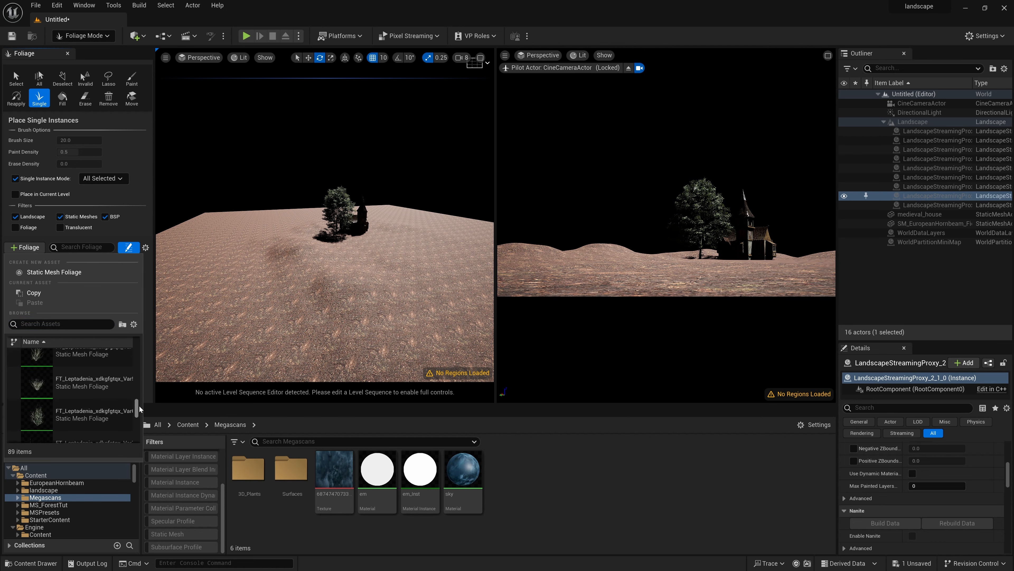
pyautogui.scroll(3, 140, 407)
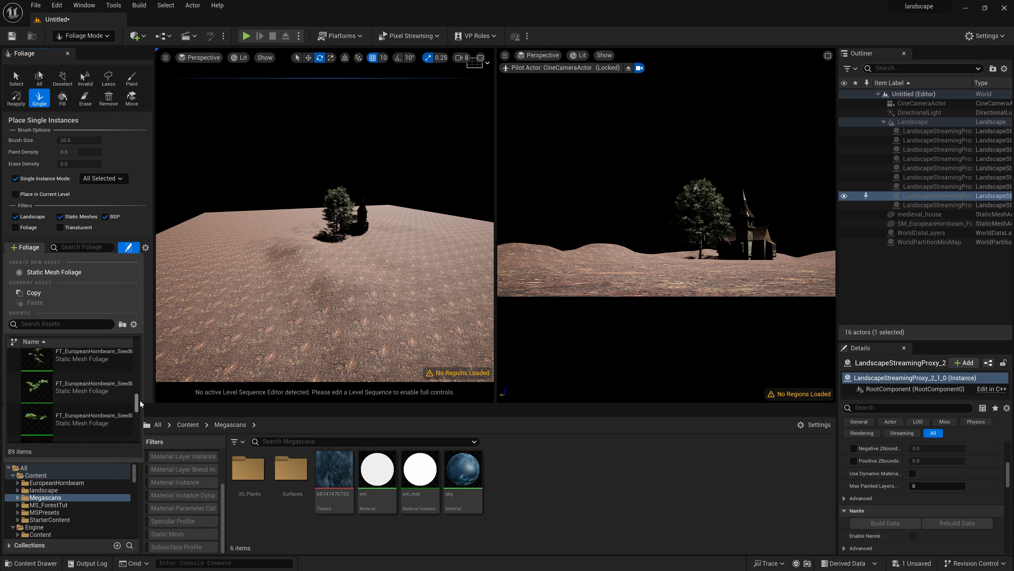
pyautogui.scroll(2, 140, 404)
pyautogui.scroll(2, 140, 401)
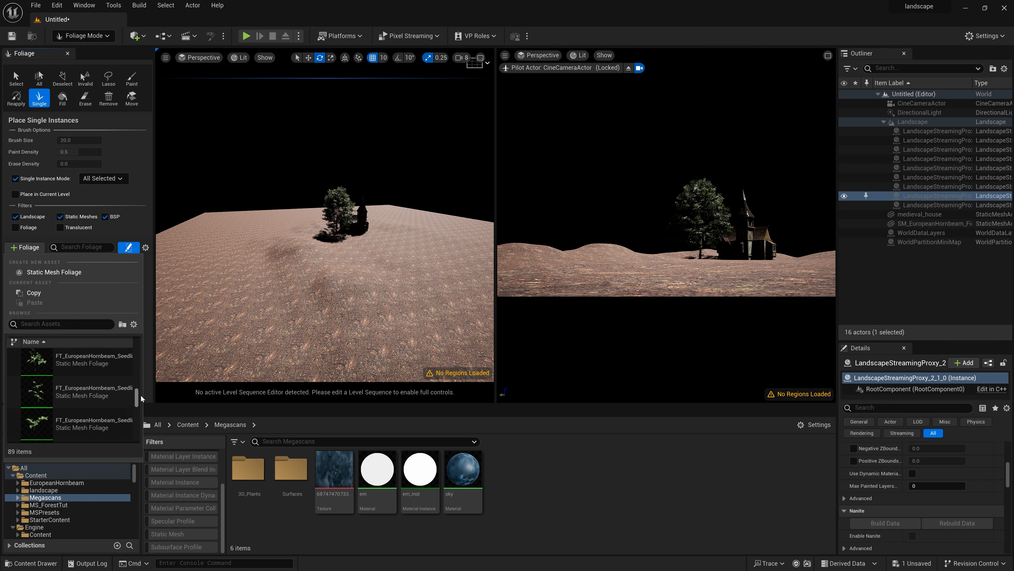
pyautogui.click(132, 403)
pyautogui.keyDown('shift'); pyautogui.click(135, 291); pyautogui.keyUp('shift')
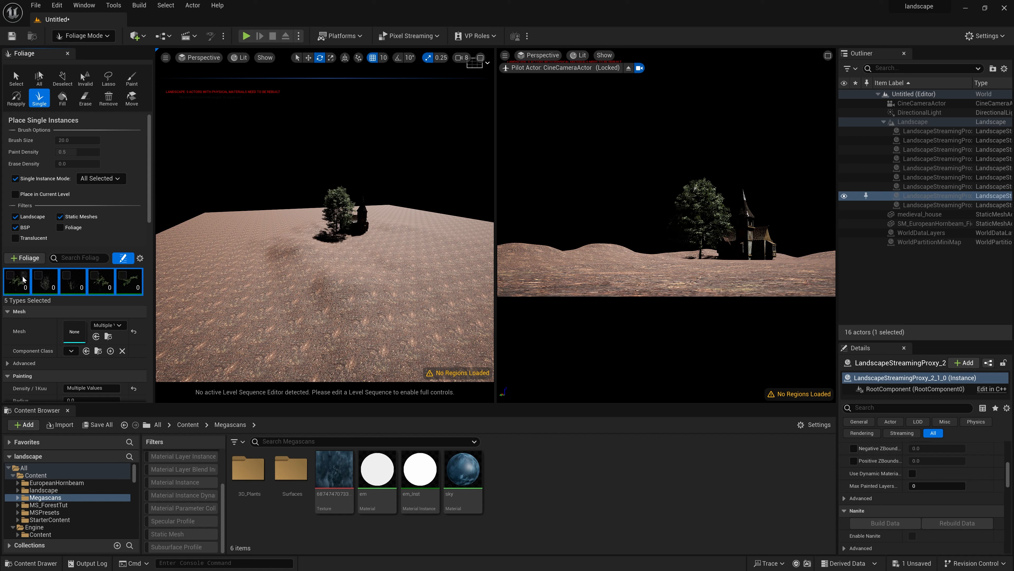
pyautogui.click(123, 275)
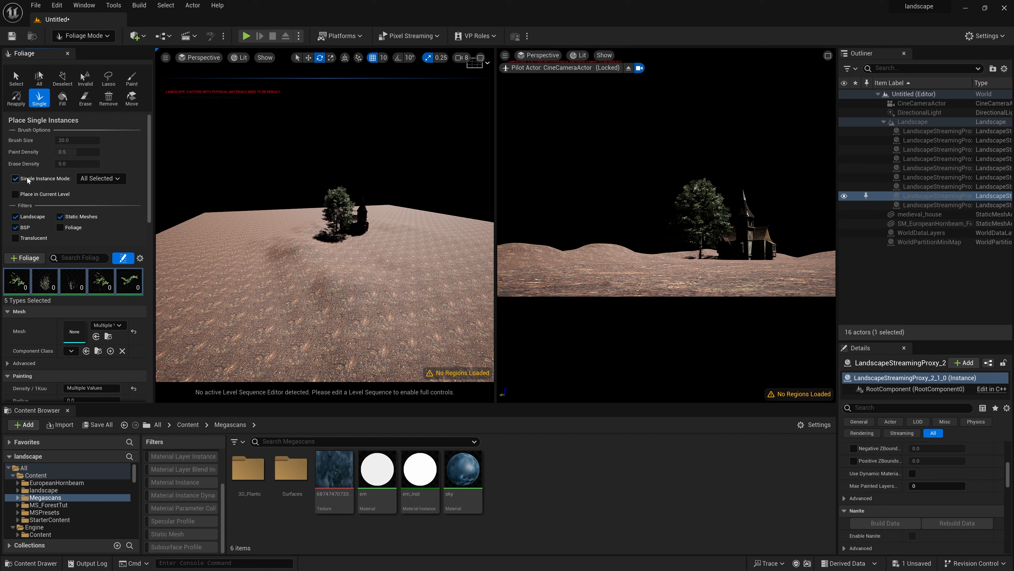
# Turn off single instance mode and set the selected foliage types' Scale X to a minimum of 0.2 and a maximum of 0.6
pyautogui.click(15, 178)
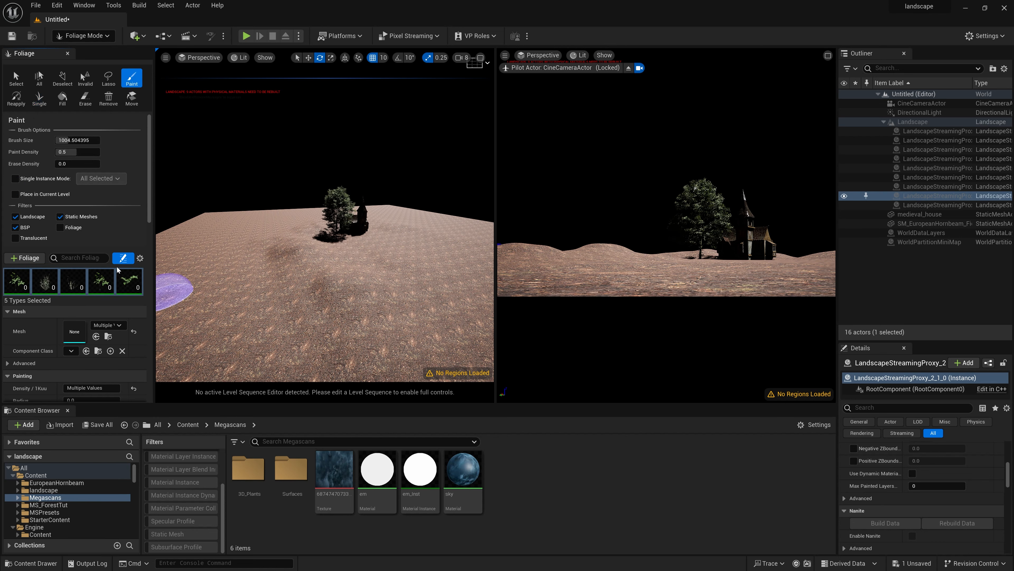
pyautogui.scroll(-6, 105, 335)
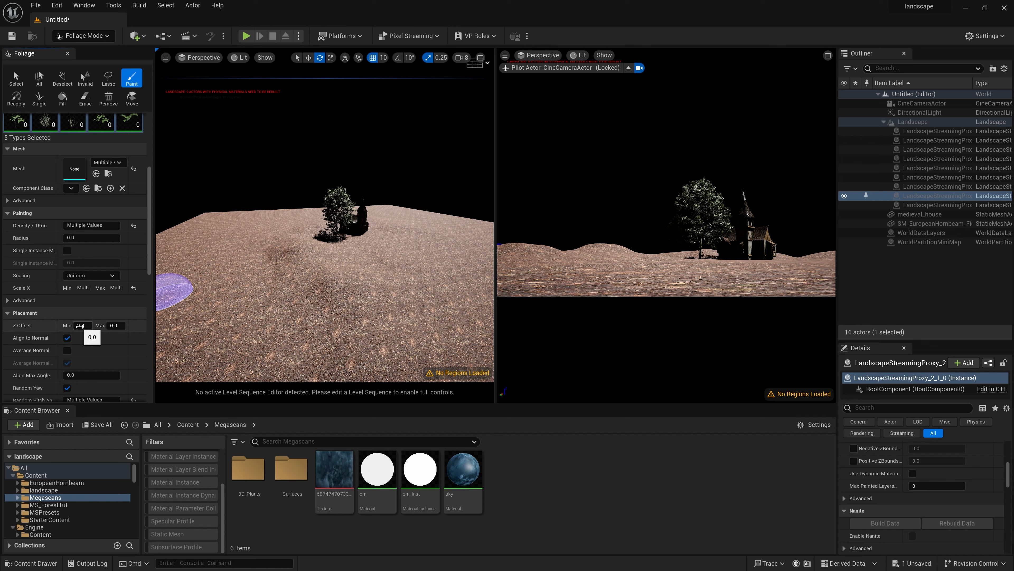
pyautogui.scroll(1, 64, 321)
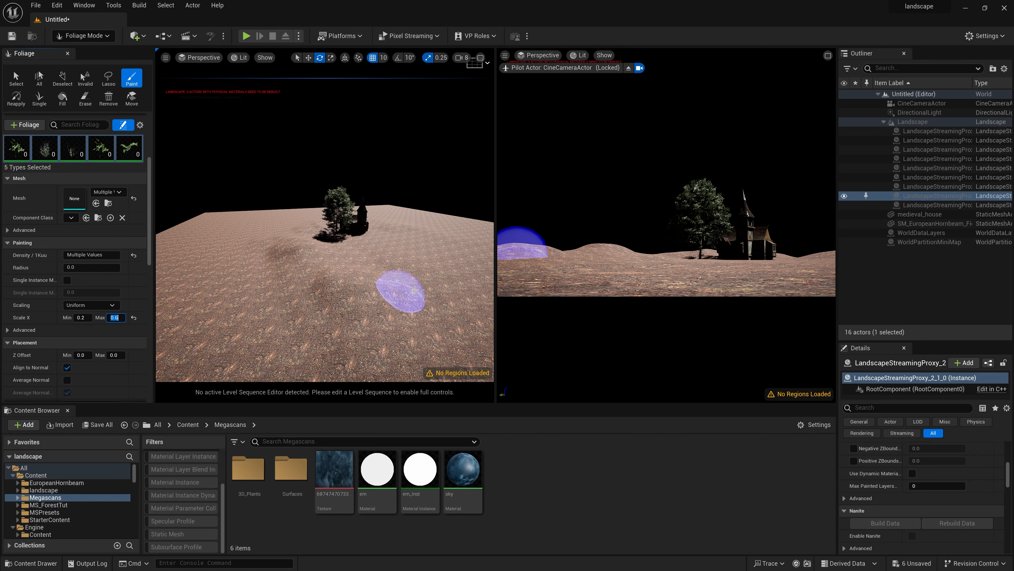
# Paint the first patch of plants on the open terrain in front of the tree and house
pyautogui.moveTo(383, 277)
pyautogui.mouseDown()
pyautogui.moveTo(393, 271)
pyautogui.moveTo(378, 289)
pyautogui.moveTo(429, 325)
pyautogui.moveTo(389, 274)
pyautogui.mouseUp()
pyautogui.moveTo(389, 274); pyautogui.dragTo(479, 275, button='right')
pyautogui.moveTo(407, 319)
pyautogui.mouseDown(button='right')
pyautogui.moveTo(424, 326)
pyautogui.moveTo(419, 366)
pyautogui.moveTo(417, 328)
pyautogui.moveTo(372, 320)
pyautogui.mouseUp(button='right')
pyautogui.press('w')
pyautogui.press('s')
pyautogui.moveTo(324, 256)
pyautogui.mouseDown(button='right')
pyautogui.moveTo(336, 245)
pyautogui.moveTo(321, 247)
pyautogui.mouseUp(button='right')
pyautogui.rightClick(322, 248)
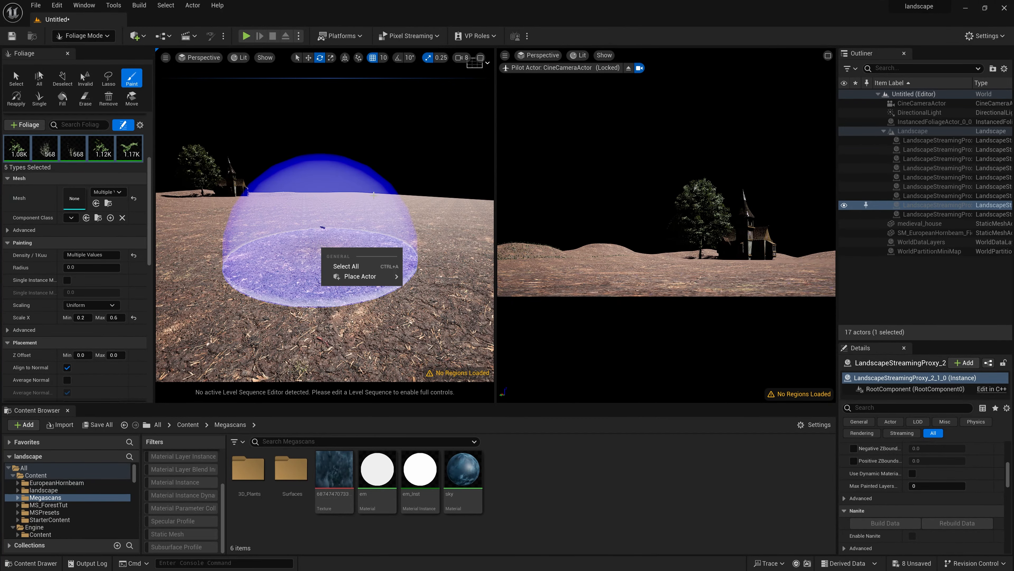
pyautogui.moveTo(374, 195); pyautogui.dragTo(371, 198, button='right')
# Paint another plant patch on the ground close to the cine camera, undoing and redoing the stroke
pyautogui.click(279, 239)
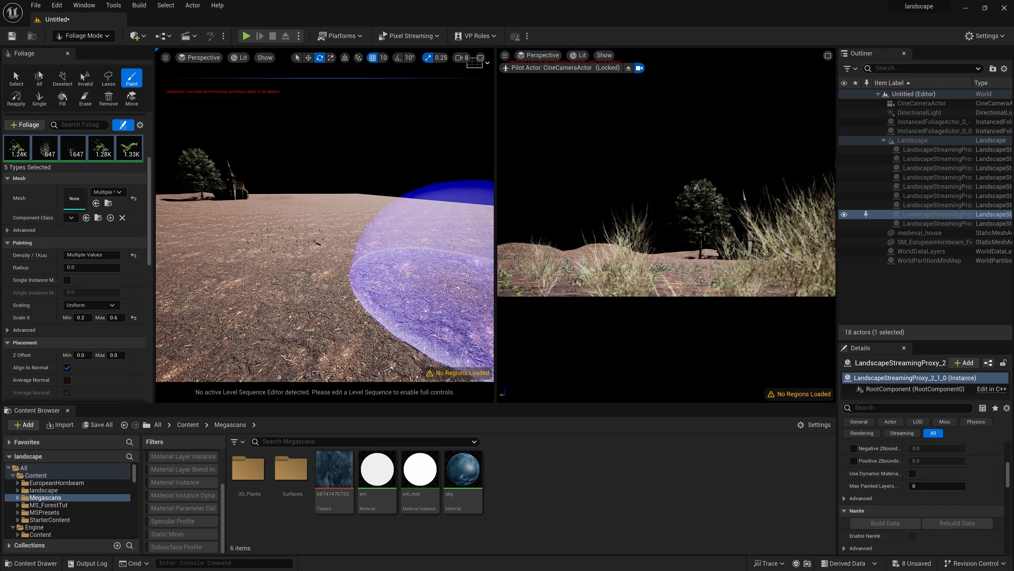
pyautogui.press('w')
pyautogui.moveTo(408, 273); pyautogui.dragTo(373, 282, button='right')
pyautogui.press('s')
pyautogui.hotkey('ctrl', 'z')
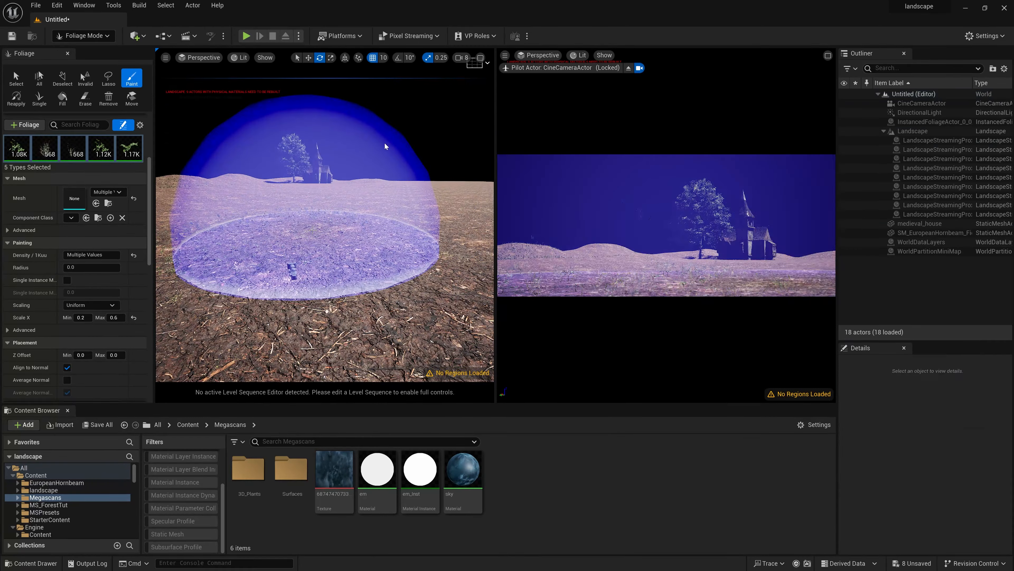
pyautogui.hotkey('ctrl', 'y')
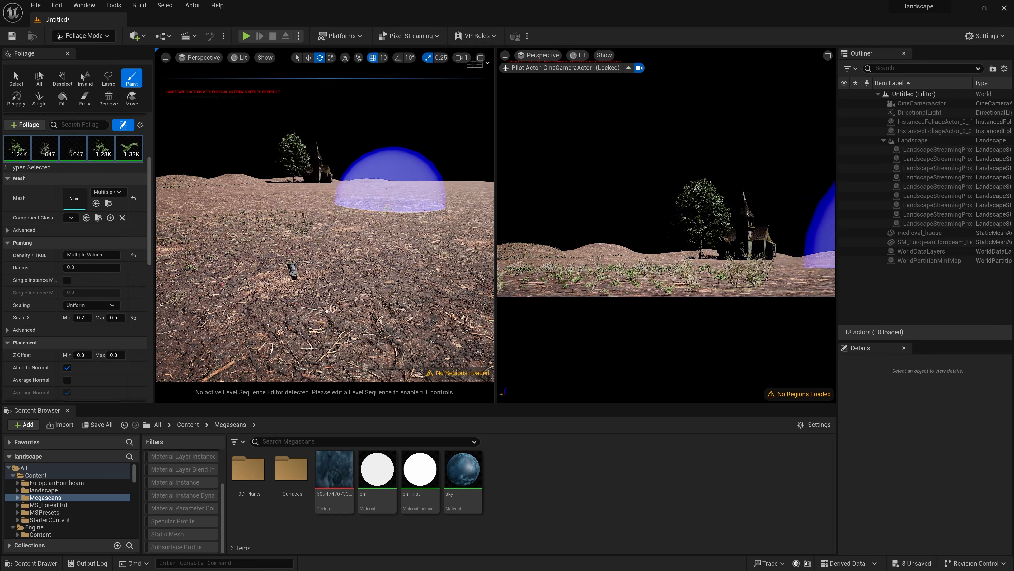
# Paint plants across the field between the cine camera and the house
pyautogui.moveTo(399, 173)
pyautogui.mouseDown()
pyautogui.moveTo(373, 176)
pyautogui.moveTo(424, 184)
pyautogui.moveTo(327, 235)
pyautogui.moveTo(238, 204)
pyautogui.moveTo(259, 184)
pyautogui.moveTo(272, 199)
pyautogui.moveTo(365, 184)
pyautogui.moveTo(351, 223)
pyautogui.mouseUp()
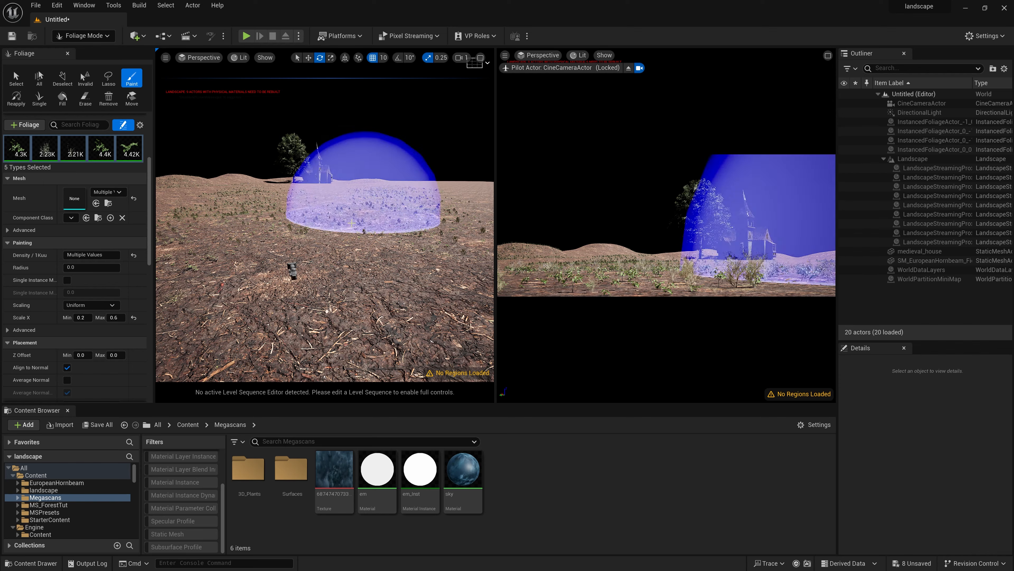
pyautogui.press('e')
pyautogui.moveTo(373, 186); pyautogui.dragTo(356, 200, button='right')
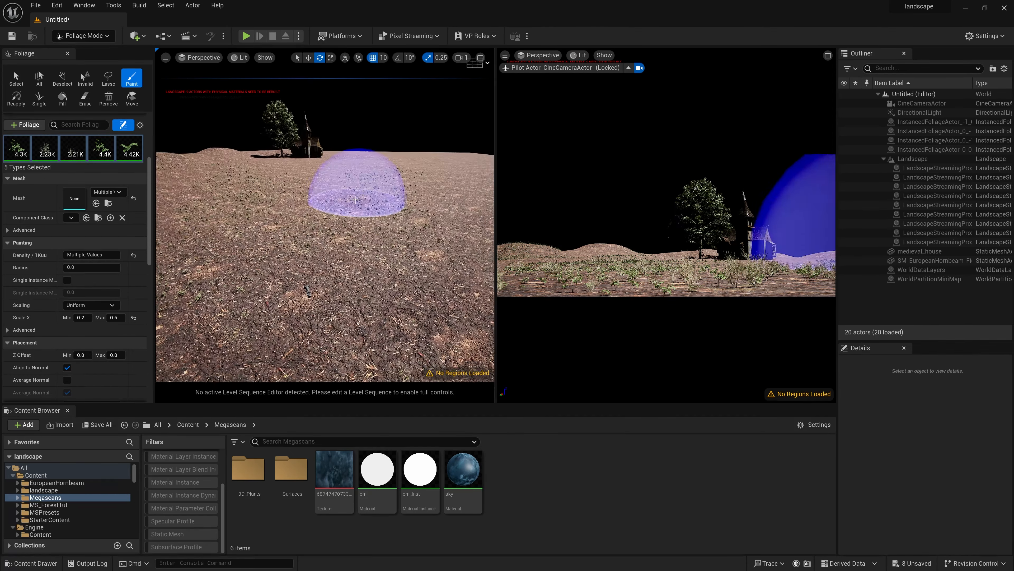
pyautogui.moveTo(355, 200)
pyautogui.mouseDown()
pyautogui.moveTo(360, 149)
pyautogui.moveTo(427, 224)
pyautogui.moveTo(323, 212)
pyautogui.mouseUp()
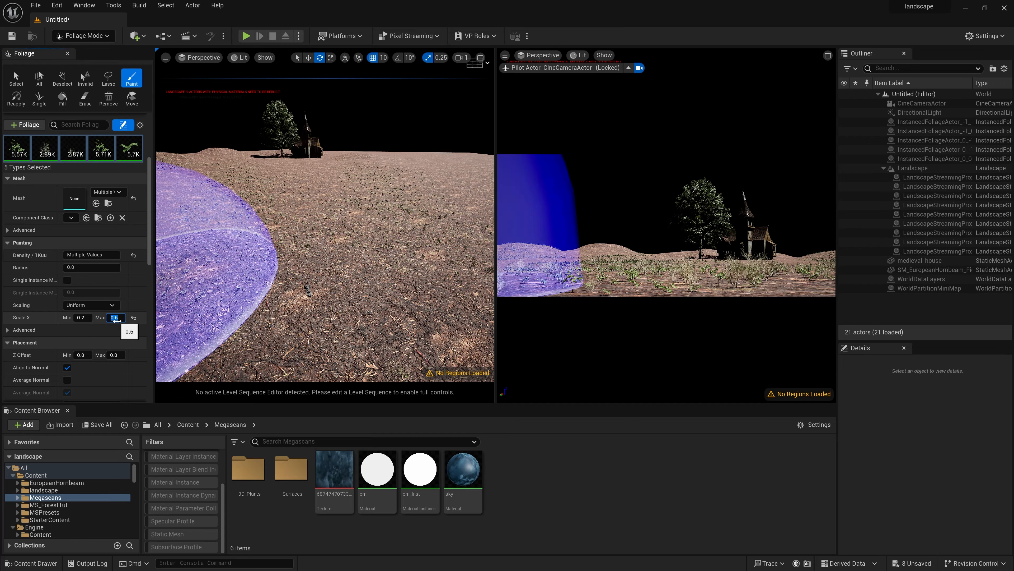
# Set the maximum Scale X to 1.0 and the density to 500, and paint dense foliage over the field towards the tree and house
pyautogui.press('Return')
pyautogui.moveTo(215, 205)
pyautogui.mouseDown()
pyautogui.moveTo(431, 214)
pyautogui.moveTo(344, 170)
pyautogui.mouseUp()
pyautogui.scroll(8, 40, 340)
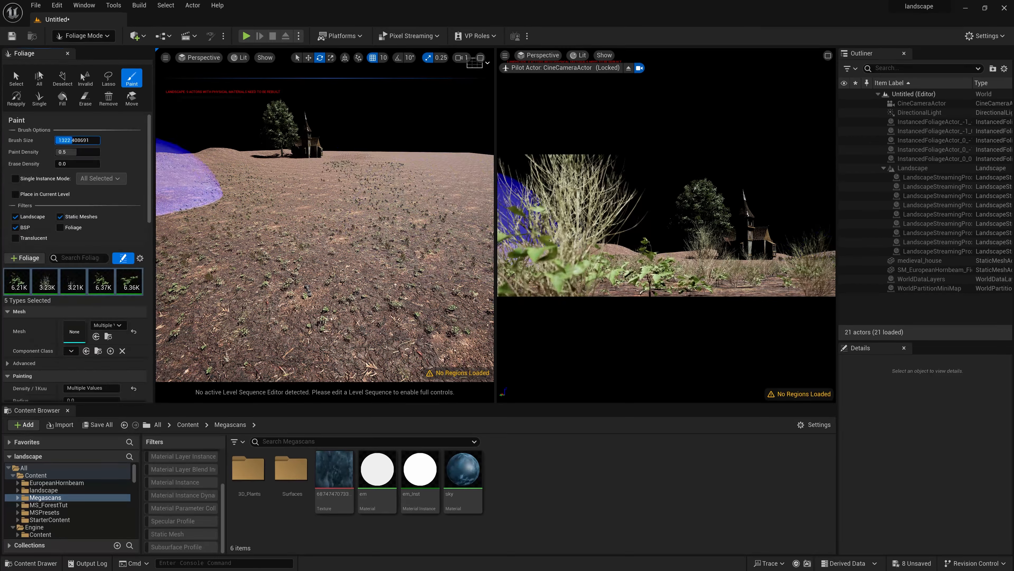
pyautogui.scroll(-4, 39, 342)
pyautogui.scroll(-1, 39, 340)
pyautogui.moveTo(181, 193)
pyautogui.mouseDown()
pyautogui.moveTo(419, 192)
pyautogui.moveTo(215, 306)
pyautogui.moveTo(210, 196)
pyautogui.moveTo(344, 180)
pyautogui.moveTo(391, 290)
pyautogui.mouseUp()
pyautogui.moveTo(391, 290); pyautogui.dragTo(376, 248, button='right')
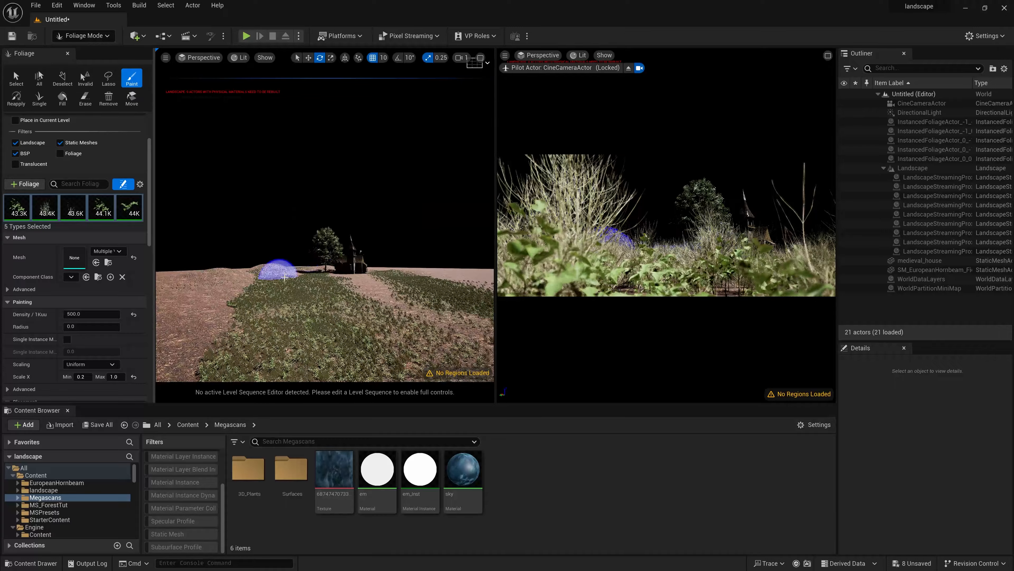
pyautogui.moveTo(278, 274); pyautogui.dragTo(333, 284)
# Erase the foliage along a central path from the cine camera to the house with a smaller brush of about 477
pyautogui.click(85, 98)
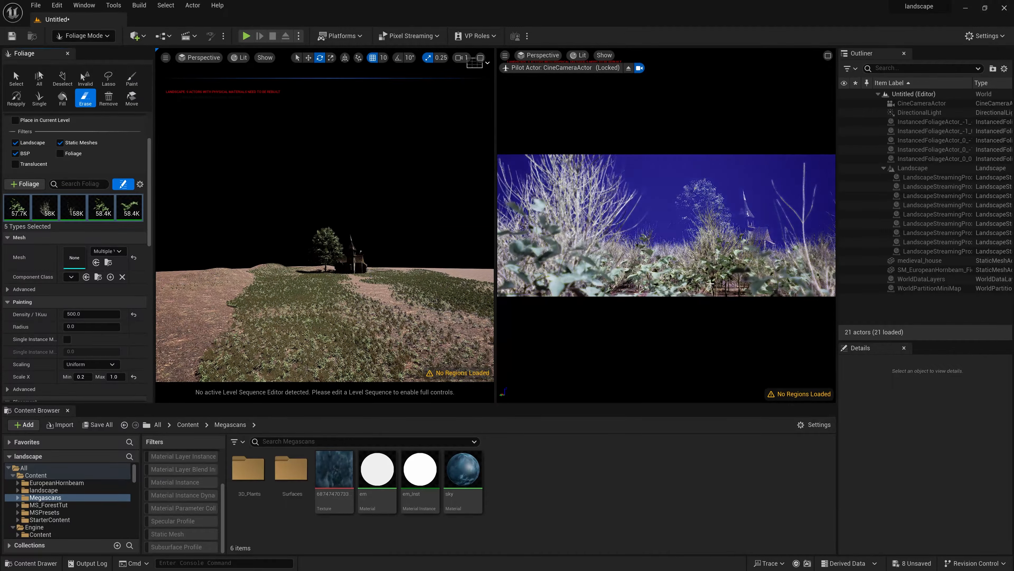
pyautogui.moveTo(352, 340); pyautogui.dragTo(373, 345, button='right')
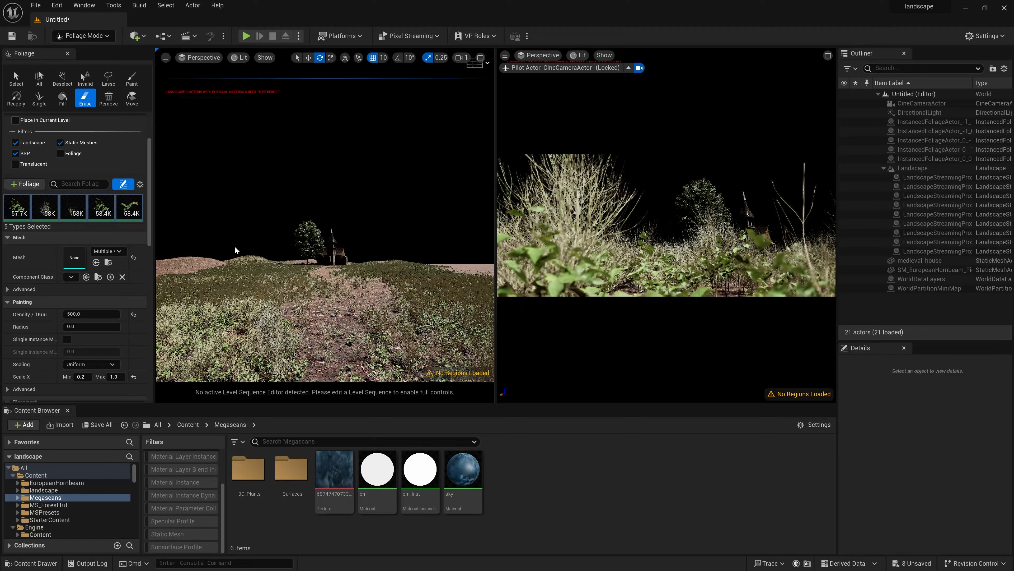
pyautogui.moveTo(276, 293)
pyautogui.mouseDown(button='right')
pyautogui.moveTo(277, 373)
pyautogui.moveTo(279, 311)
pyautogui.mouseUp(button='right')
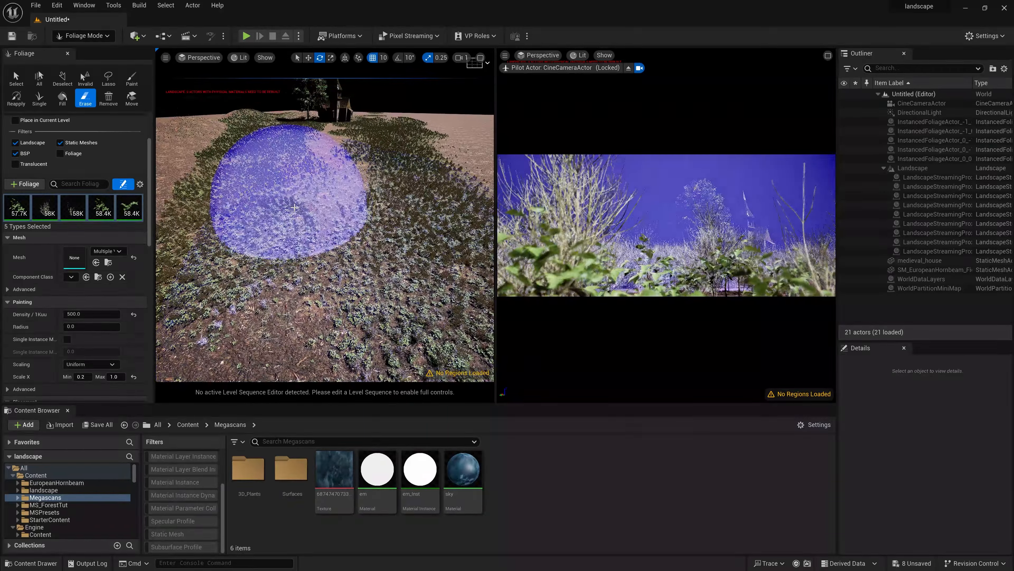
pyautogui.scroll(3, 72, 176)
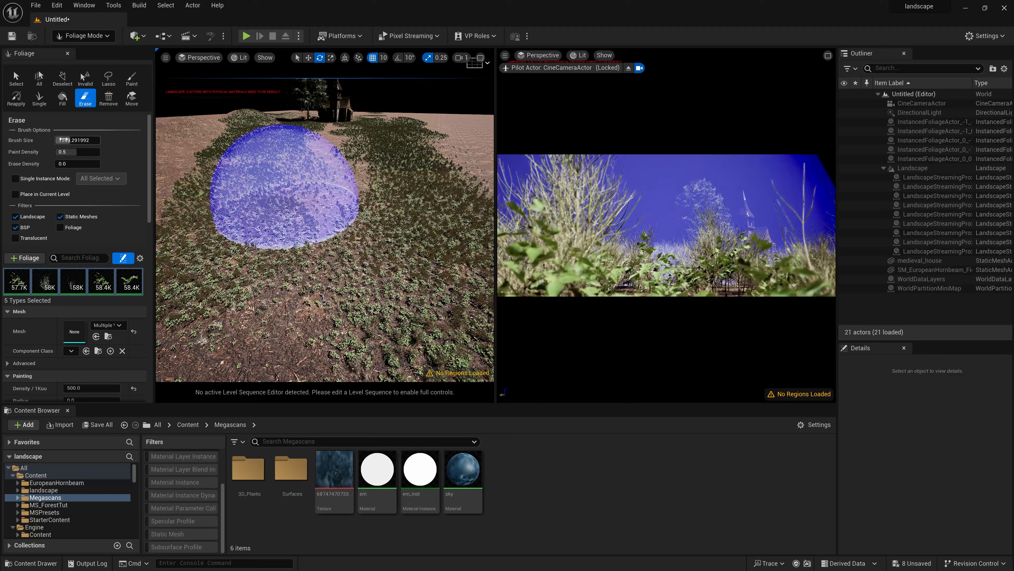
pyautogui.moveTo(63, 140); pyautogui.dragTo(42, 139)
pyautogui.moveTo(303, 216)
pyautogui.mouseDown()
pyautogui.moveTo(350, 246)
pyautogui.moveTo(337, 226)
pyautogui.moveTo(314, 320)
pyautogui.moveTo(326, 295)
pyautogui.moveTo(330, 164)
pyautogui.moveTo(335, 195)
pyautogui.mouseUp()
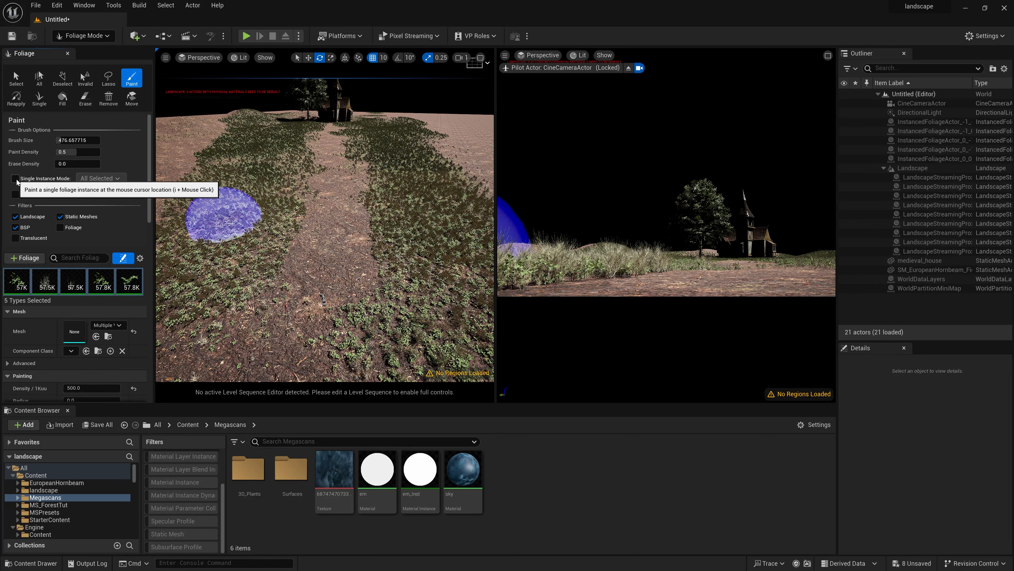
# Turn on single instance mode and place individual plants in the foreground on both sides of the camera's view
pyautogui.click(29, 182)
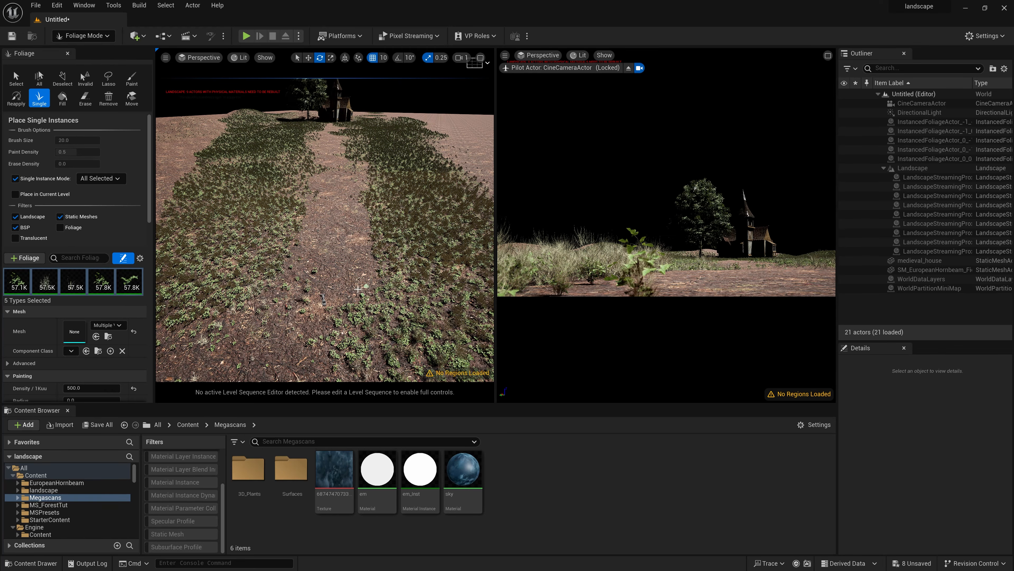
pyautogui.click(733, 278)
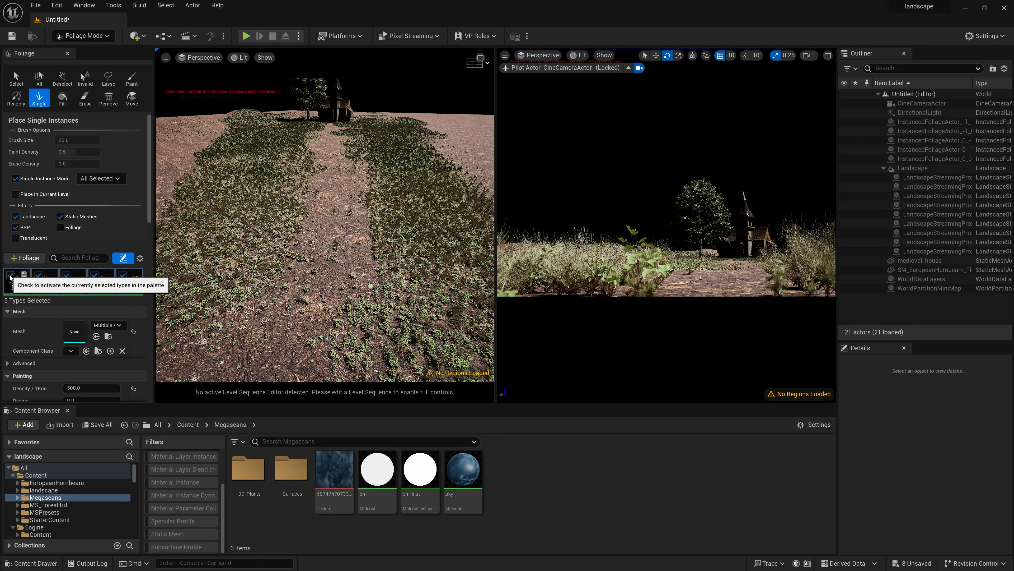
# Add two European Hornbeam Field tree types to the foliage palette and select only those two for placement
pyautogui.click(33, 261)
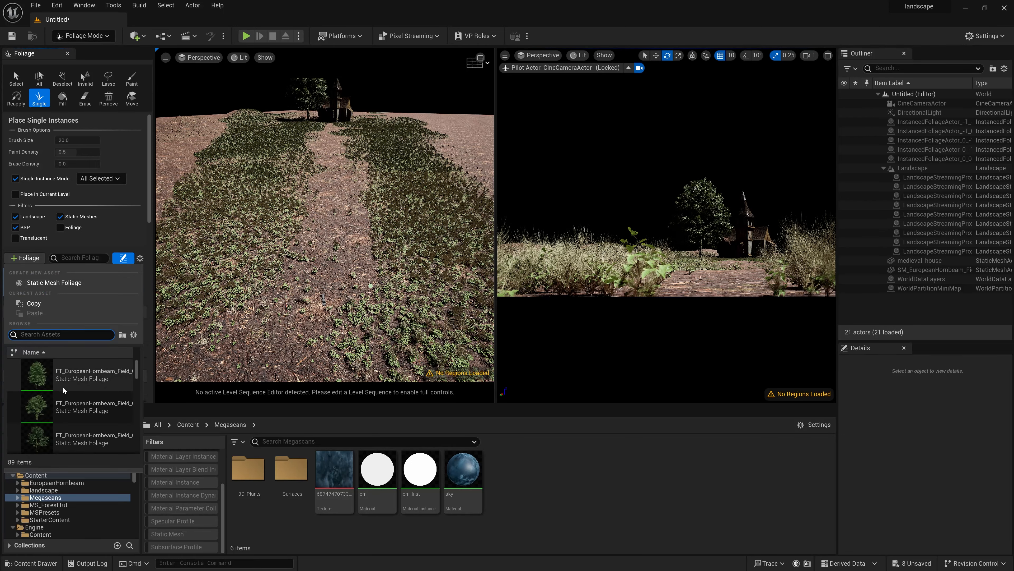
pyautogui.click(81, 409)
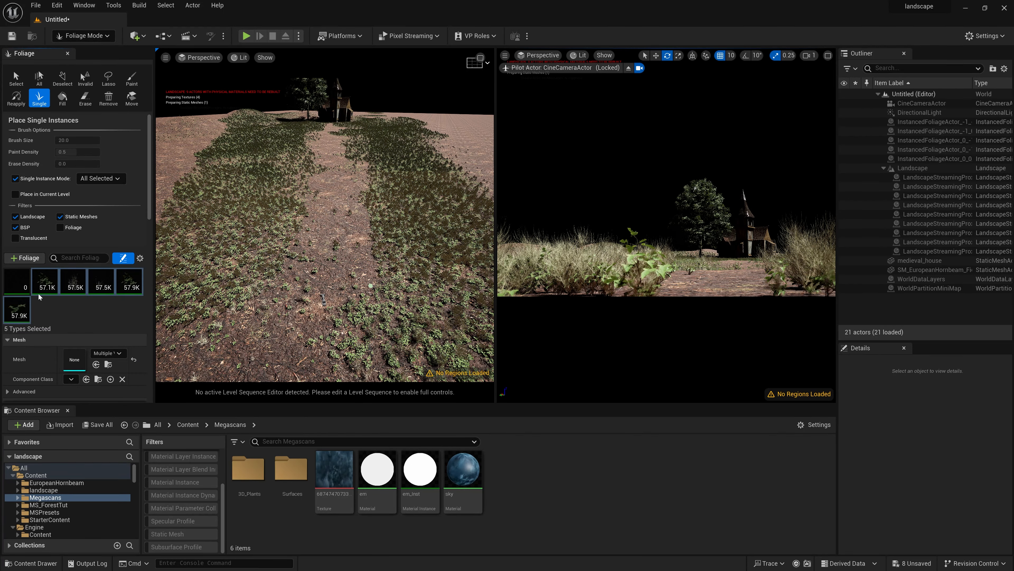
pyautogui.click(25, 258)
pyautogui.click(55, 400)
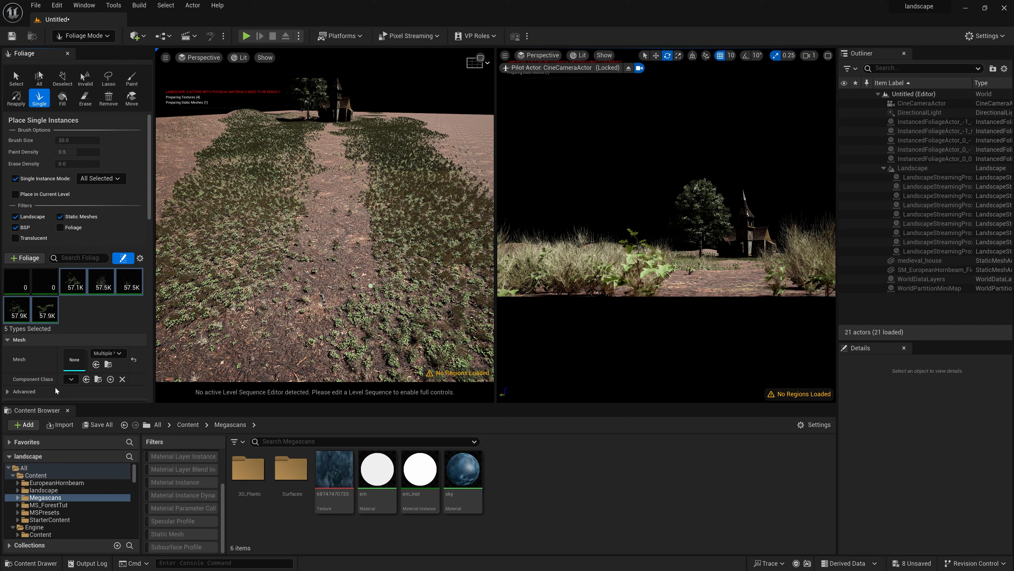
pyautogui.click(76, 305)
pyautogui.click(46, 281)
pyautogui.keyDown('ctrl'); pyautogui.click(16, 282); pyautogui.keyUp('ctrl')
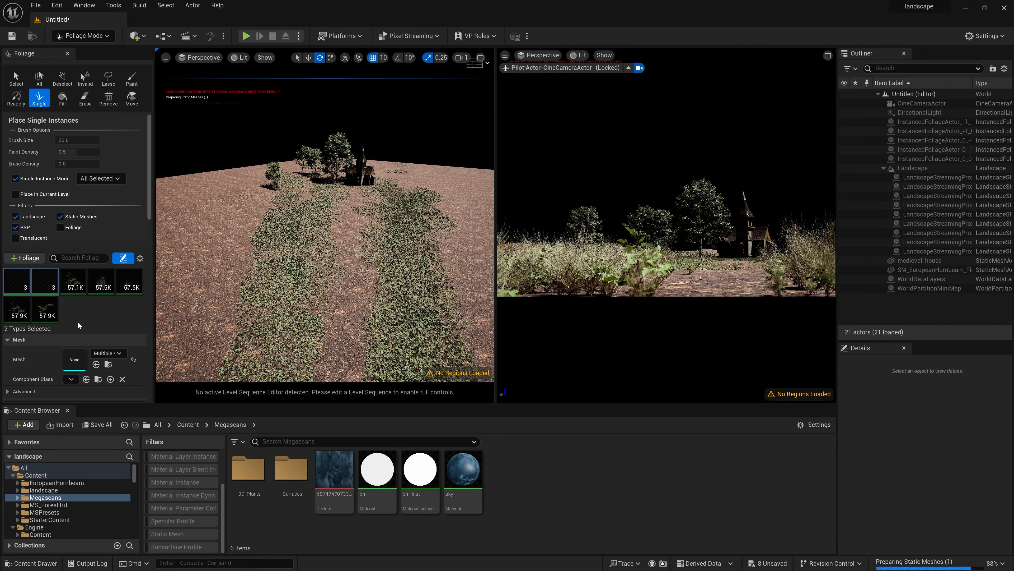
# Set the two tree types' Scale X to a minimum of 1.0 and a maximum of 3.0, and show the free perspective viewport unlit
pyautogui.scroll(-5, 84, 321)
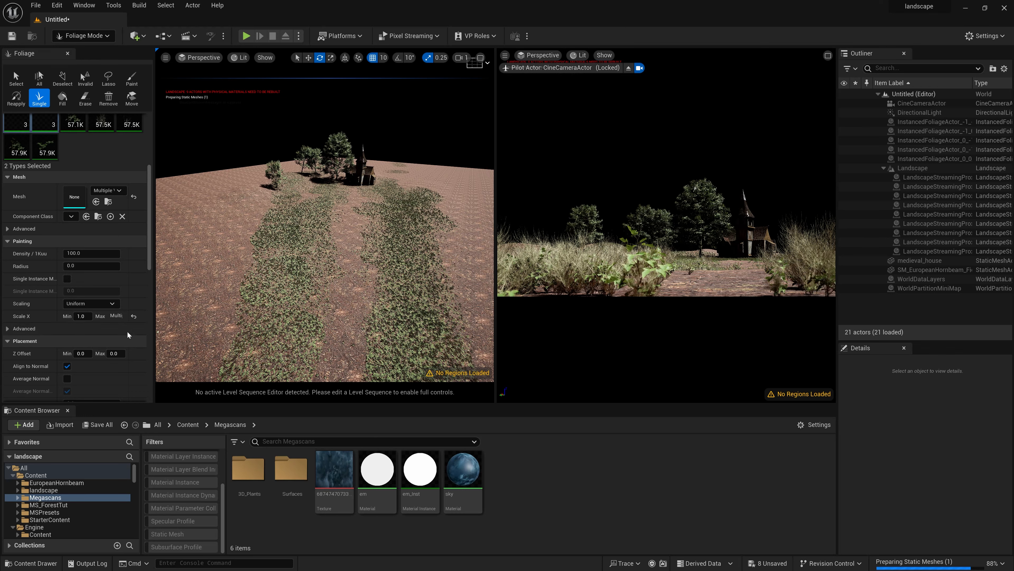
pyautogui.click(134, 316)
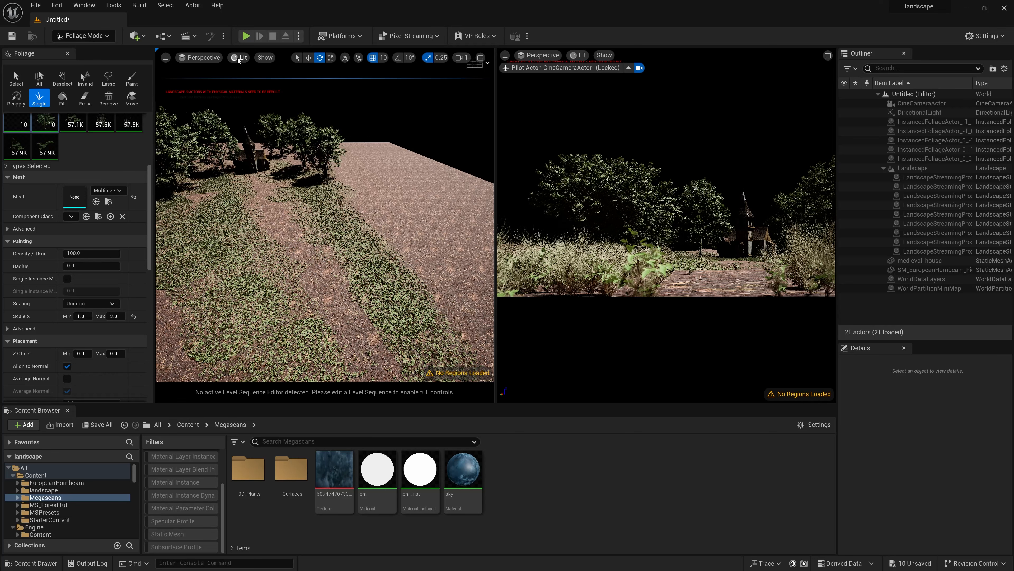
pyautogui.click(237, 57)
pyautogui.click(253, 96)
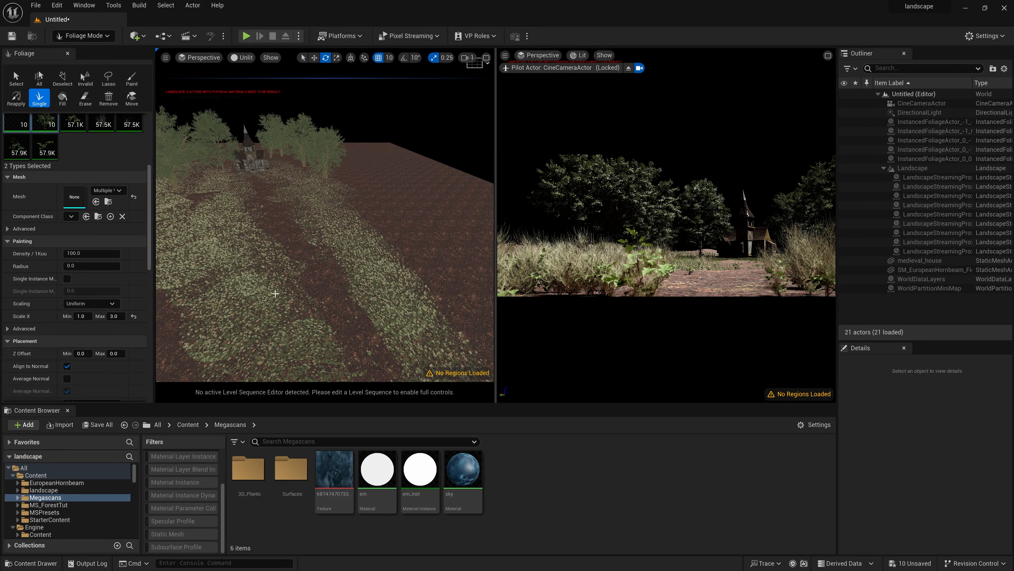
# Place single hornbeam trees along both sides of the path, clustering them densely over the grass on the side opposite the open field
pyautogui.moveTo(275, 293); pyautogui.dragTo(238, 268, button='right')
pyautogui.press('s')
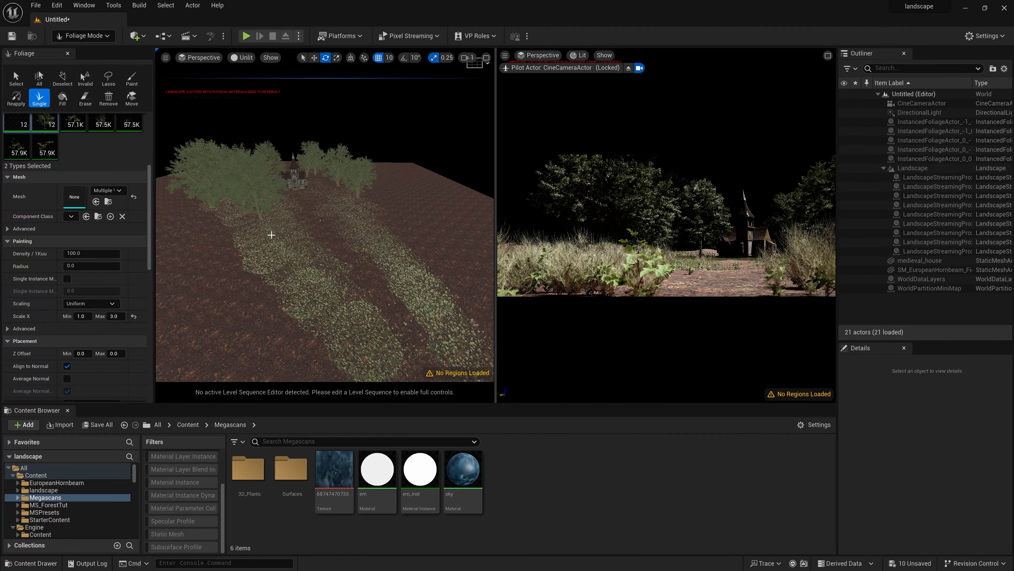
pyautogui.moveTo(272, 234); pyautogui.dragTo(368, 347)
pyautogui.click(253, 285)
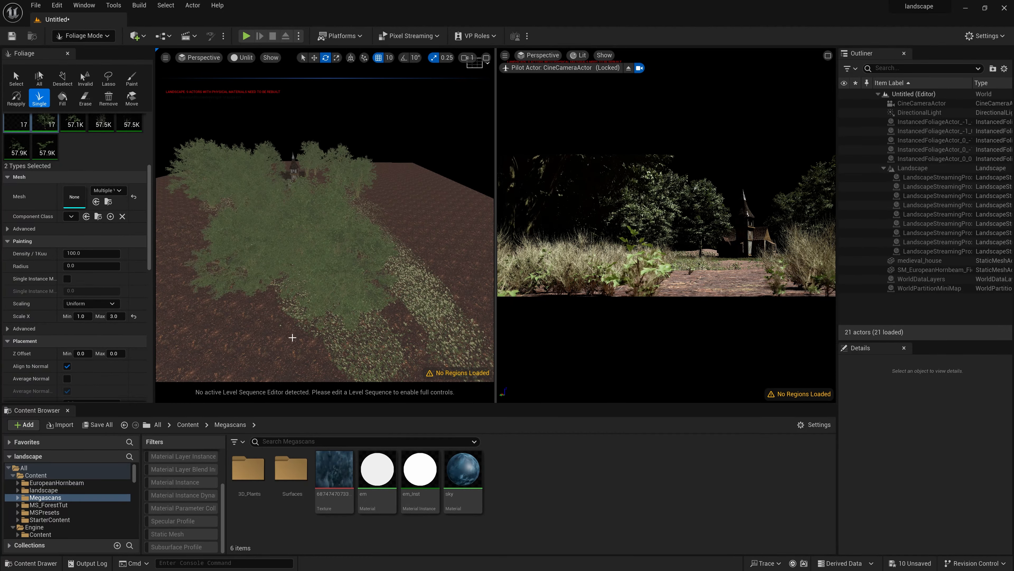
pyautogui.click(291, 338)
pyautogui.click(328, 372)
pyautogui.click(189, 222)
pyautogui.click(402, 228)
pyautogui.click(432, 256)
pyautogui.click(462, 284)
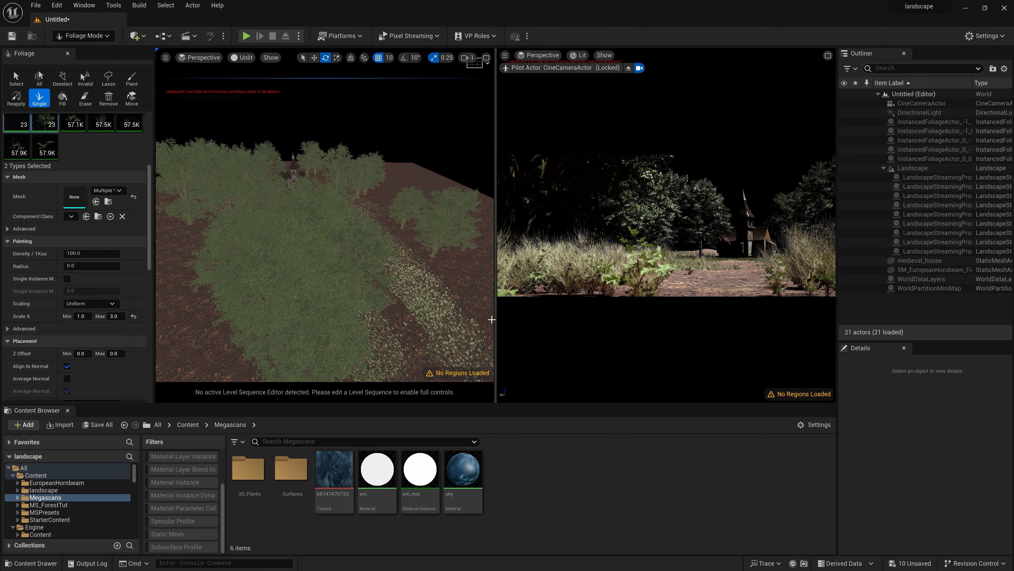
# Place single hornbeam trees across the open field side of the path, up toward the house
pyautogui.click(491, 318)
pyautogui.click(374, 201)
pyautogui.click(393, 217)
pyautogui.click(406, 229)
pyautogui.click(421, 258)
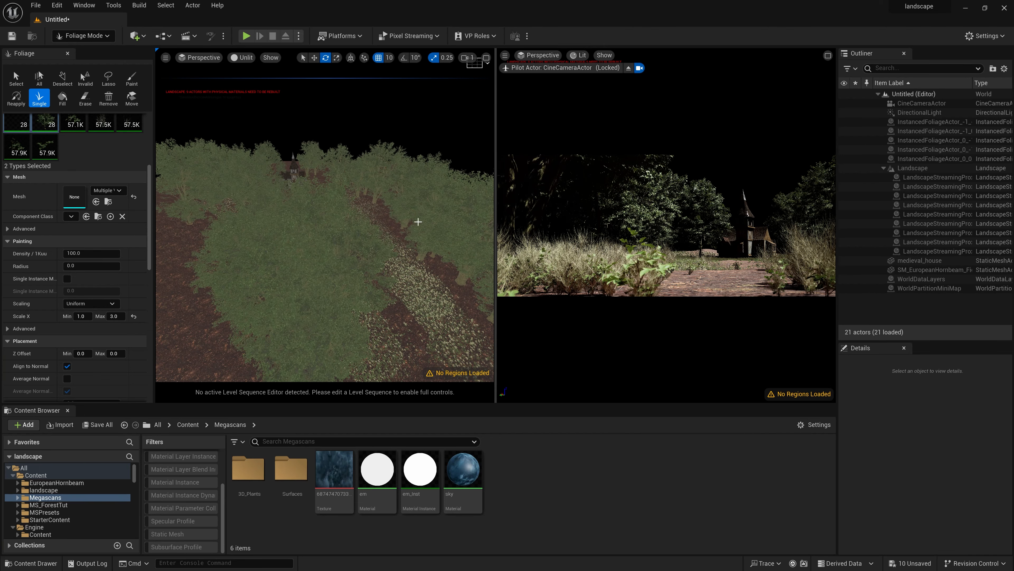
# Extend the hornbeam forest over the bare ground around the camera's end of the path
pyautogui.moveTo(411, 277); pyautogui.dragTo(411, 304, button='right')
pyautogui.click(340, 295)
pyautogui.press('w')
pyautogui.moveTo(397, 256); pyautogui.dragTo(398, 222, button='right')
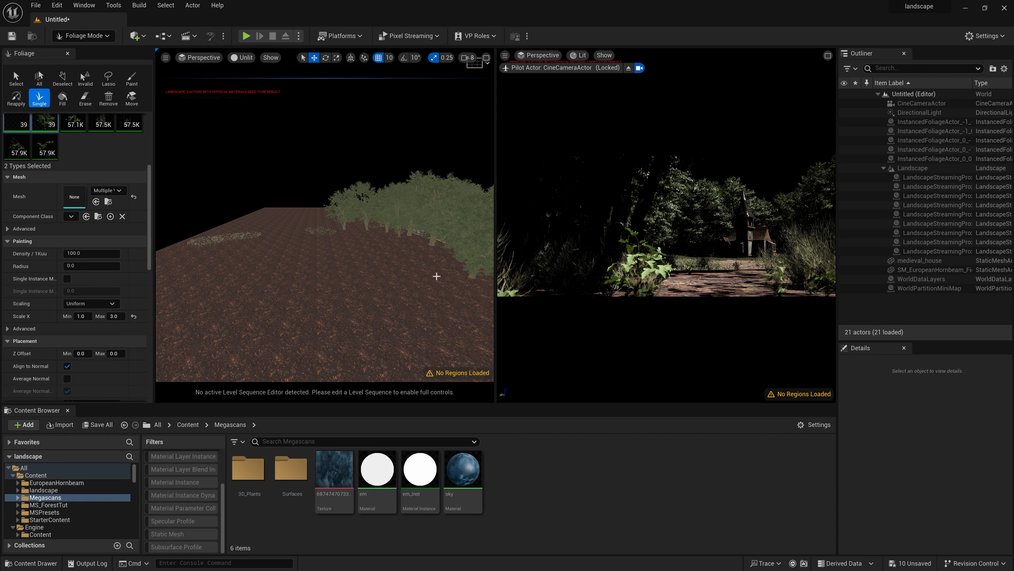
pyautogui.click(313, 311)
# Place hornbeam trees around the medieval house and in the gaps beside it, and undo the last placement
pyautogui.moveTo(364, 238); pyautogui.dragTo(364, 304, button='right')
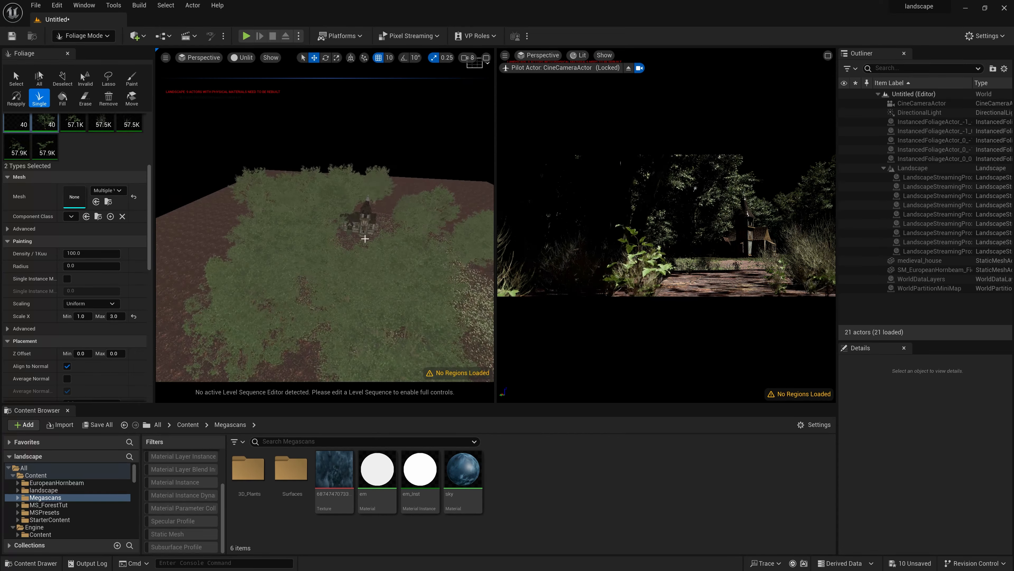
pyautogui.click(398, 211)
pyautogui.moveTo(453, 239); pyautogui.dragTo(431, 239, button='right')
pyautogui.click(388, 306)
pyautogui.click(407, 309)
pyautogui.click(371, 313)
pyautogui.click(400, 347)
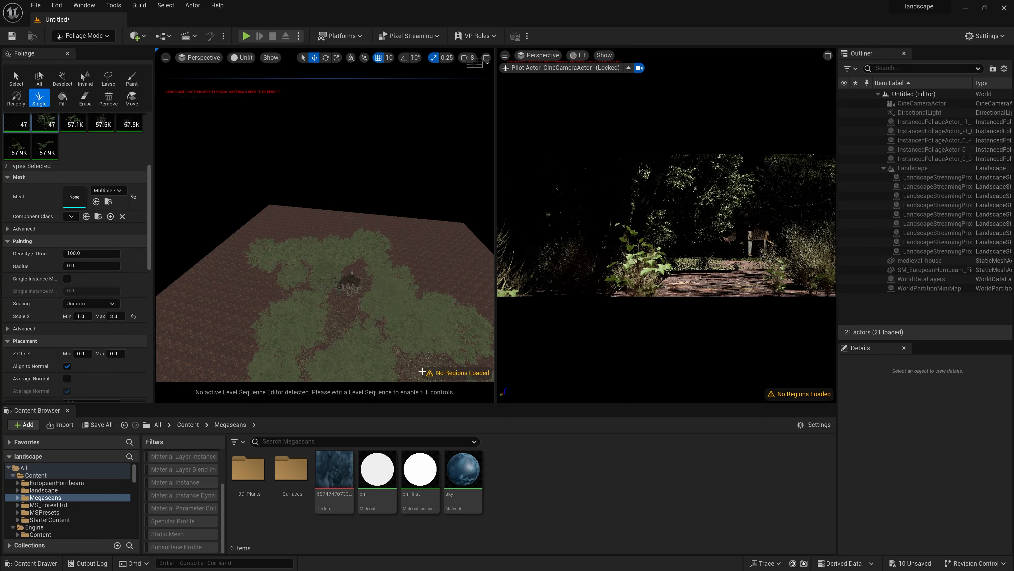
pyautogui.moveTo(400, 320); pyautogui.dragTo(419, 355, button='right')
pyautogui.click(401, 293)
pyautogui.click(416, 350)
pyautogui.hotkey('ctrl', 'z')
# Widen the forest with hornbeams along its outer edge, from beside the house down over the bare dirt
pyautogui.moveTo(288, 290); pyautogui.dragTo(315, 318, button='right')
pyautogui.click(377, 242)
pyautogui.click(345, 172)
pyautogui.click(332, 156)
pyautogui.click(346, 185)
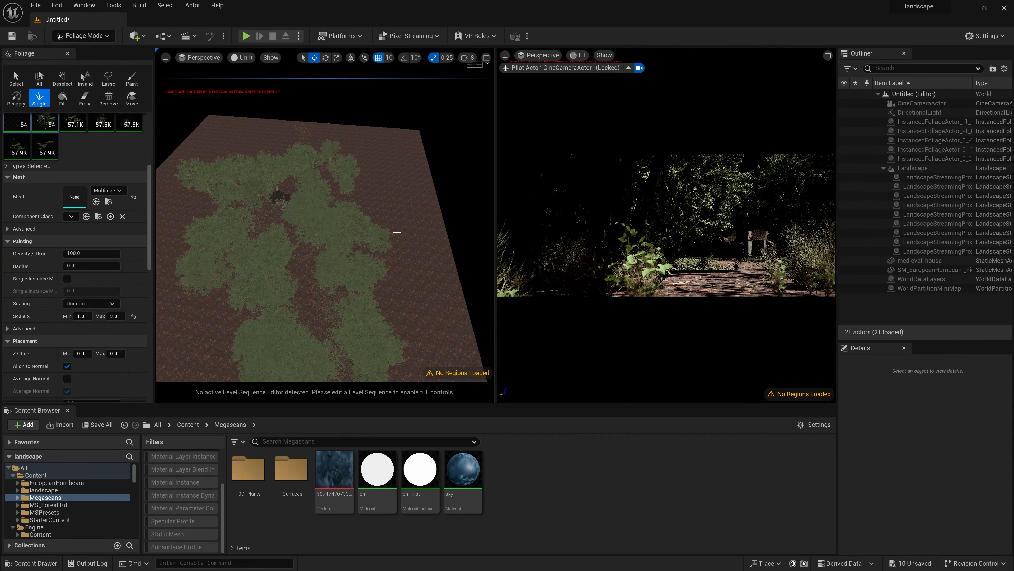
pyautogui.click(410, 237)
pyautogui.click(411, 295)
pyautogui.click(425, 319)
pyautogui.click(391, 308)
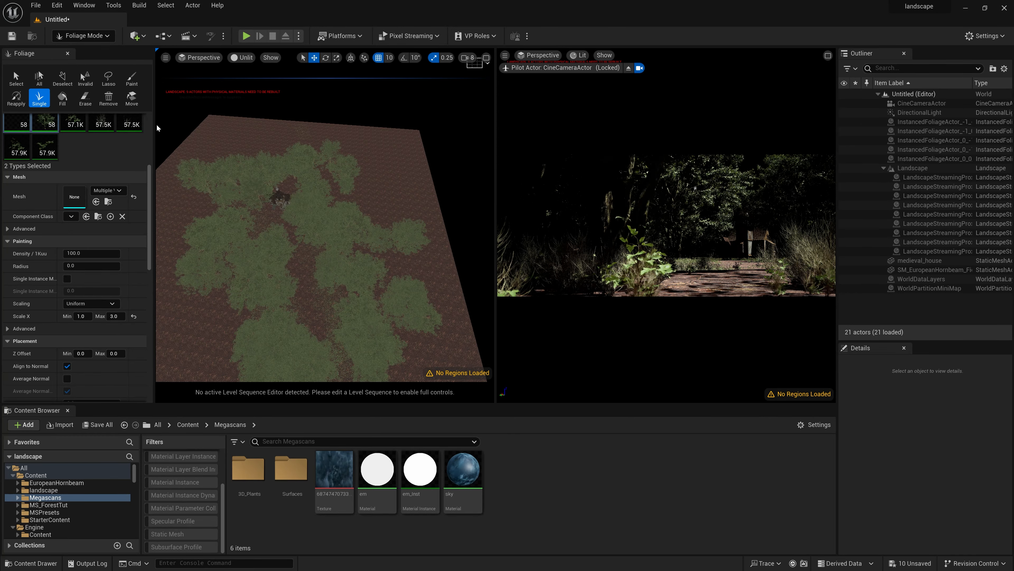
# Return to Selection mode, add a point light, and move it into the open window of the medieval house's tower
pyautogui.click(106, 36)
pyautogui.click(80, 47)
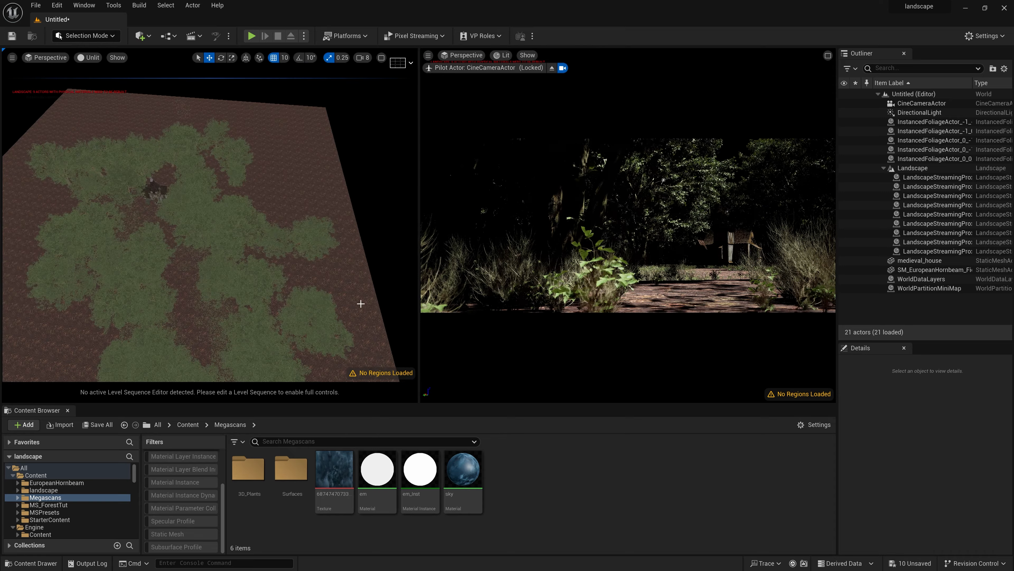
pyautogui.press('w')
pyautogui.moveTo(210, 230); pyautogui.dragTo(184, 196, button='right')
pyautogui.press('w')
pyautogui.moveTo(247, 315)
pyautogui.mouseDown(button='right')
pyautogui.moveTo(237, 309)
pyautogui.moveTo(247, 315)
pyautogui.mouseUp(button='right')
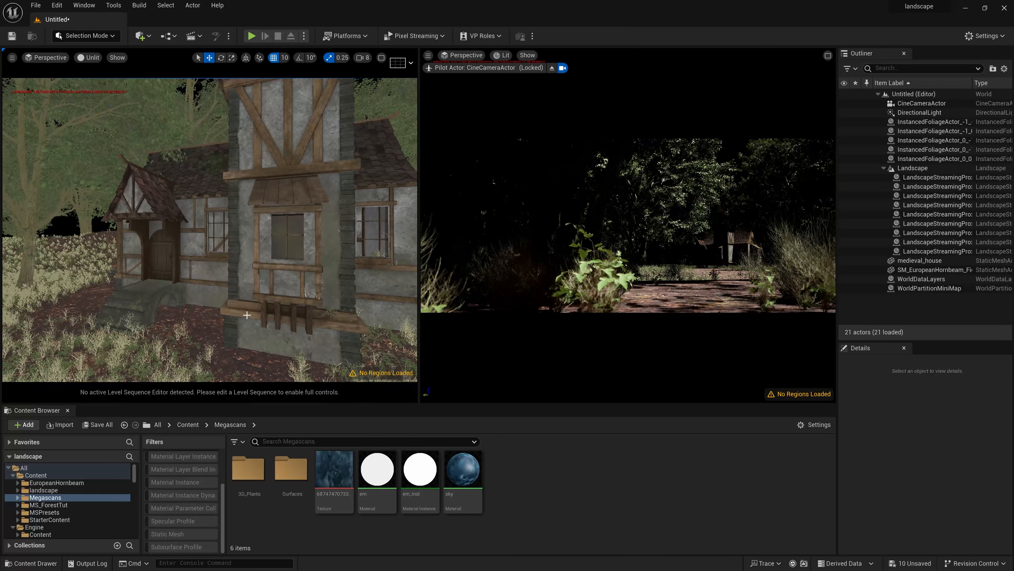
pyautogui.click(147, 38)
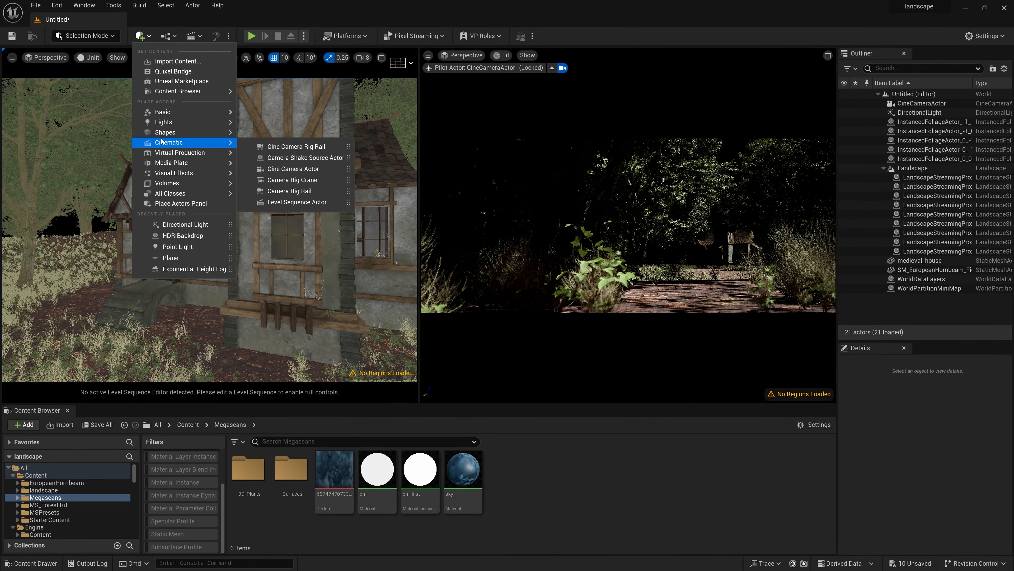
pyautogui.moveTo(192, 122)
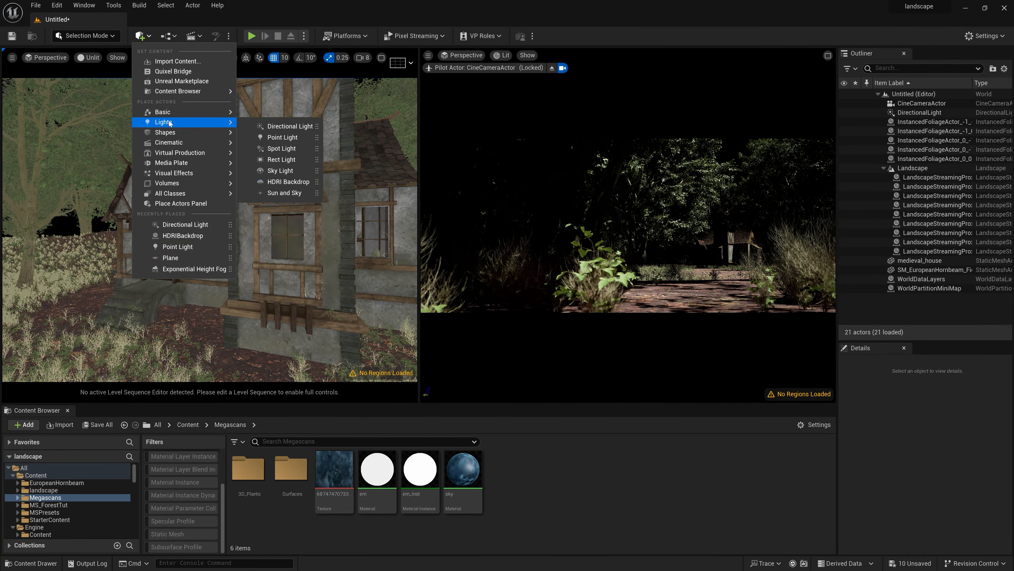
pyautogui.click(282, 137)
pyautogui.moveTo(260, 355); pyautogui.dragTo(261, 355, button='right')
pyautogui.moveTo(234, 314); pyautogui.dragTo(234, 313, button='right')
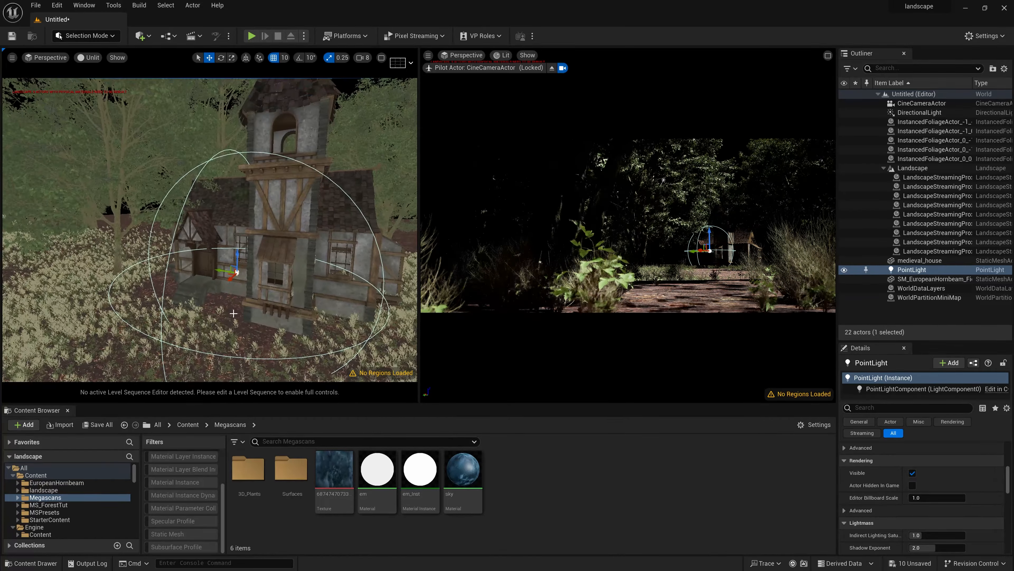
pyautogui.moveTo(221, 271); pyautogui.dragTo(285, 114)
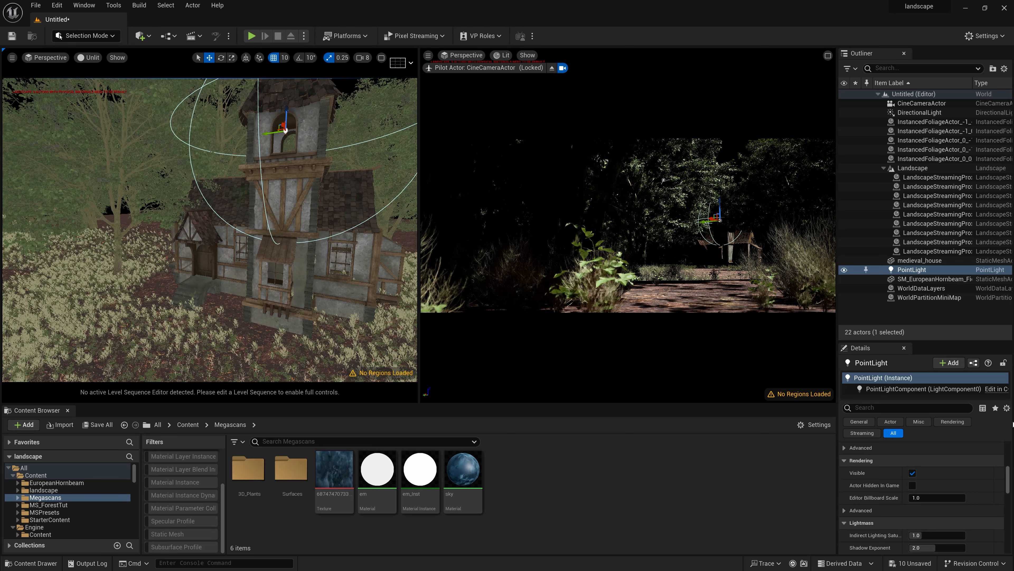
# Set the tower point light's intensity to 5000 cd and its attenuation radius to about 1492
pyautogui.scroll(5, 867, 491)
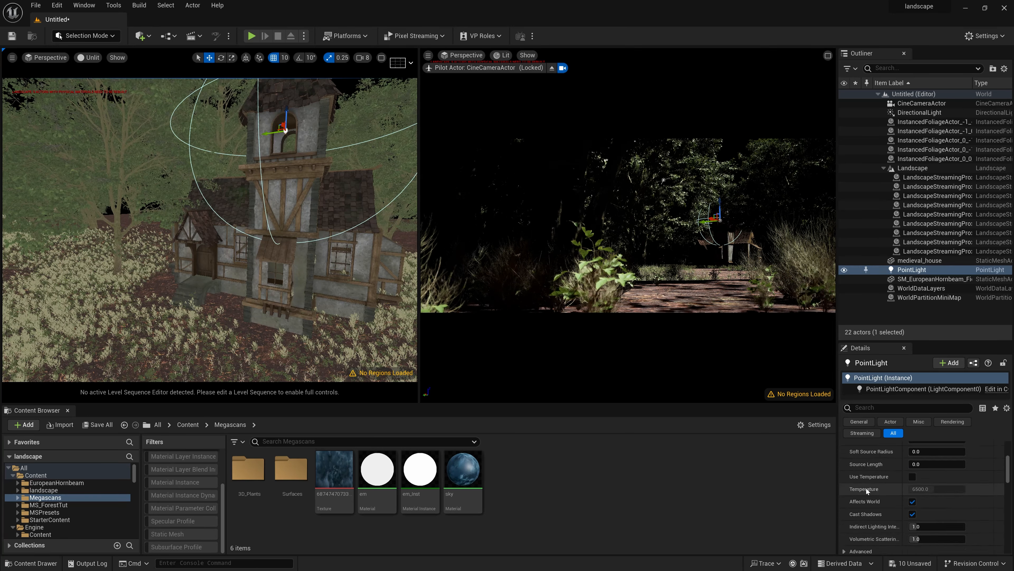
pyautogui.scroll(3, 866, 491)
pyautogui.click(926, 521)
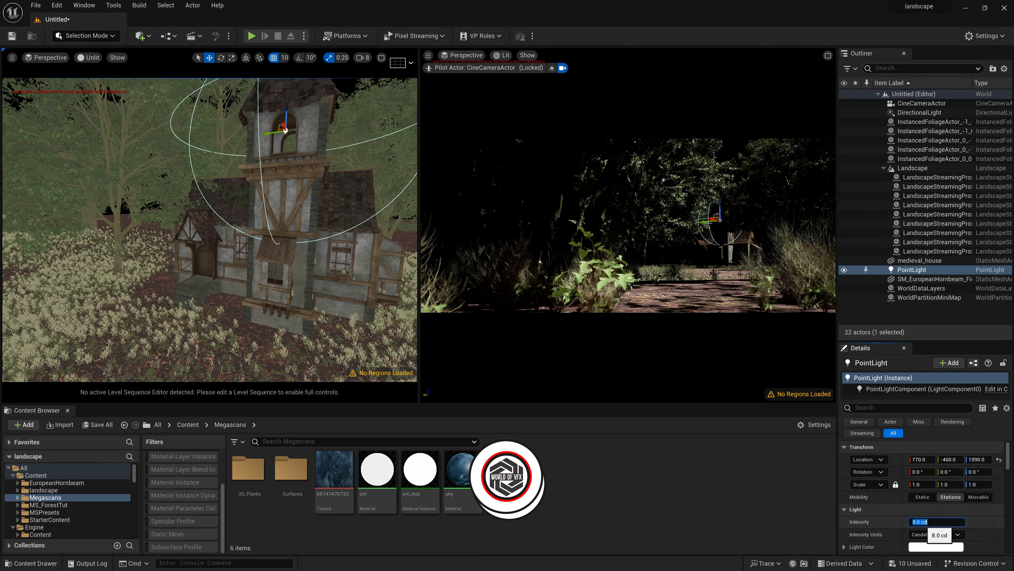
pyautogui.write('5000')
pyautogui.press('Return')
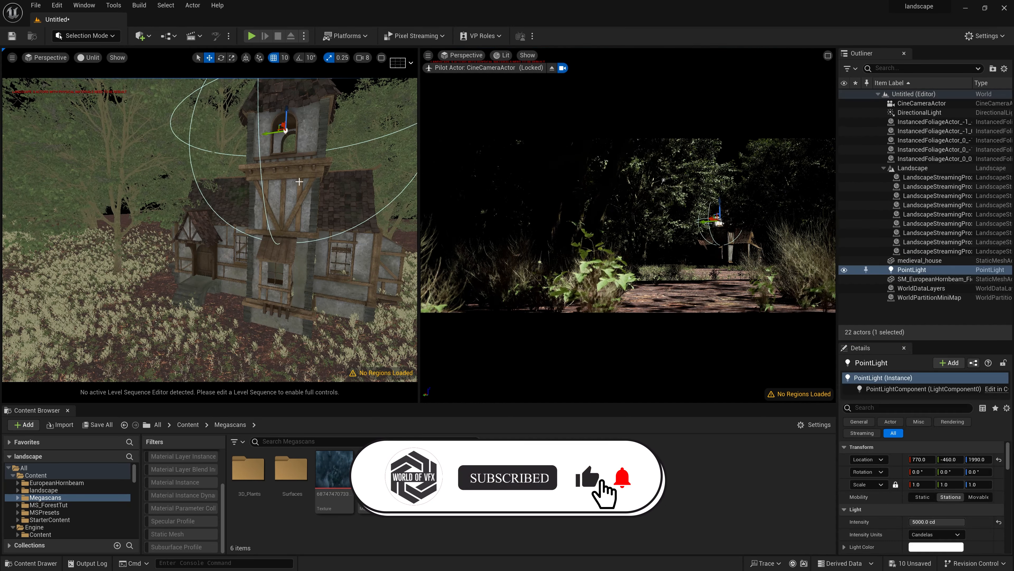
pyautogui.scroll(-3, 931, 500)
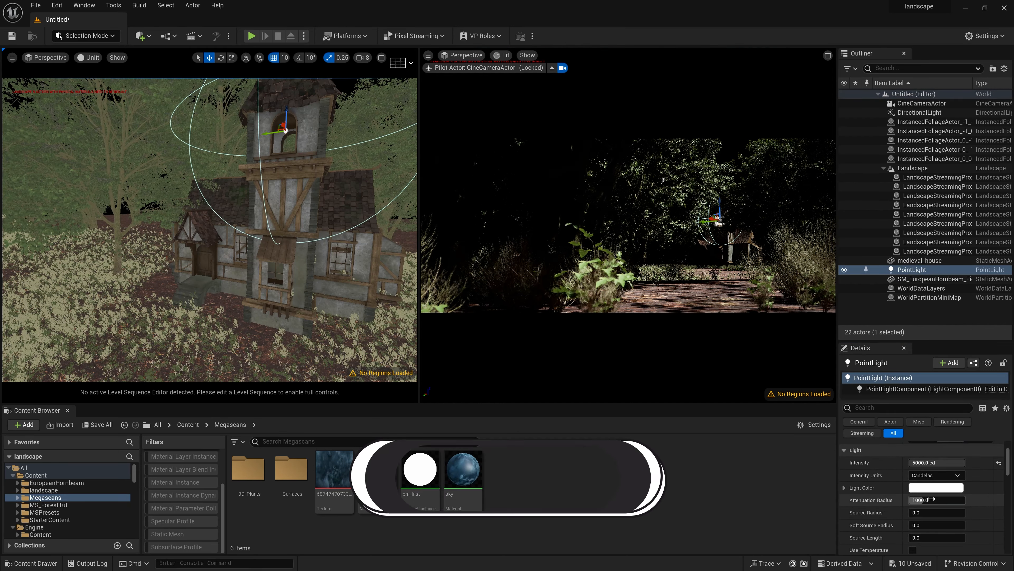
pyautogui.moveTo(931, 499)
pyautogui.mouseDown()
pyautogui.moveTo(949, 498)
pyautogui.moveTo(927, 499)
pyautogui.mouseUp()
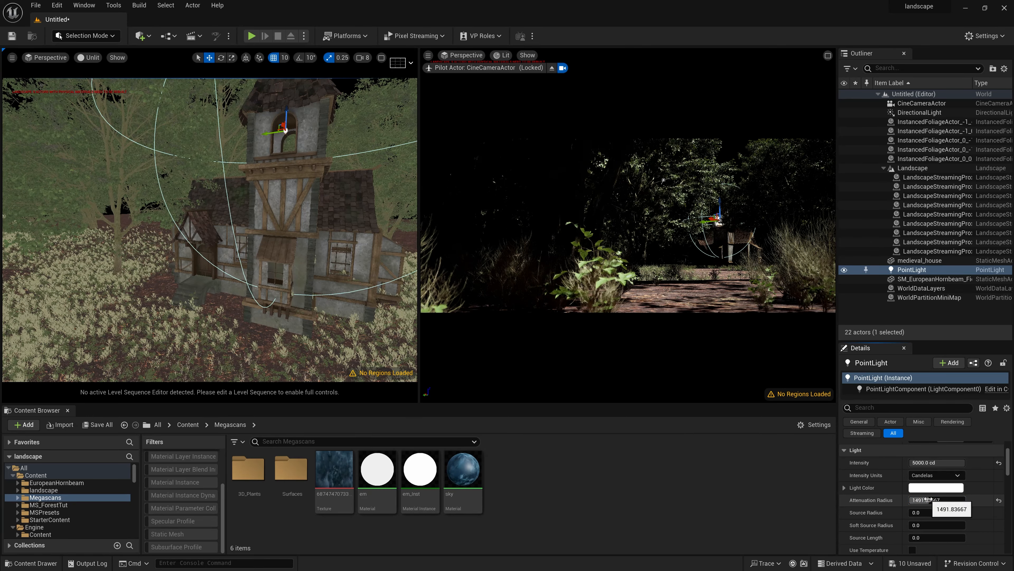
# Rotate the directional light so the foreground falls into shadow while the trees around the house stay lit
pyautogui.click(915, 114)
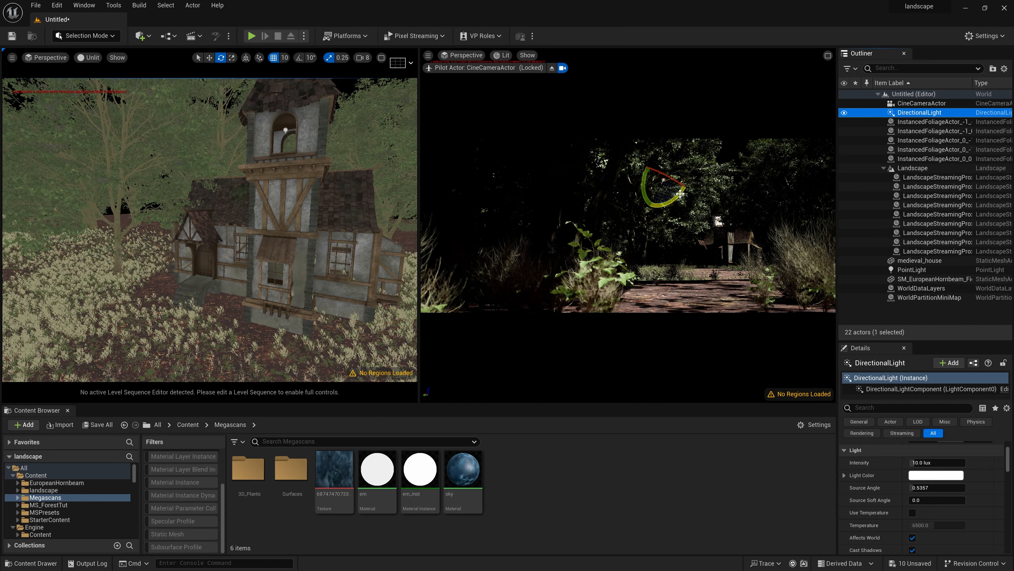
pyautogui.moveTo(682, 195); pyautogui.dragTo(648, 207)
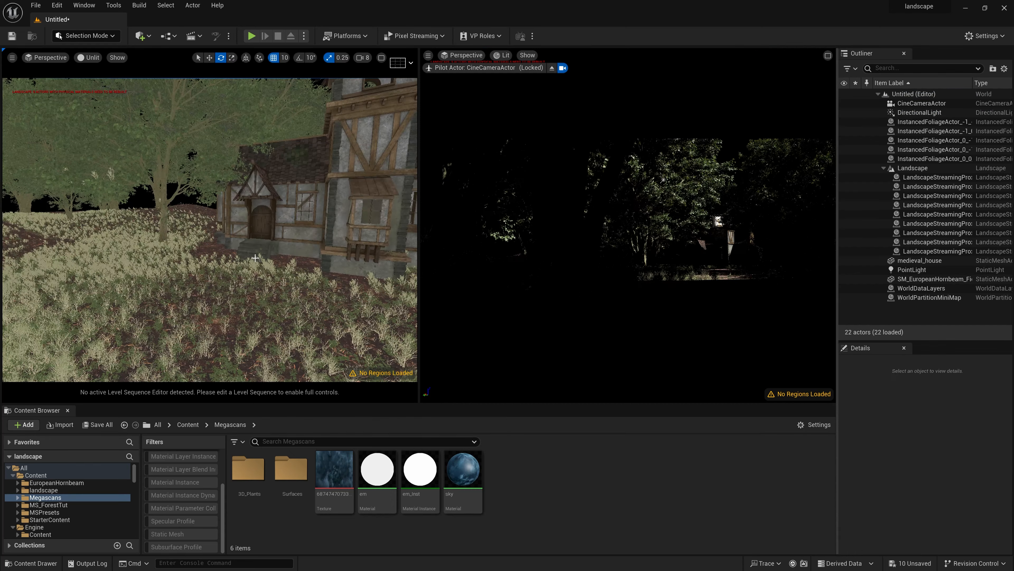
pyautogui.moveTo(209, 230); pyautogui.dragTo(206, 218, button='right')
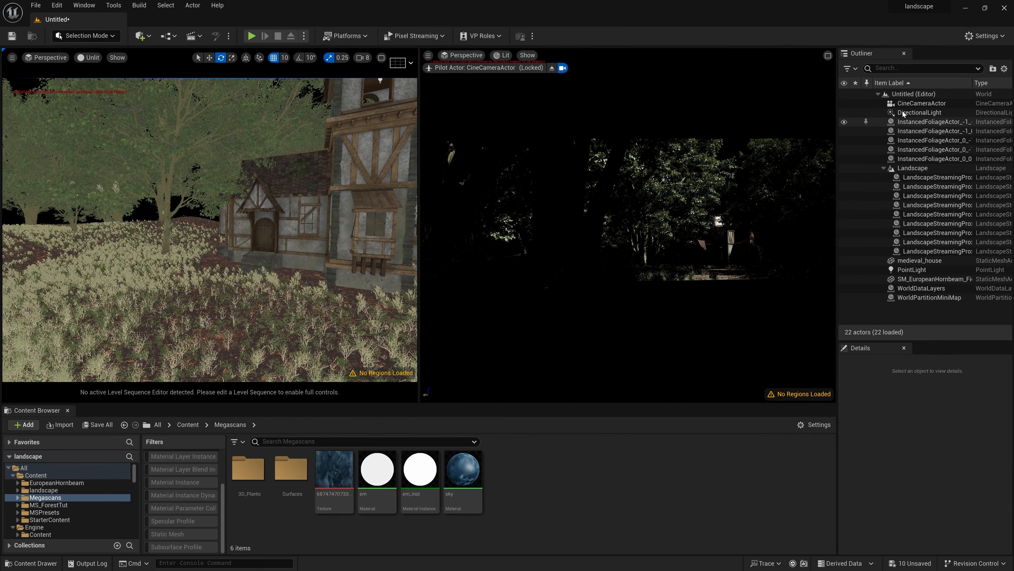
# Duplicate the tower point light and move the copy down in front of the house's entrance
pyautogui.click(913, 270)
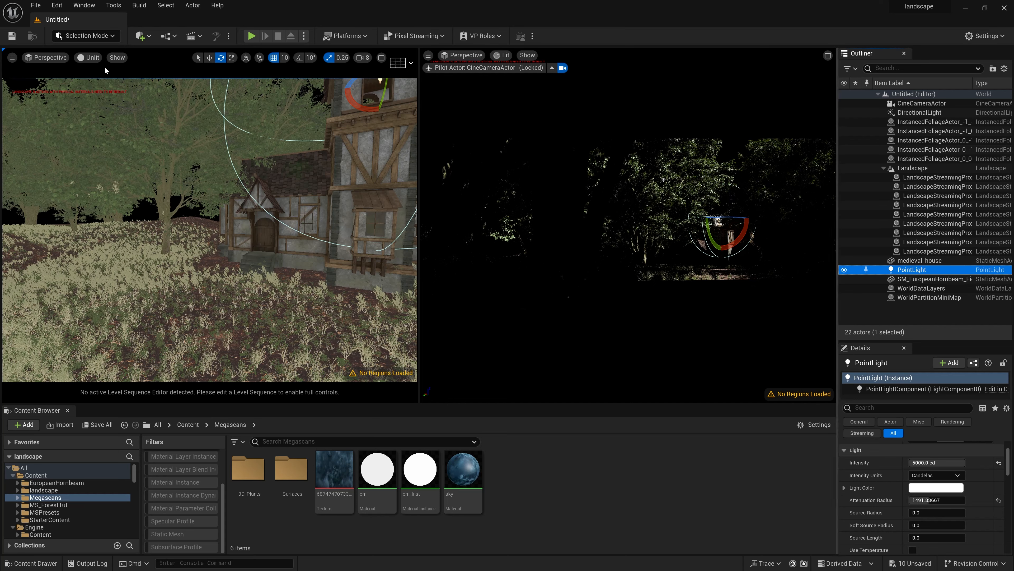
pyautogui.press('r')
pyautogui.press('f')
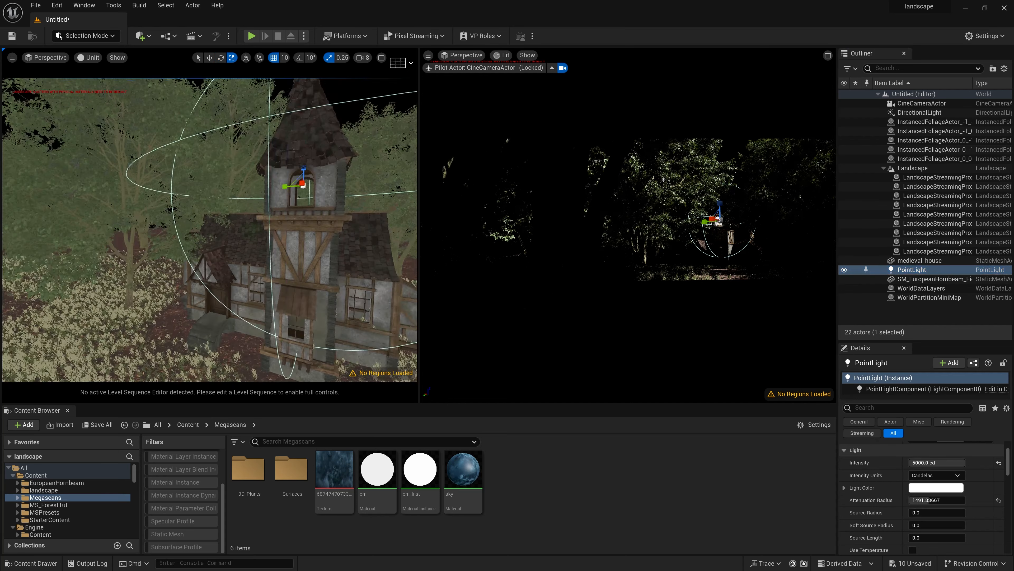
pyautogui.keyDown('alt'); pyautogui.moveTo(303, 171); pyautogui.dragTo(200, 290); pyautogui.keyUp('alt')
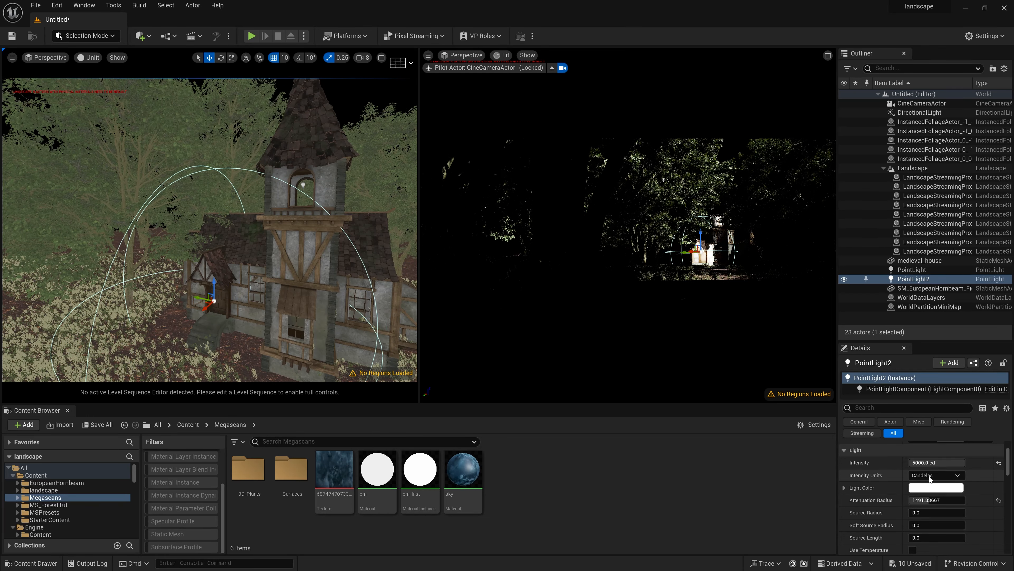
# Set the entrance light's intensity to 1000 cd, switch its units to Lumens, and reduce the attenuation radius to about 1019
pyautogui.click(936, 462)
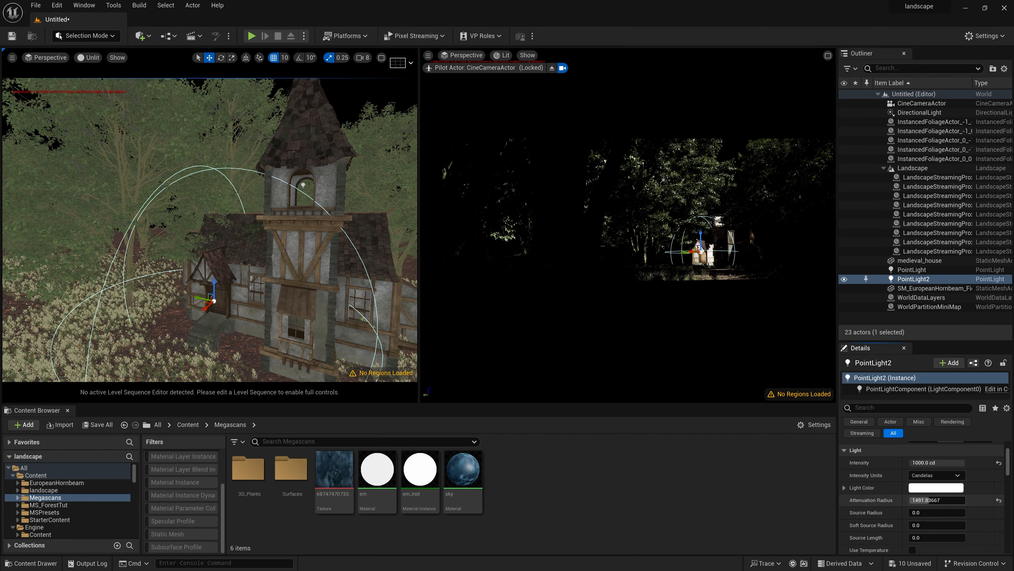
pyautogui.moveTo(939, 500)
pyautogui.mouseDown()
pyautogui.moveTo(922, 500)
pyautogui.moveTo(933, 501)
pyautogui.mouseUp()
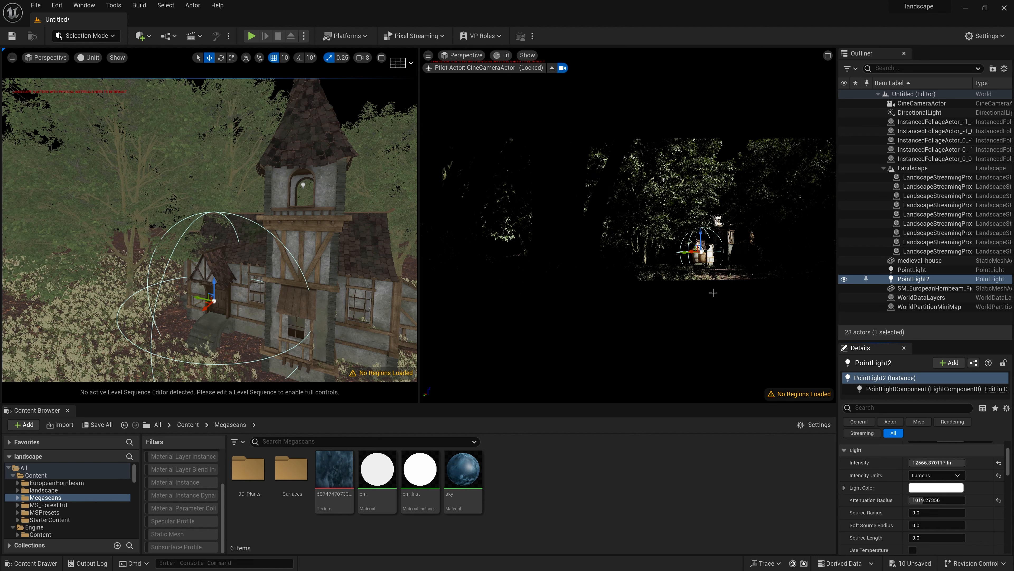
pyautogui.click(685, 250)
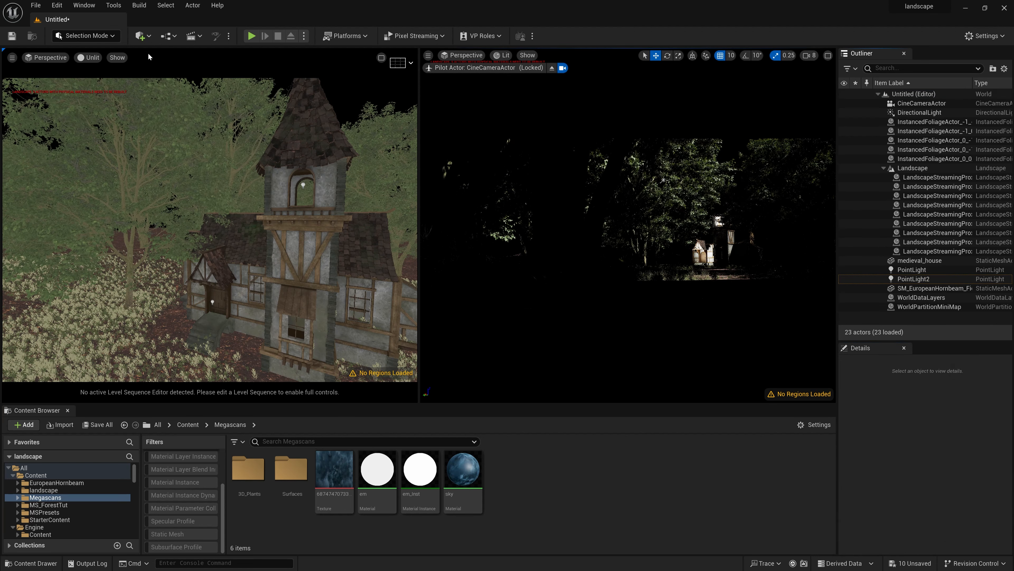
# Add an Exponential Height Fog to the scene and enlarge the cine camera's viewport
pyautogui.click(140, 36)
pyautogui.moveTo(177, 173)
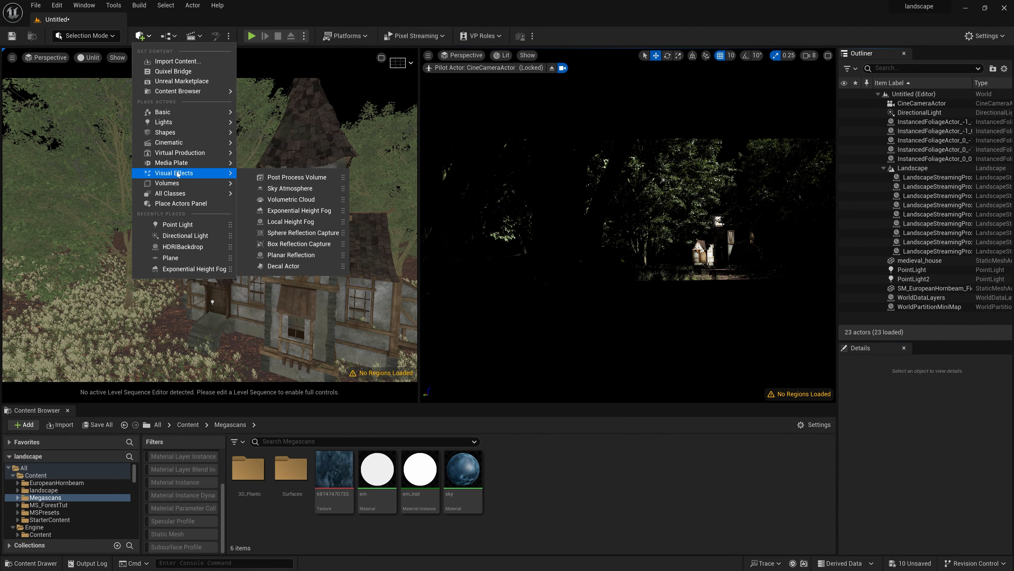
pyautogui.click(316, 212)
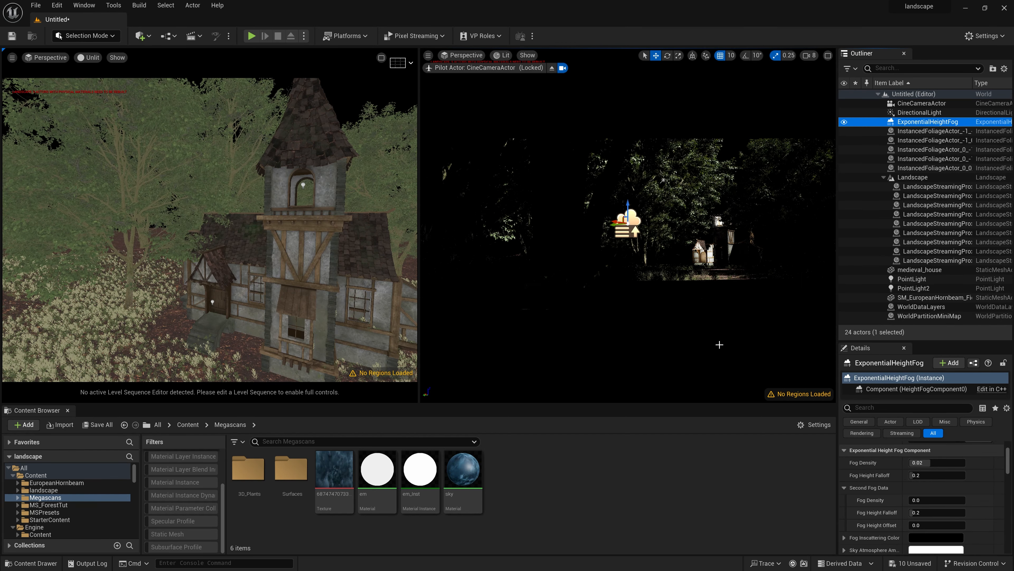
pyautogui.moveTo(419, 276); pyautogui.dragTo(247, 274)
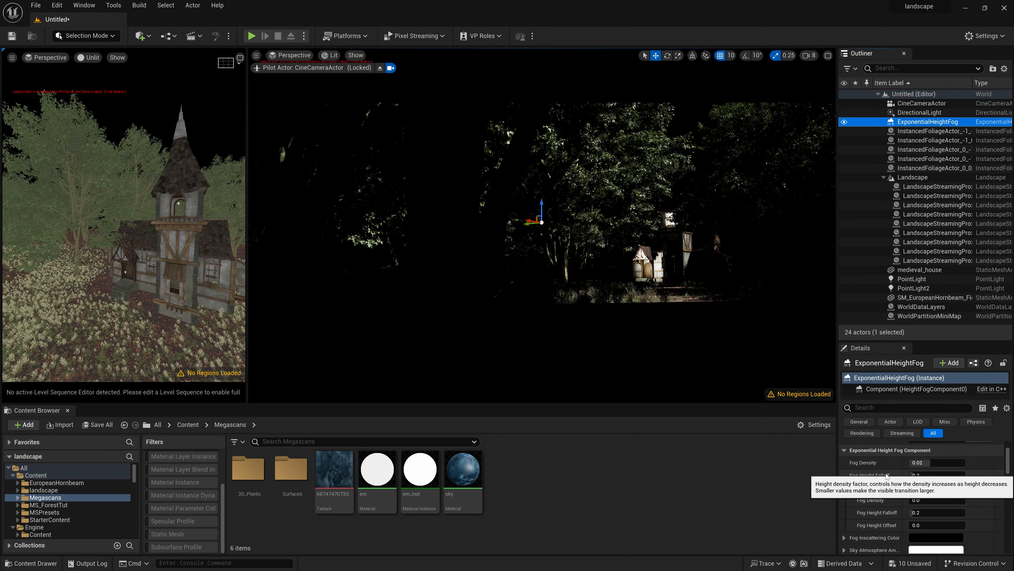
# Try a fog density of 1, and settle on 0.1 for the height fog
pyautogui.click(929, 463)
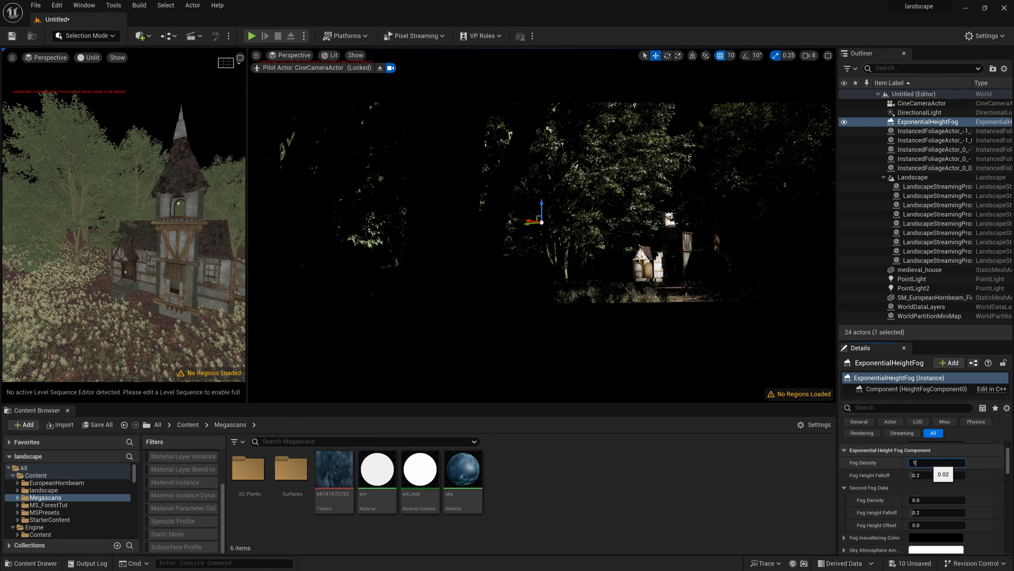
pyautogui.write('1')
pyautogui.press('Return')
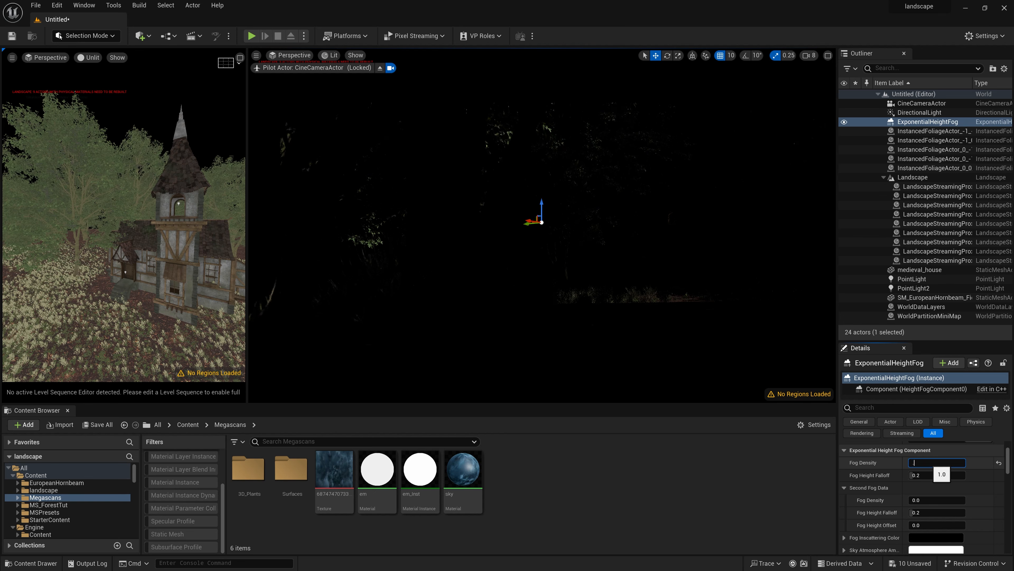
pyautogui.write('.1')
pyautogui.press('Return')
# Turn on Volumetric Fog for the height fog and bring its remaining volumetric settings into view
pyautogui.scroll(-9, 888, 524)
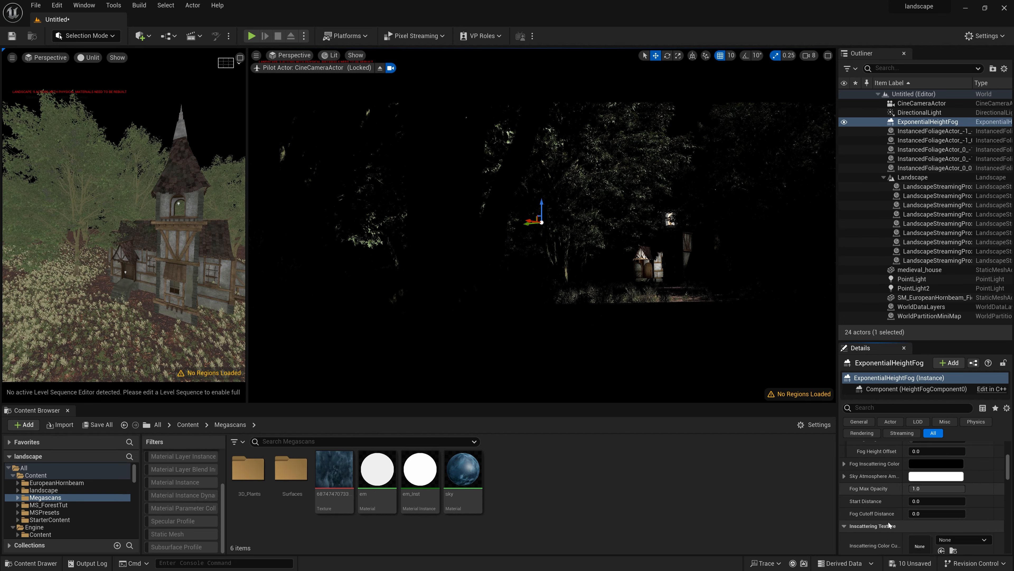
pyautogui.scroll(-4, 887, 522)
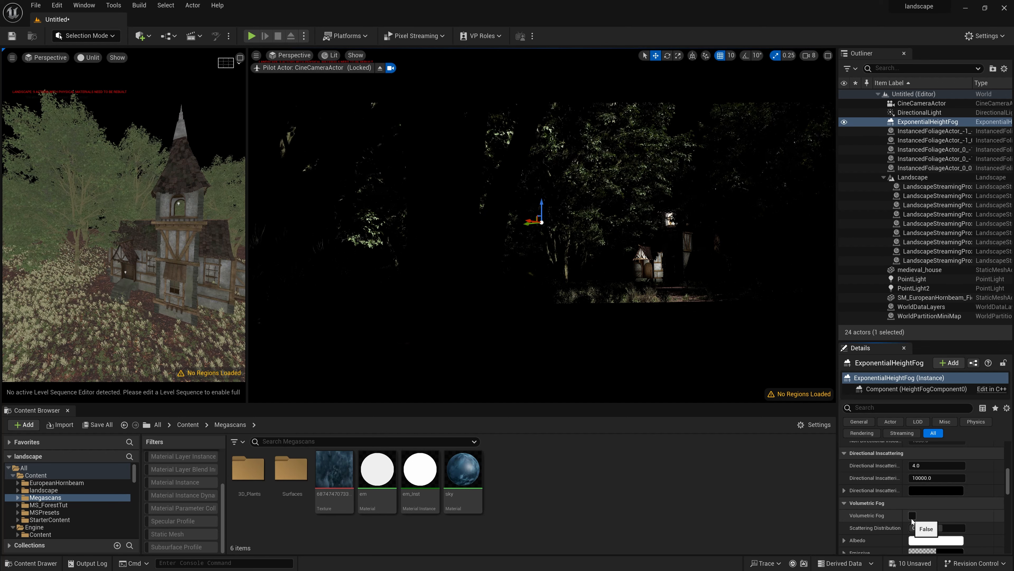
pyautogui.click(913, 515)
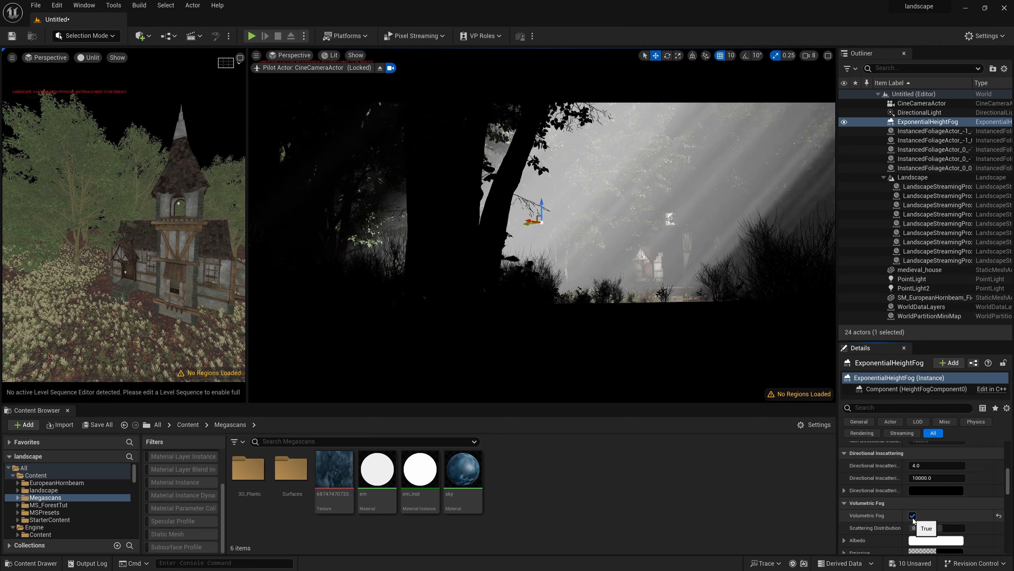
pyautogui.scroll(-2, 909, 521)
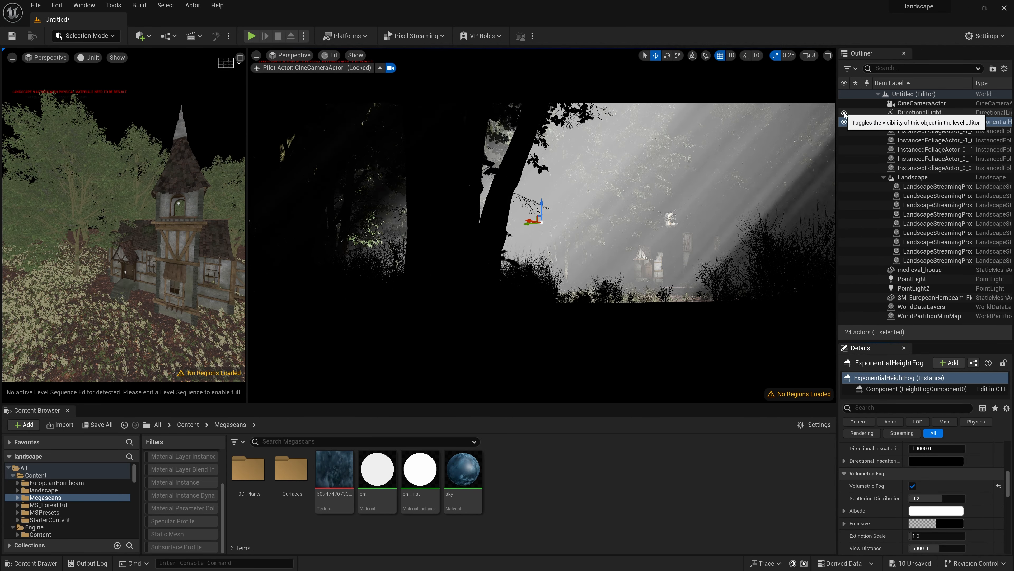
# Hide the directional light and set the volumetric fog's emissive color to a dark steel blue, hex sRGB 364C5EFF
pyautogui.click(844, 112)
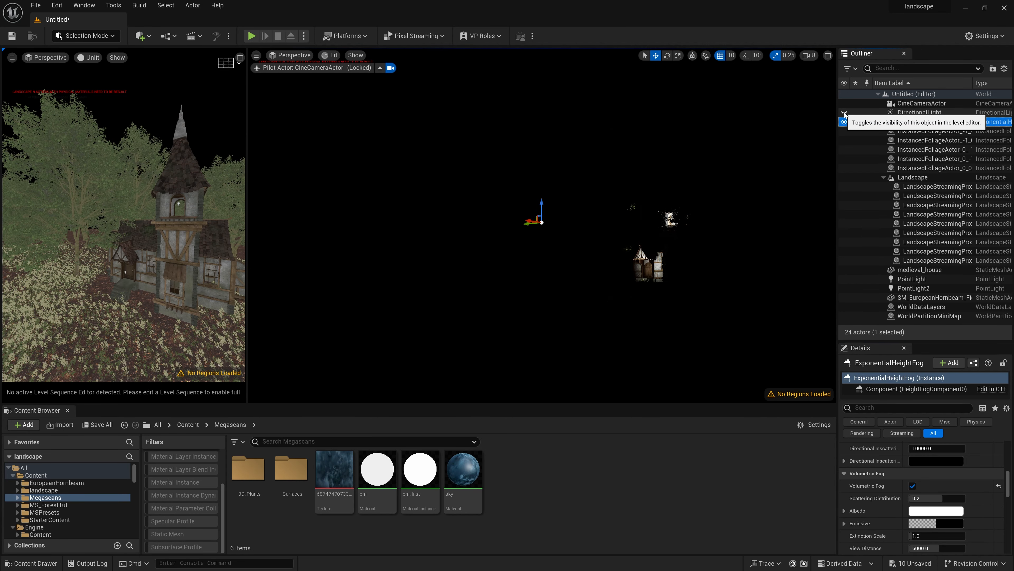
pyautogui.click(919, 525)
pyautogui.moveTo(849, 412); pyautogui.dragTo(858, 354)
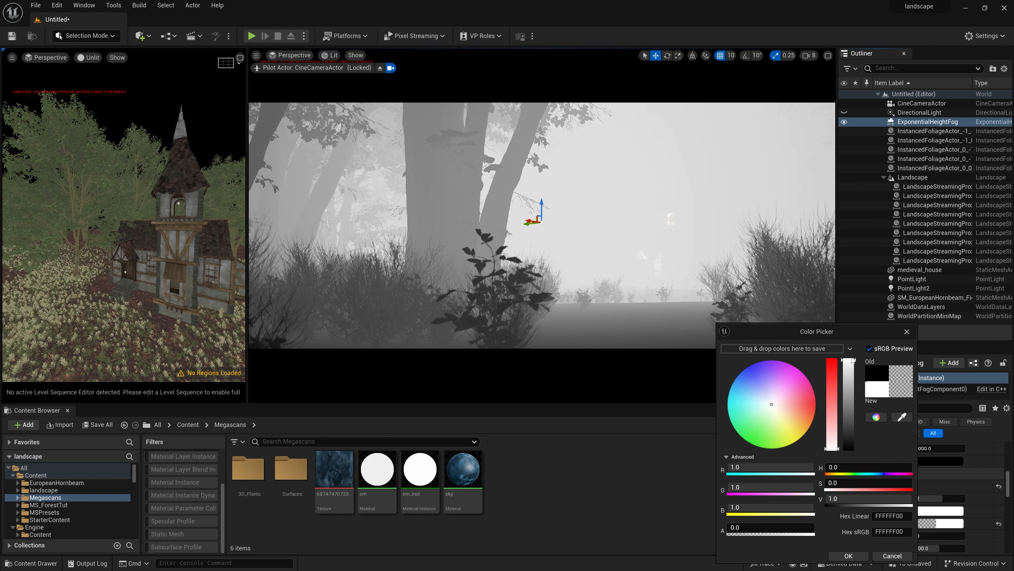
pyautogui.moveTo(764, 392); pyautogui.dragTo(764, 390)
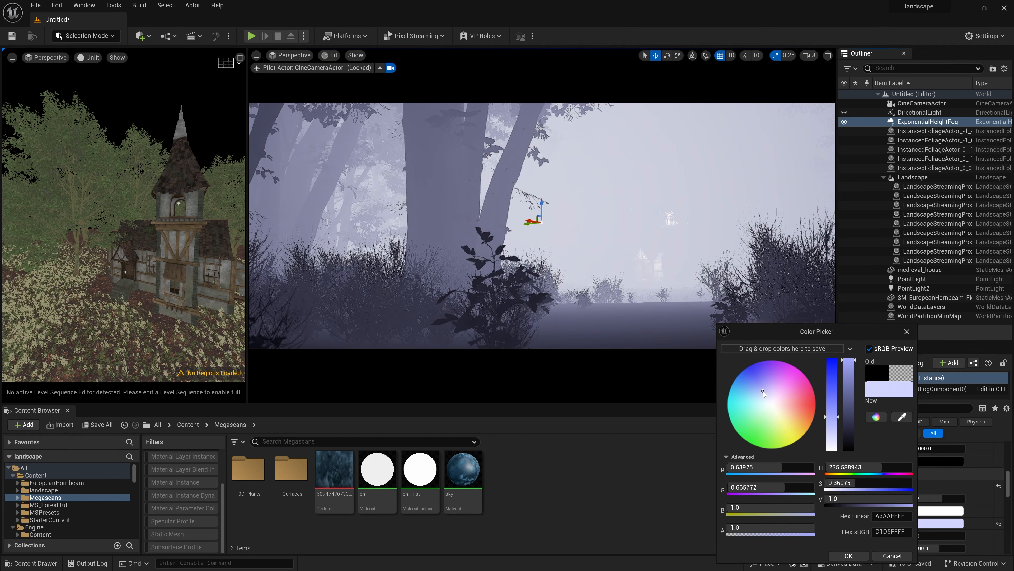
pyautogui.moveTo(845, 379)
pyautogui.mouseDown()
pyautogui.moveTo(846, 431)
pyautogui.moveTo(836, 377)
pyautogui.mouseUp()
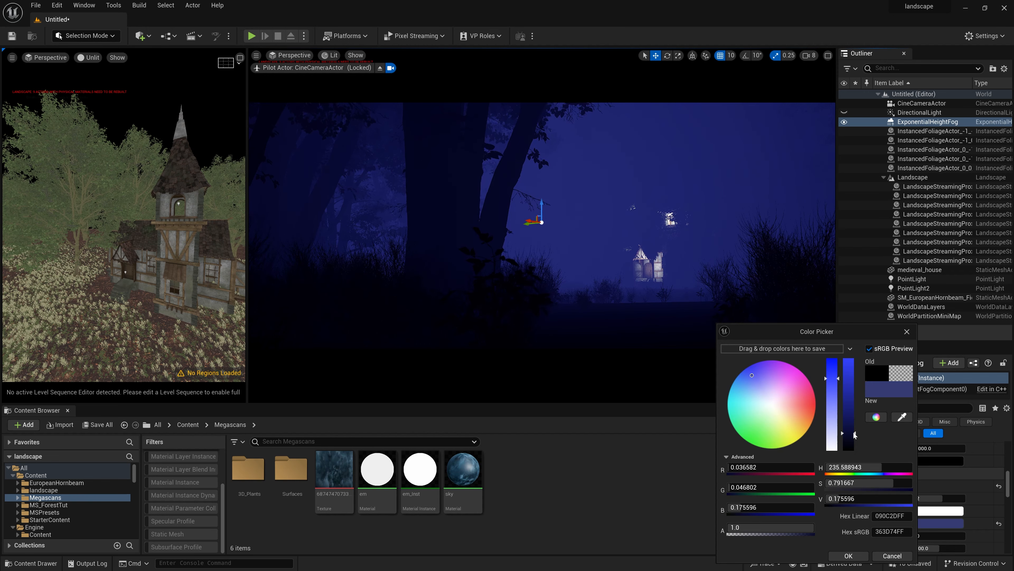
pyautogui.click(851, 437)
pyautogui.moveTo(852, 437); pyautogui.dragTo(852, 440)
pyautogui.click(834, 394)
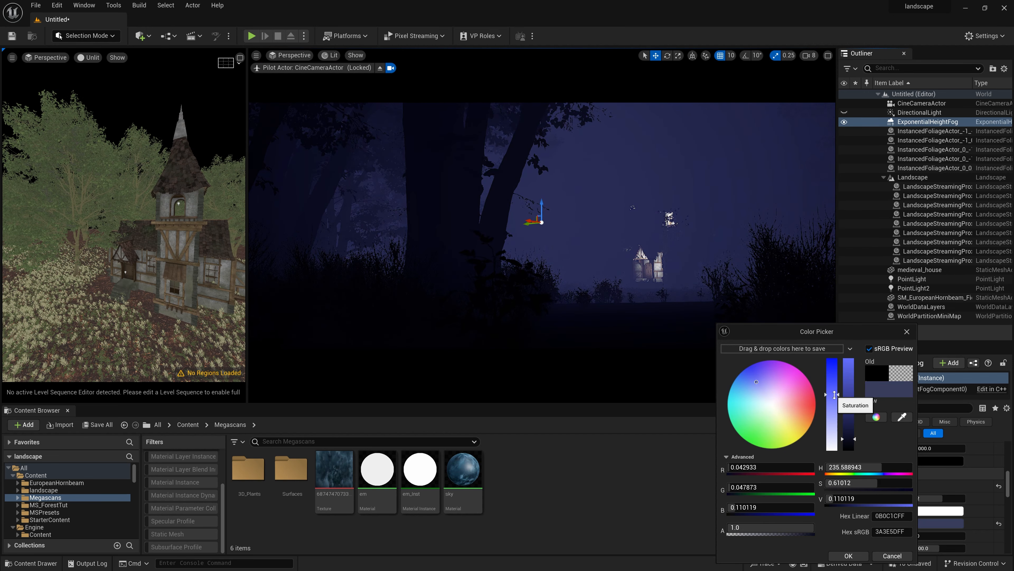
pyautogui.moveTo(835, 399); pyautogui.dragTo(835, 393)
pyautogui.click(845, 438)
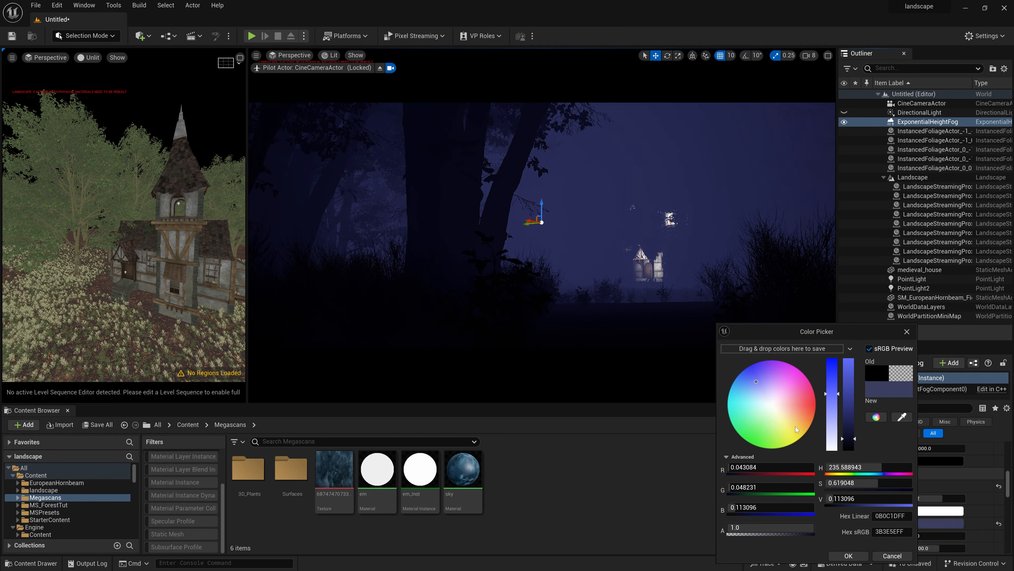
pyautogui.moveTo(752, 381); pyautogui.dragTo(747, 389)
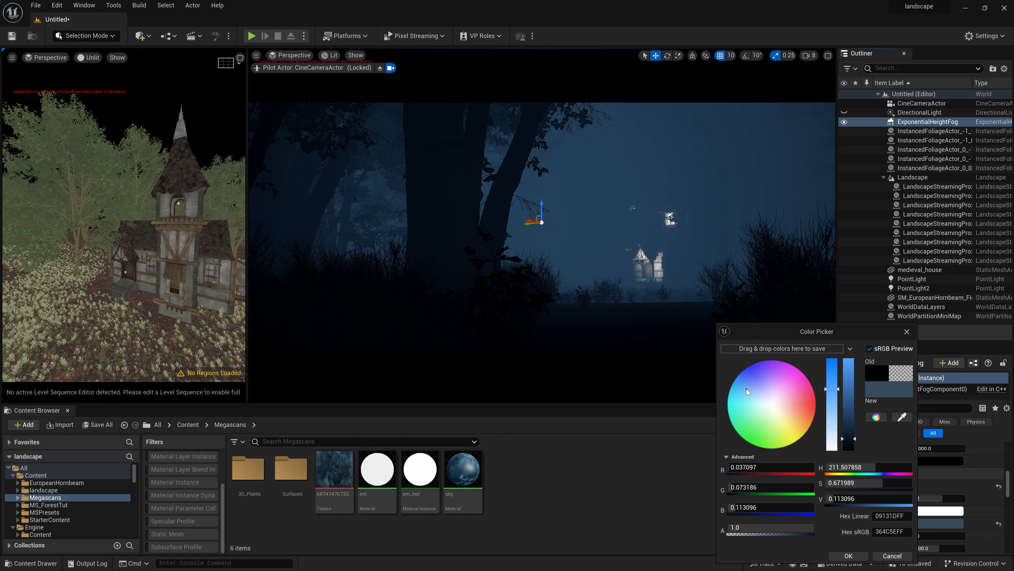
pyautogui.click(857, 557)
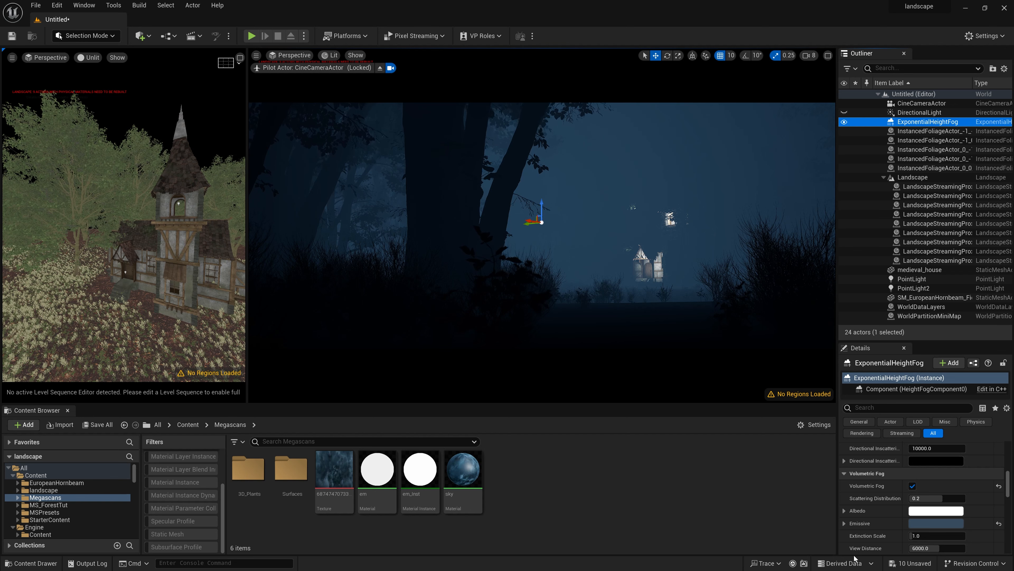
# Make the directional light visible again and select it
pyautogui.click(844, 113)
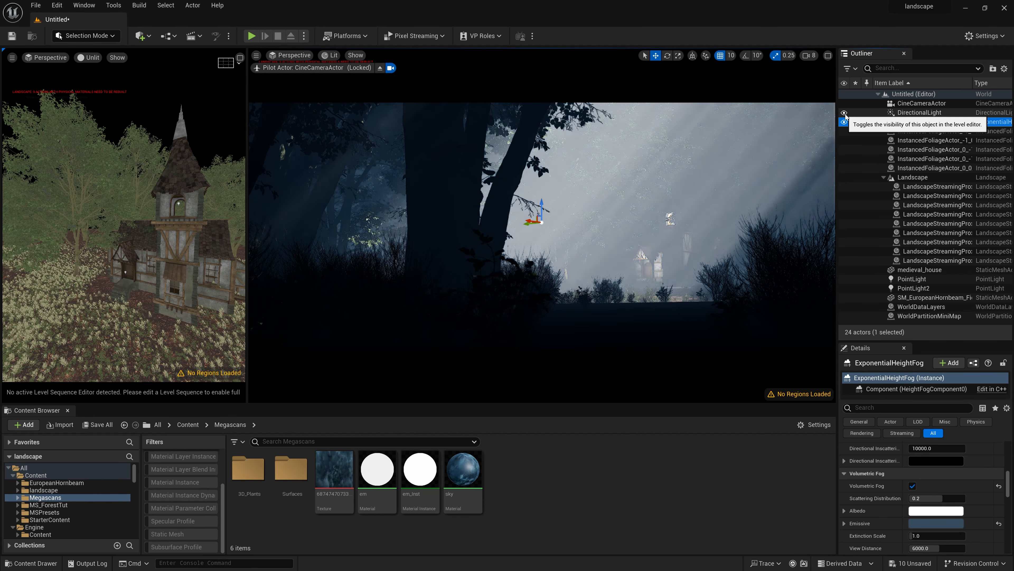
pyautogui.click(933, 113)
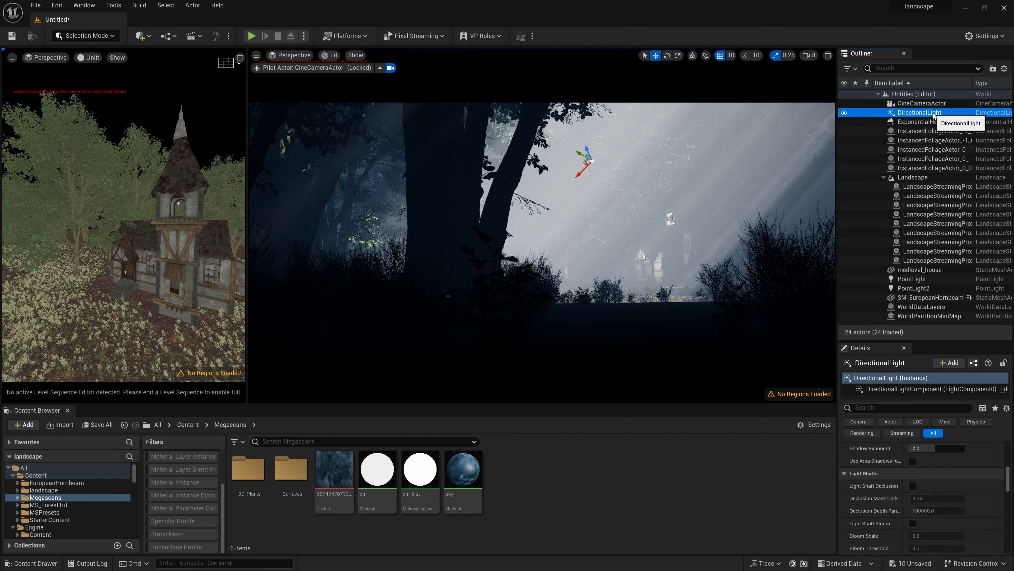
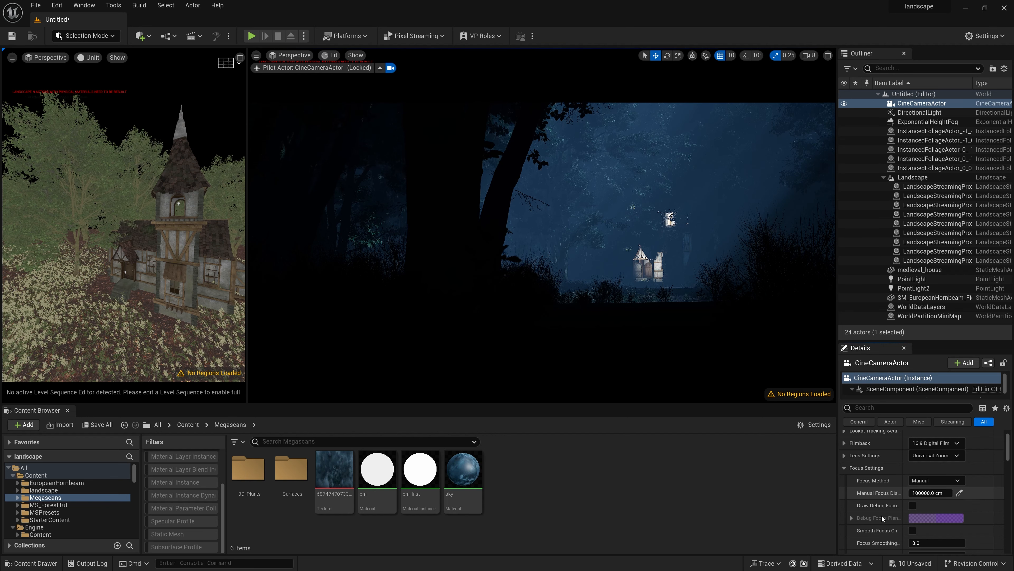
# Set the cine camera's manual focus distance to about 13235 cm with the debug focus plane as a guide, and its aperture to 1.2
pyautogui.click(912, 507)
pyautogui.moveTo(930, 495); pyautogui.dragTo(904, 495)
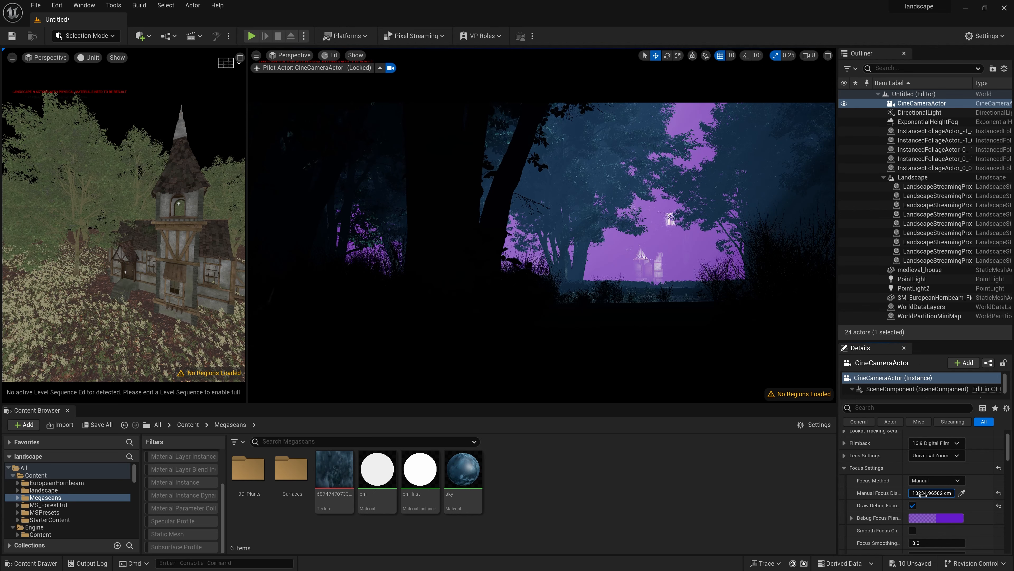
pyautogui.click(912, 505)
pyautogui.scroll(-3, 882, 508)
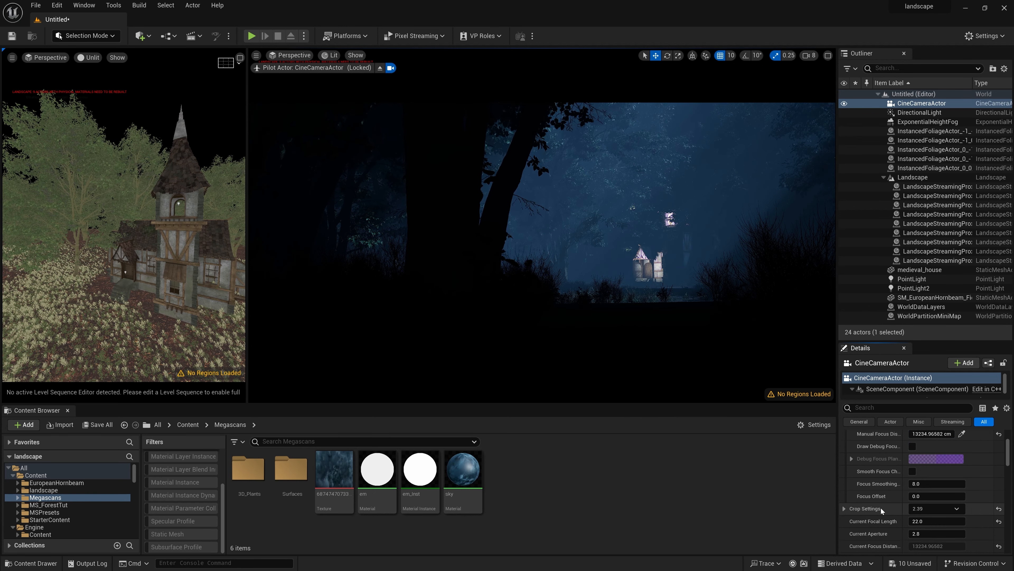
pyautogui.moveTo(925, 534); pyautogui.dragTo(915, 534)
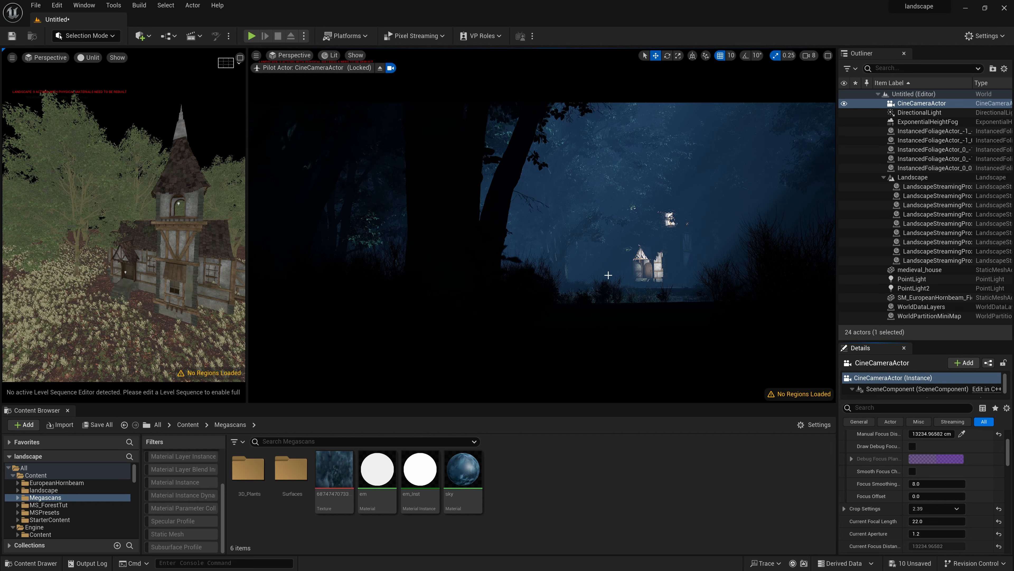
# Try a manual focus distance of about 528 cm, and refocus on the house at about 15860 cm using the debug focus plane
pyautogui.moveTo(925, 435); pyautogui.dragTo(906, 434)
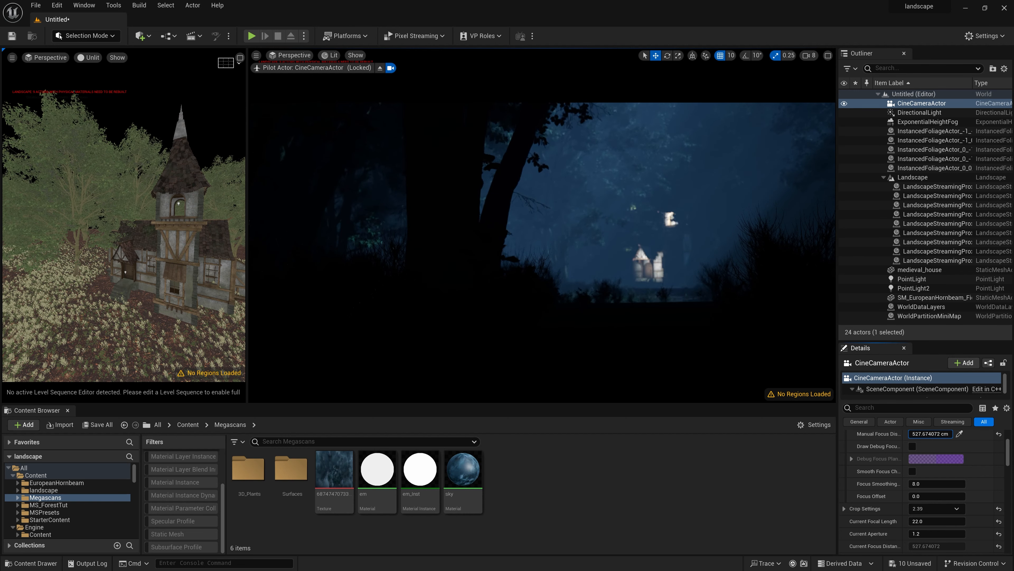
pyautogui.moveTo(919, 435)
pyautogui.mouseDown()
pyautogui.moveTo(935, 434)
pyautogui.moveTo(924, 434)
pyautogui.mouseUp()
pyautogui.click(912, 446)
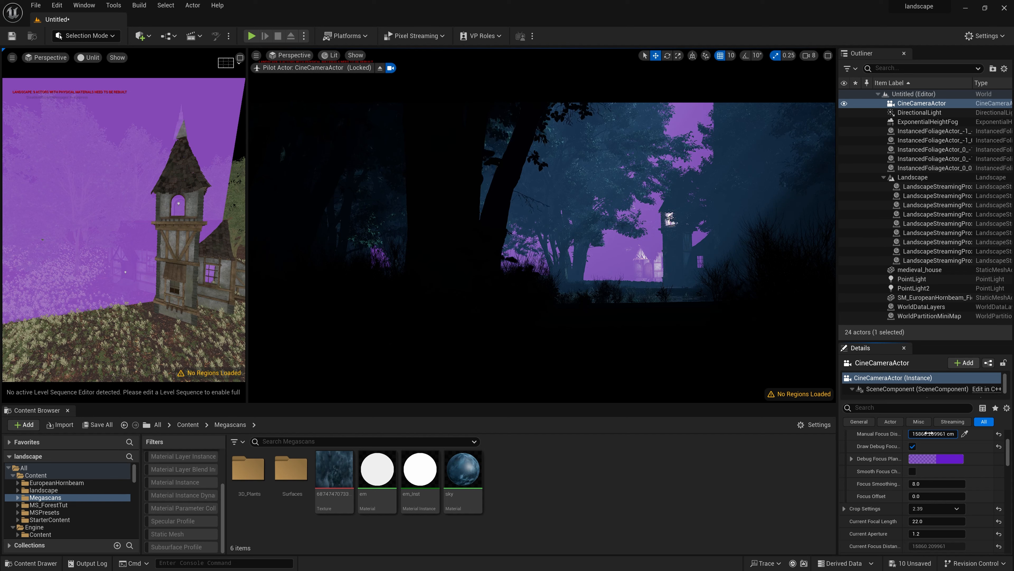
pyautogui.click(913, 447)
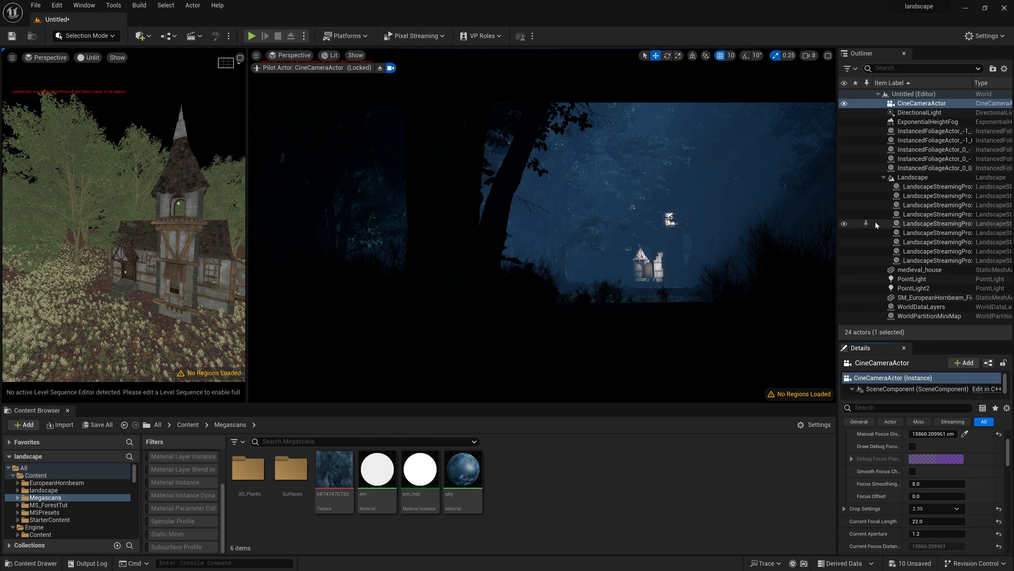
# Try a fog density of 0.2 in the height fog's Second Fog Data, and reset it to its default
pyautogui.click(927, 122)
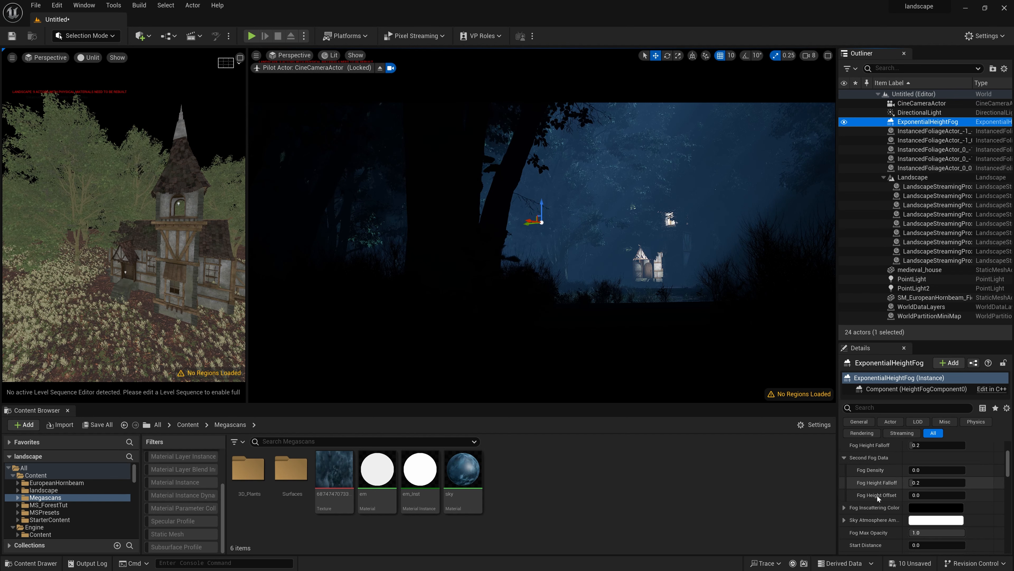
pyautogui.click(919, 474)
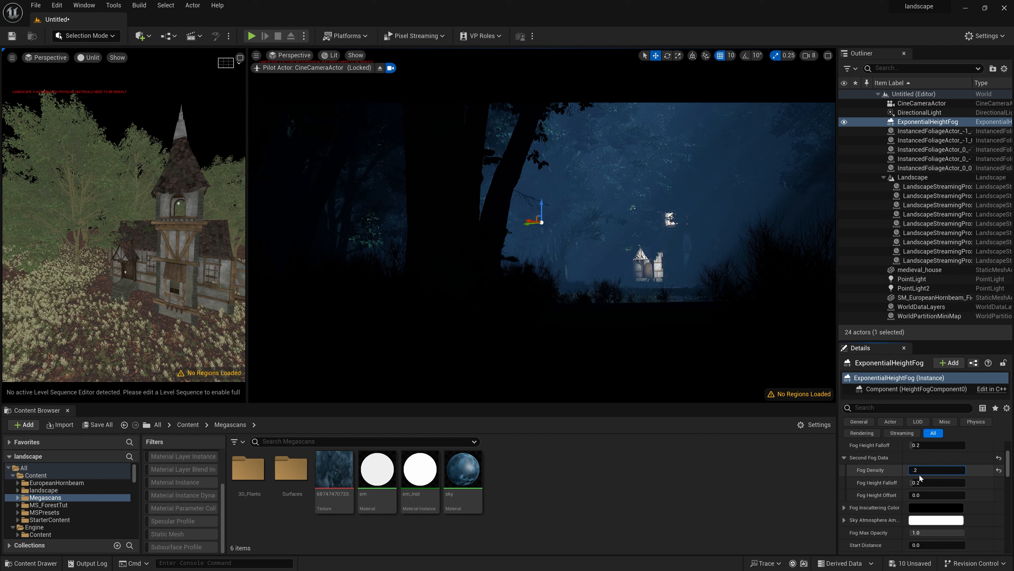
pyautogui.press('Return')
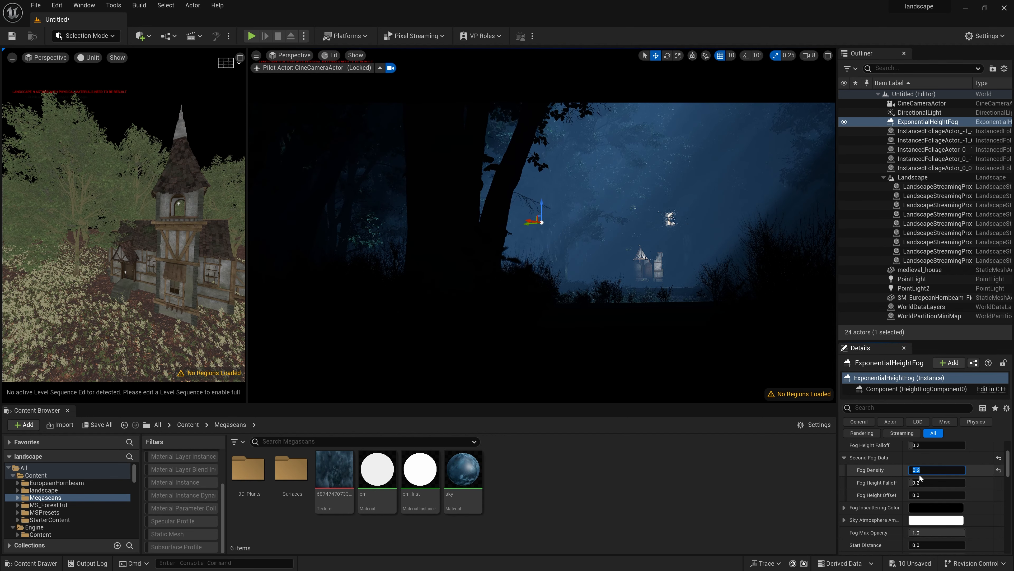
pyautogui.click(999, 470)
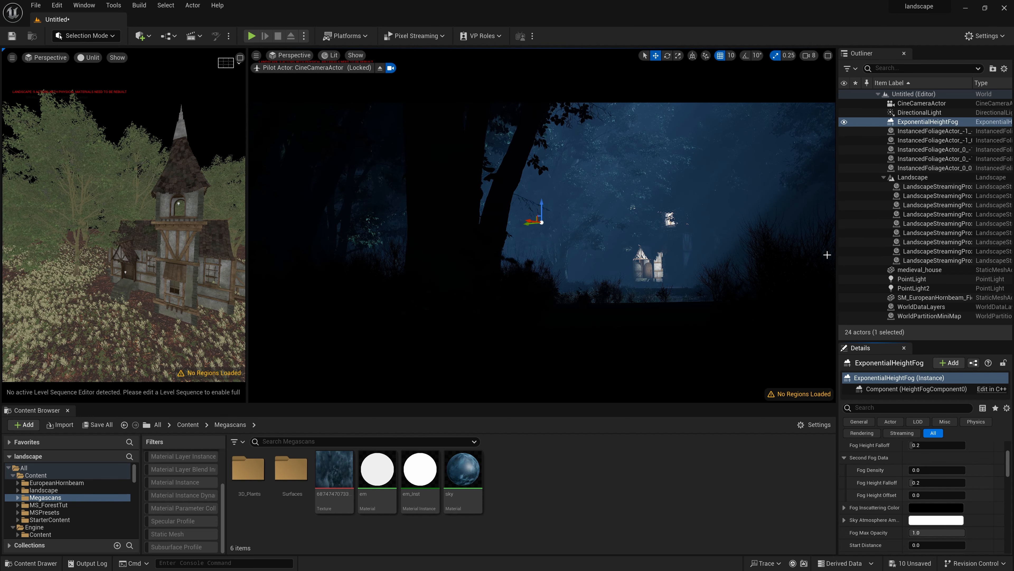
# Rotate the directional light to change the angle at which its rays enter the forest
pyautogui.click(587, 165)
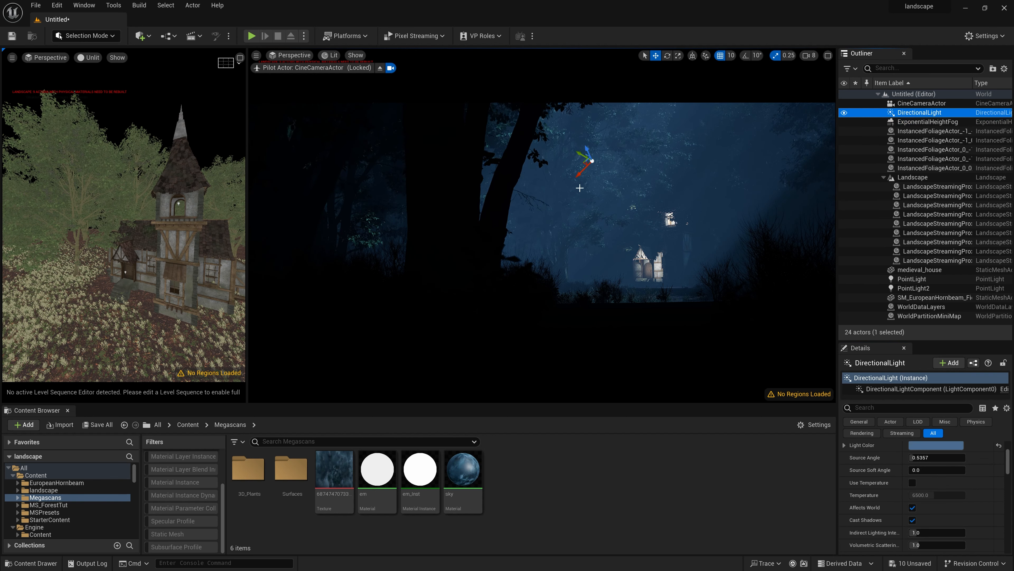
pyautogui.press('e')
pyautogui.moveTo(587, 185); pyautogui.dragTo(566, 179)
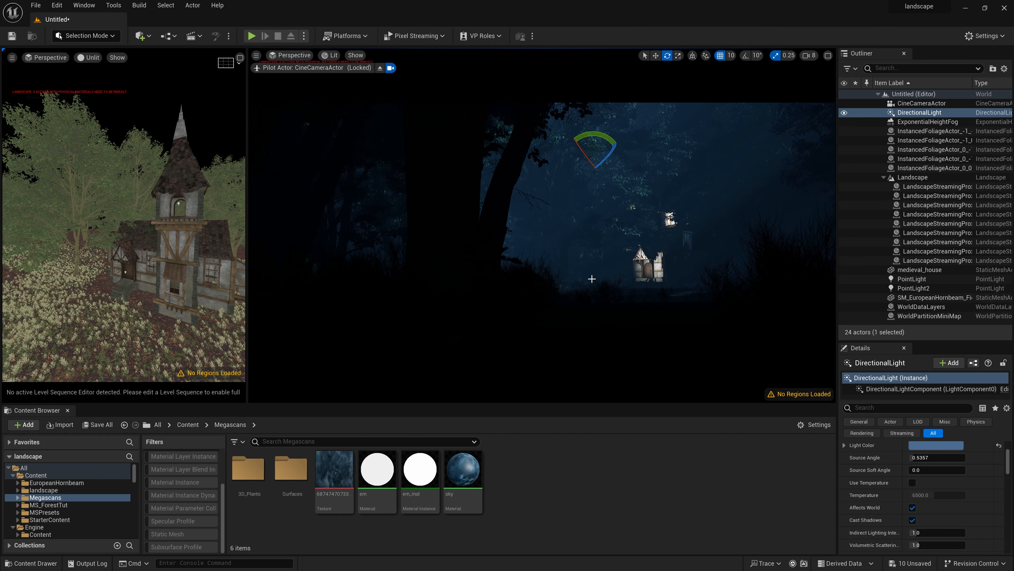
# Enlarge the unlit perspective viewport and add a Plane shape above the forest
pyautogui.moveTo(247, 199); pyautogui.dragTo(567, 198)
pyautogui.press('s')
pyautogui.moveTo(324, 203); pyautogui.dragTo(323, 148, button='right')
pyautogui.moveTo(252, 189); pyautogui.dragTo(264, 224, button='right')
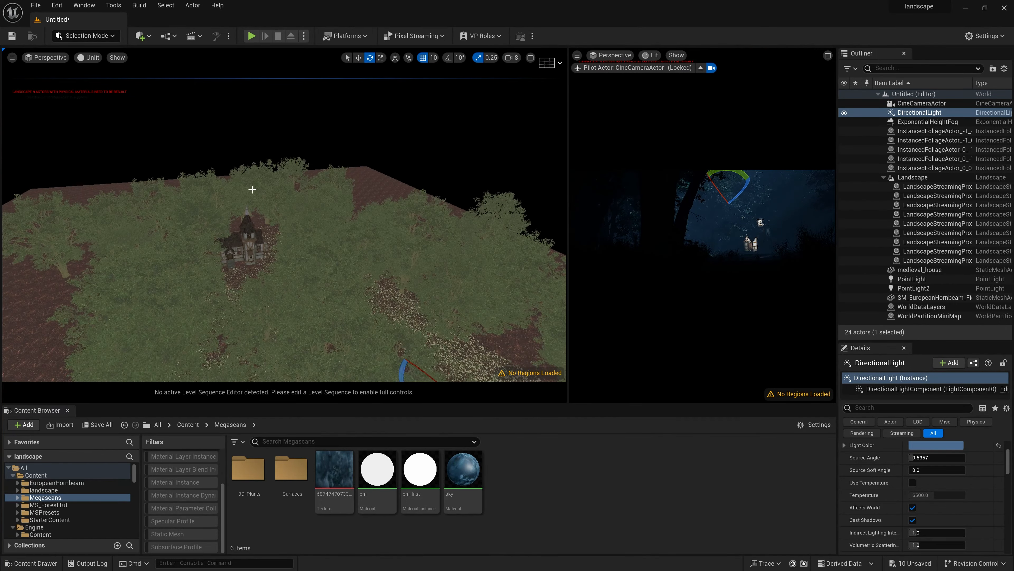
pyautogui.click(142, 36)
pyautogui.moveTo(180, 112)
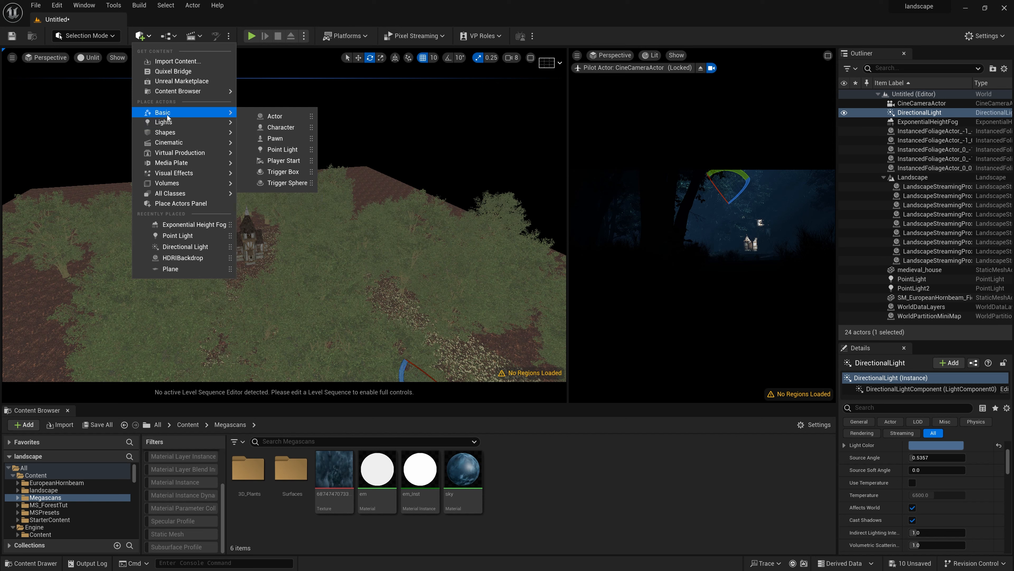
pyautogui.moveTo(188, 132)
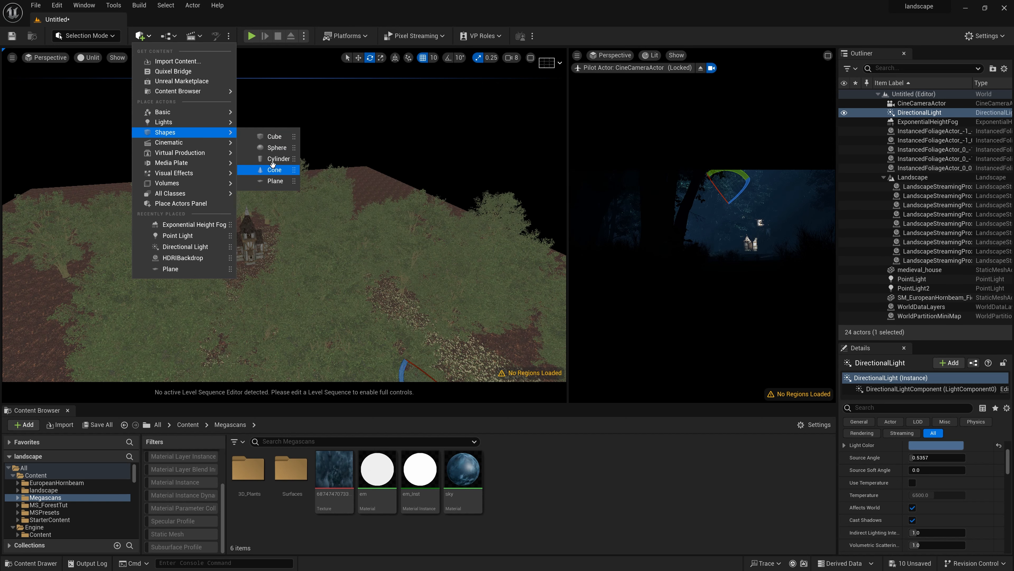
pyautogui.click(275, 181)
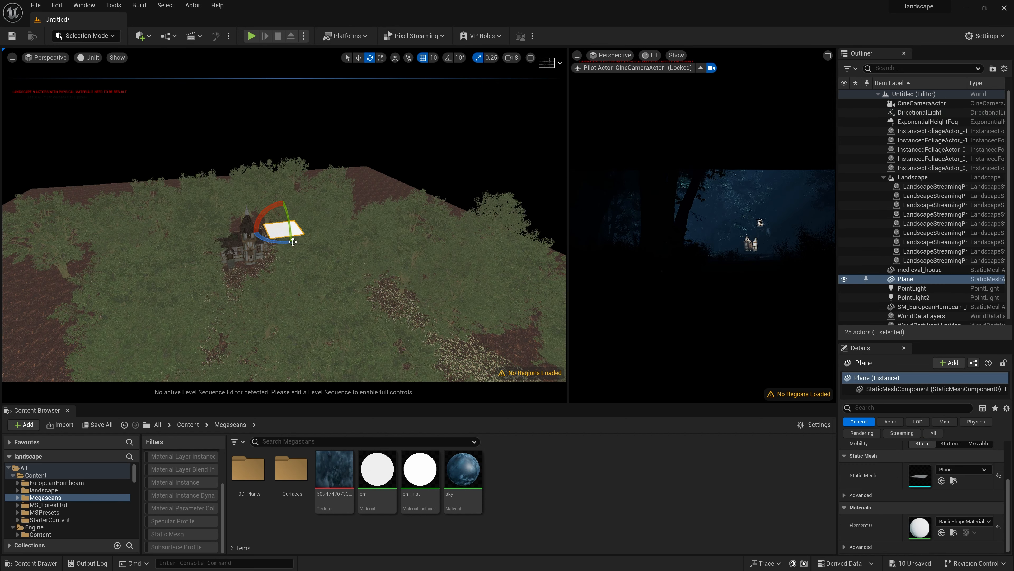
# Scale the plane uniformly, trying 60 and 40 and settling on 20
pyautogui.scroll(2, 884, 443)
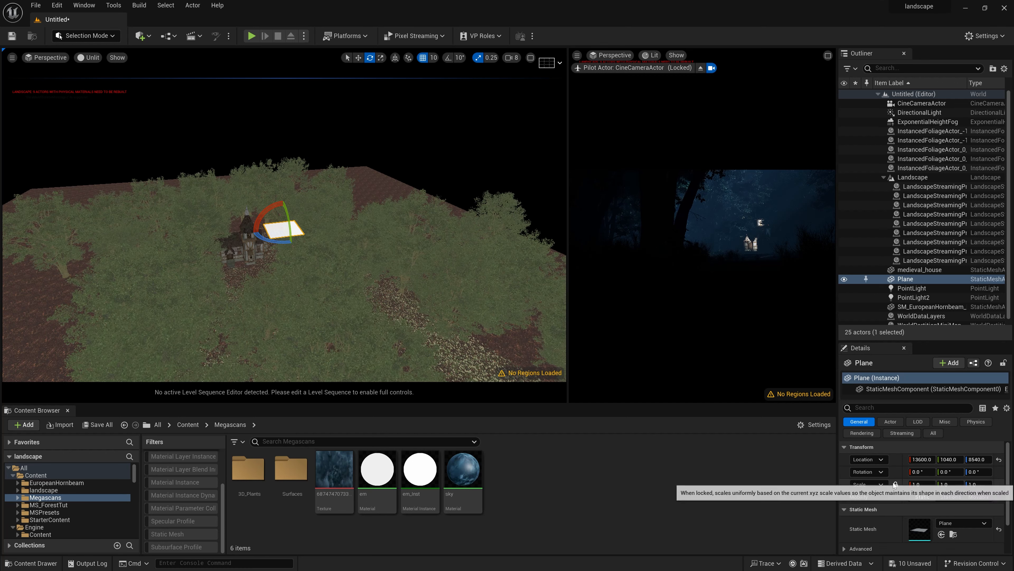
pyautogui.click(919, 484)
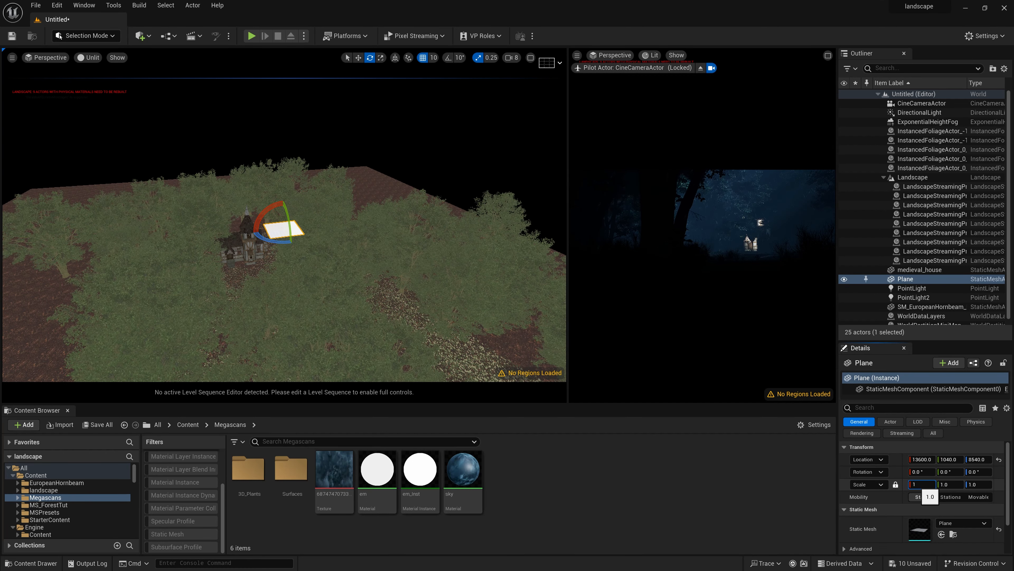
pyautogui.press('Return')
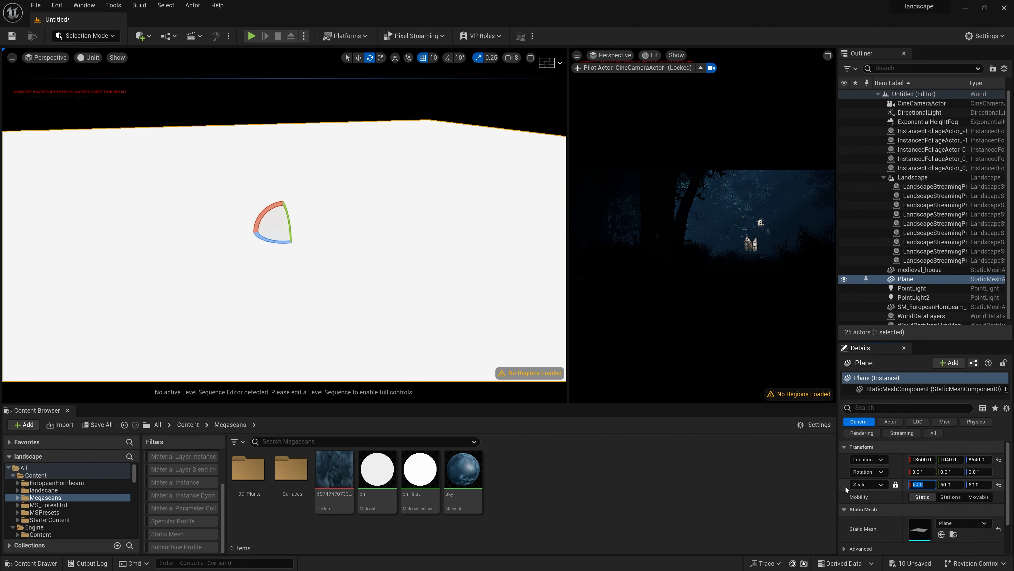
pyautogui.write('40')
pyautogui.press('Return')
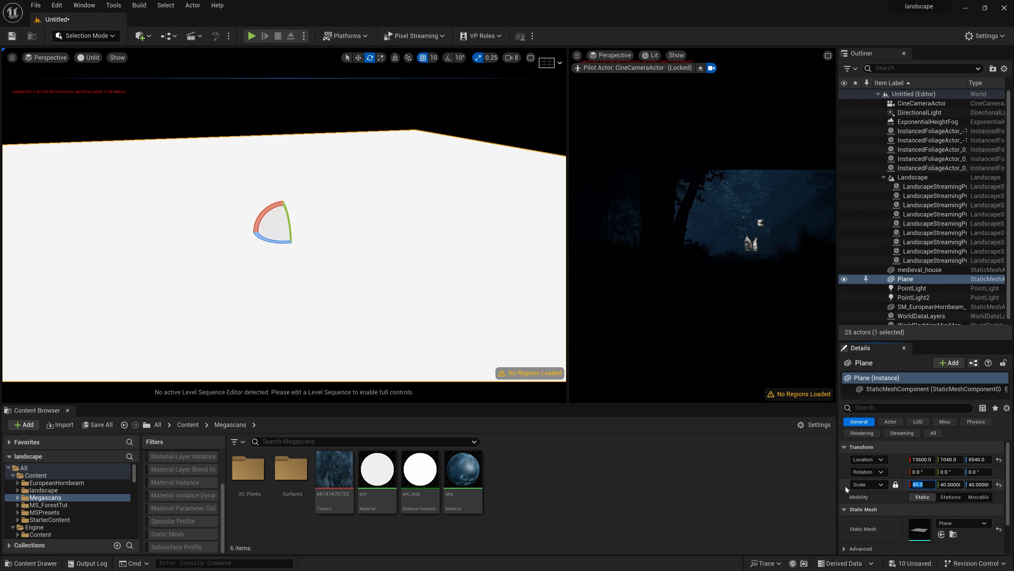
pyautogui.write('20')
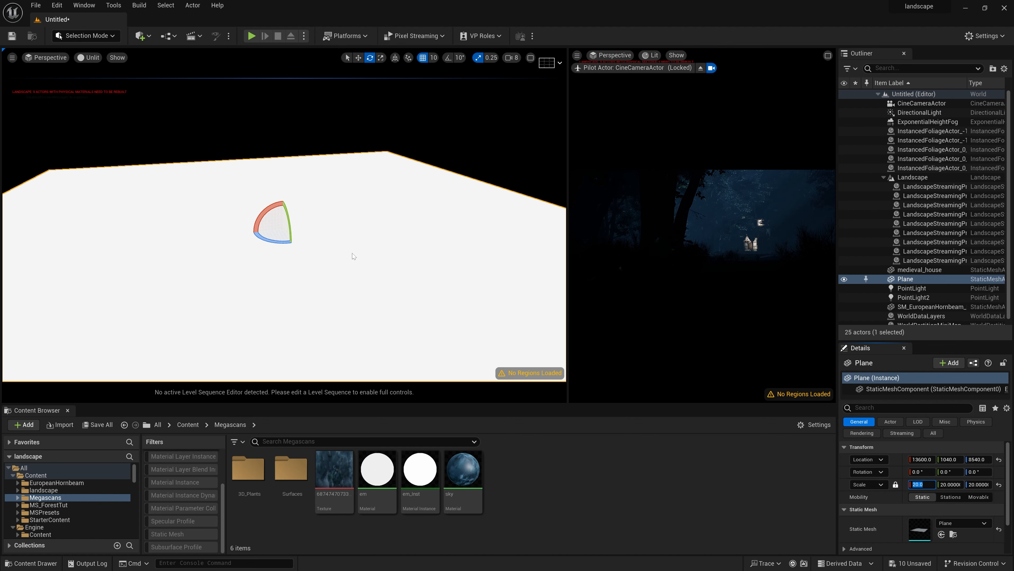
pyautogui.press('Return')
# Move the plane over the trees near the house, to about X 5720, Y 1040, Z 5170
pyautogui.press('s')
pyautogui.moveTo(303, 250); pyautogui.dragTo(356, 240, button='right')
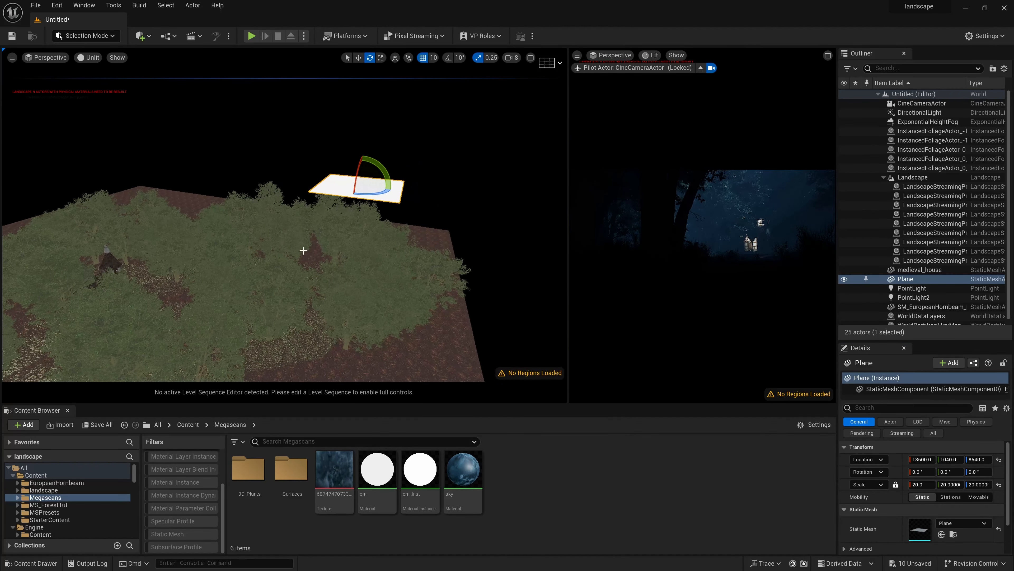
pyautogui.press('w')
pyautogui.press('e')
pyautogui.press('r')
pyautogui.press('w')
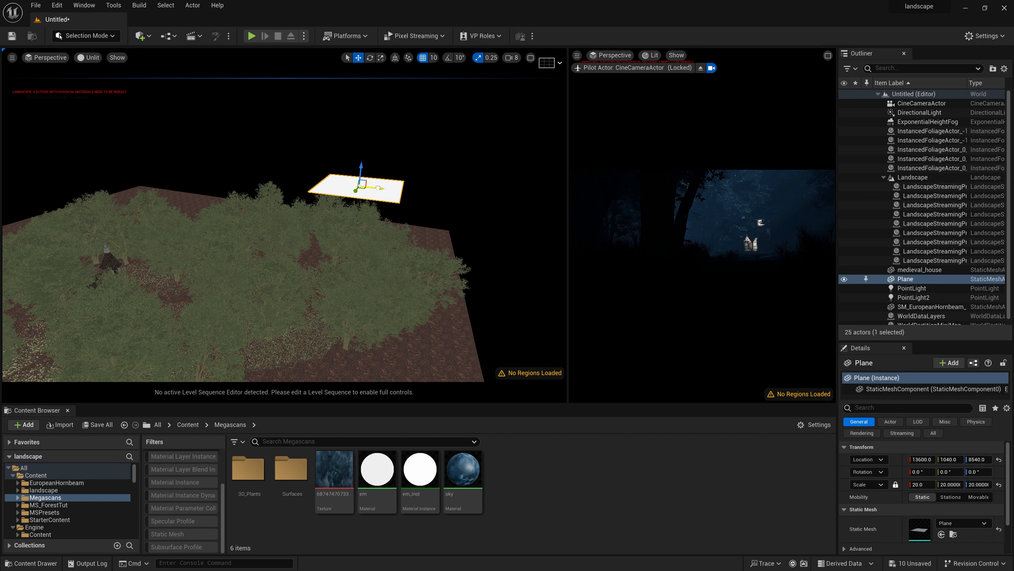
pyautogui.moveTo(378, 188); pyautogui.dragTo(147, 221)
pyautogui.press('f')
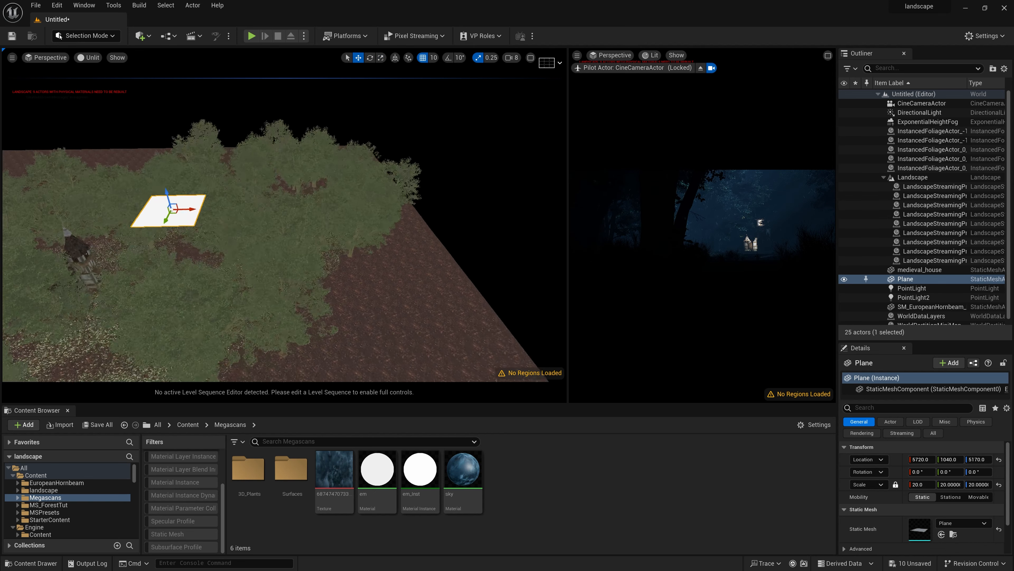
# Move the plane to about X 1690, Y -2160, Z 5170 and rotate it to about 152° around X
pyautogui.moveTo(287, 201); pyautogui.dragTo(178, 212)
pyautogui.moveTo(178, 212); pyautogui.dragTo(125, 160, button='right')
pyautogui.moveTo(119, 146); pyautogui.dragTo(232, 88)
pyautogui.press('e')
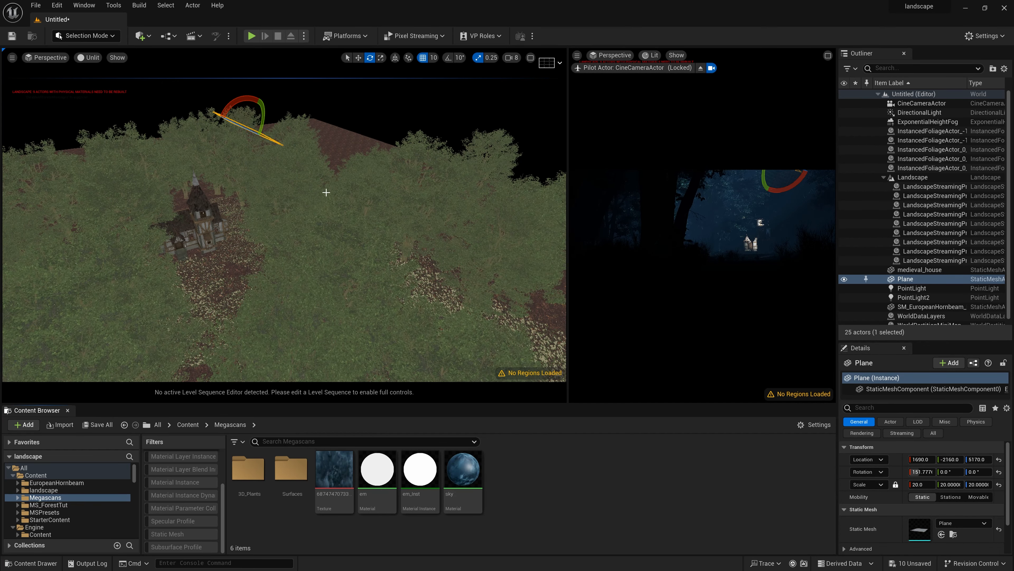
pyautogui.moveTo(326, 193); pyautogui.dragTo(326, 170, button='right')
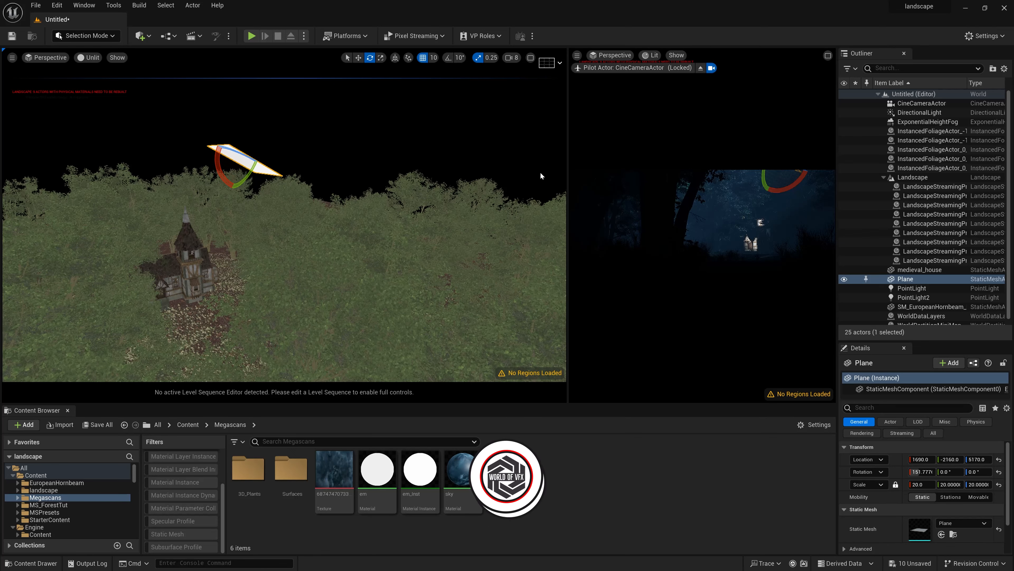
# Create a new material named emit in the Megascans folder
pyautogui.rightClick(542, 476)
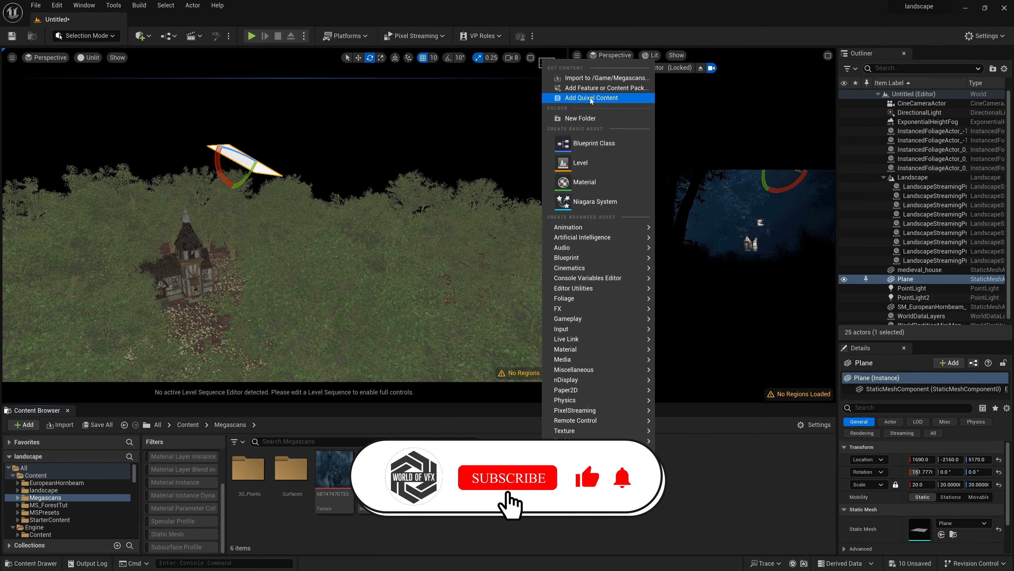
pyautogui.click(594, 183)
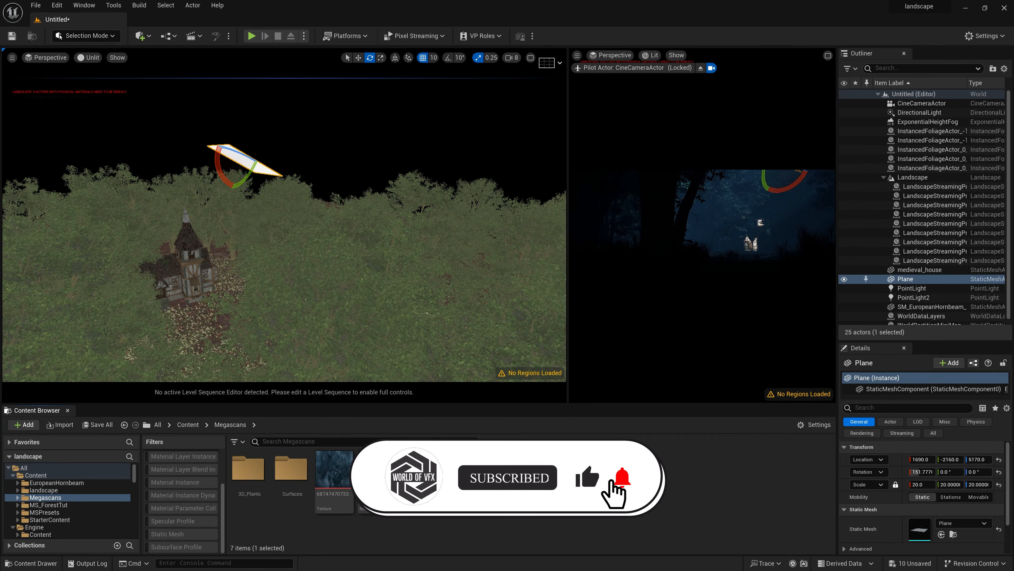
pyautogui.write('emit')
pyautogui.press('Return')
# Open the emit material and add a three-component colour constant and a scalar constant below it
pyautogui.doubleClick(377, 474)
pyautogui.click(373, 262)
pyautogui.click(408, 421)
pyautogui.moveTo(425, 425); pyautogui.dragTo(397, 407)
pyautogui.click(478, 386)
# Combine the colour and scalar constants with a MultiplyAdd node and connect its result to Emissive Color
pyautogui.moveTo(464, 281); pyautogui.dragTo(500, 316)
pyautogui.write('mul')
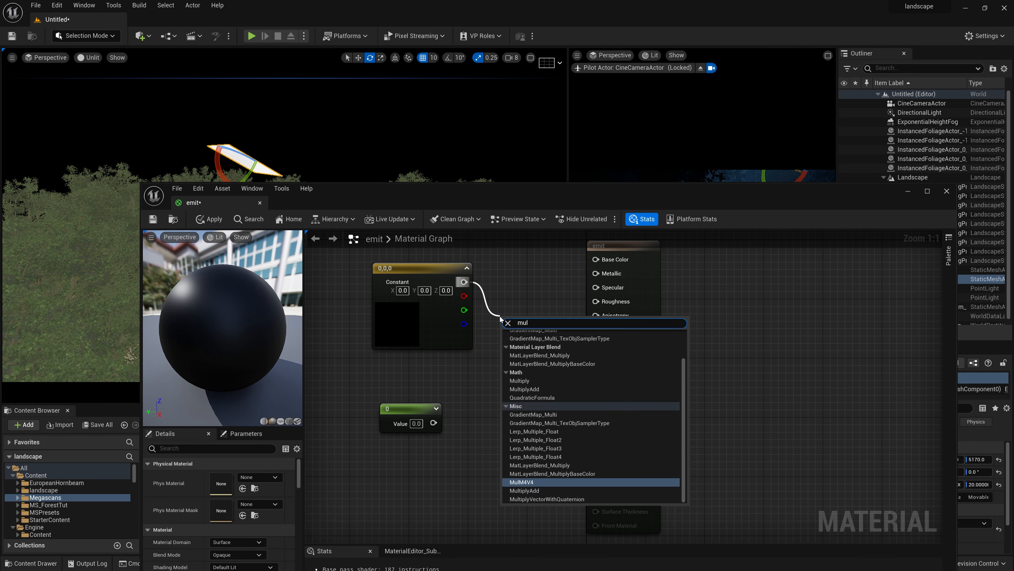
pyautogui.click(543, 488)
pyautogui.moveTo(433, 423); pyautogui.dragTo(508, 349)
pyautogui.moveTo(564, 334); pyautogui.dragTo(595, 329)
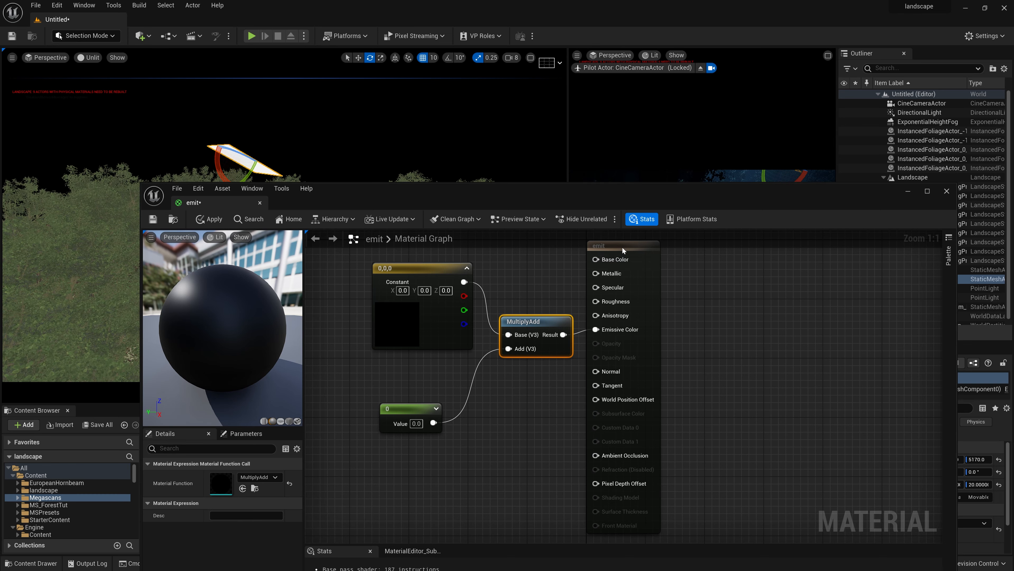
# Set the colour constant to white (1.0, 1.0, 1.0)
pyautogui.click(380, 332)
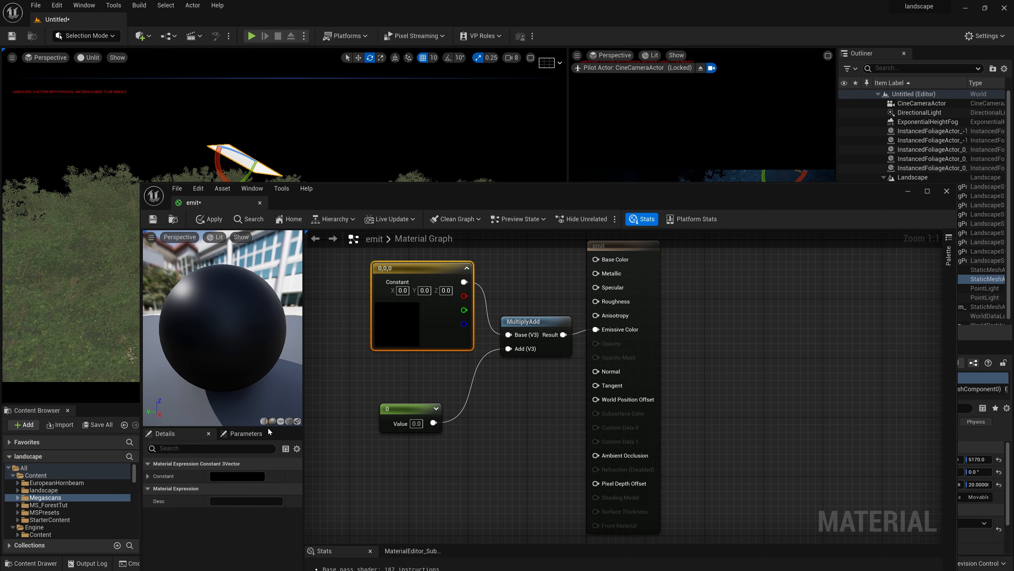
pyautogui.click(242, 478)
pyautogui.moveTo(372, 422); pyautogui.dragTo(401, 333)
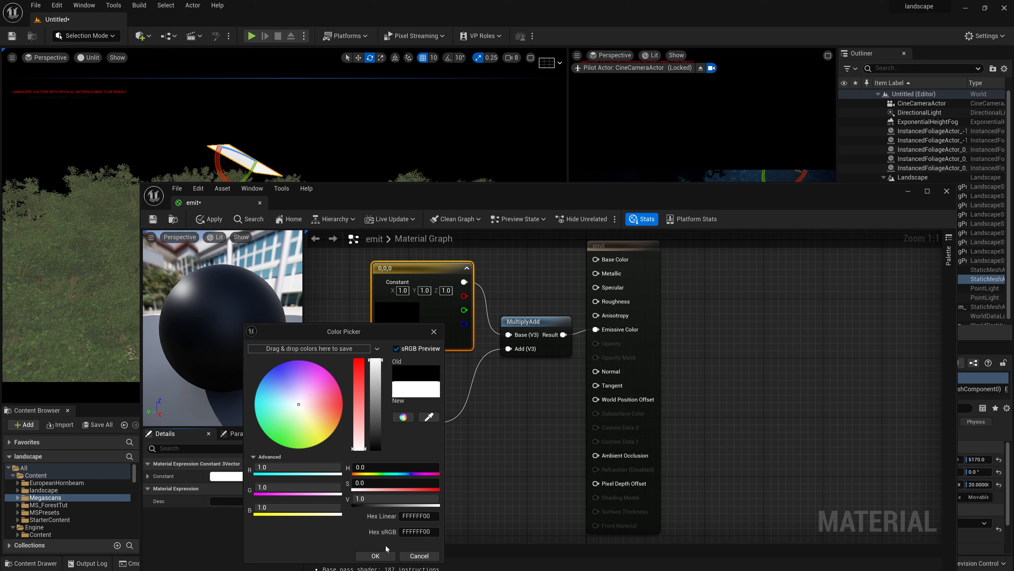
pyautogui.click(383, 556)
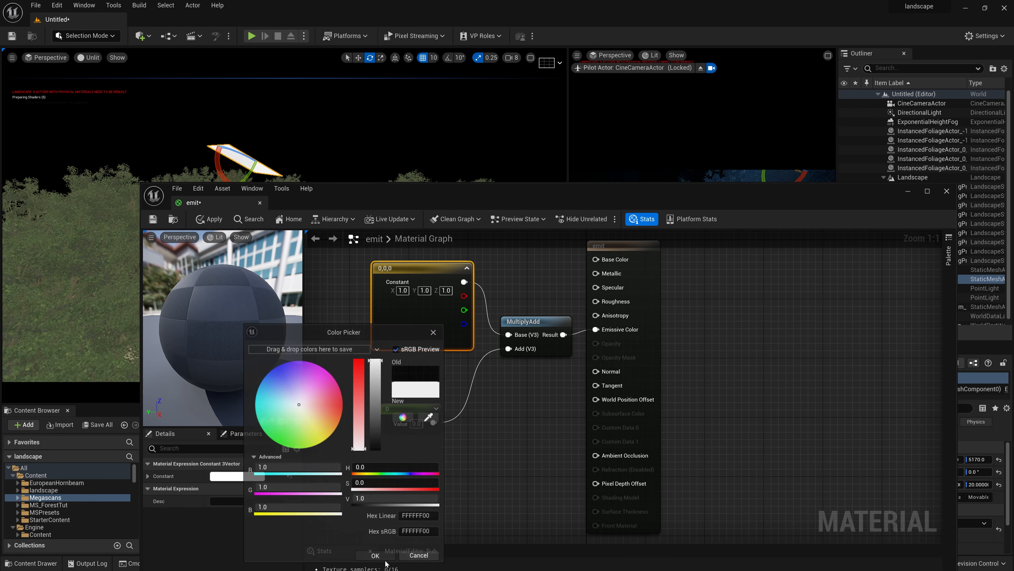
# Change the emit material's shading model to Unlit
pyautogui.click(624, 248)
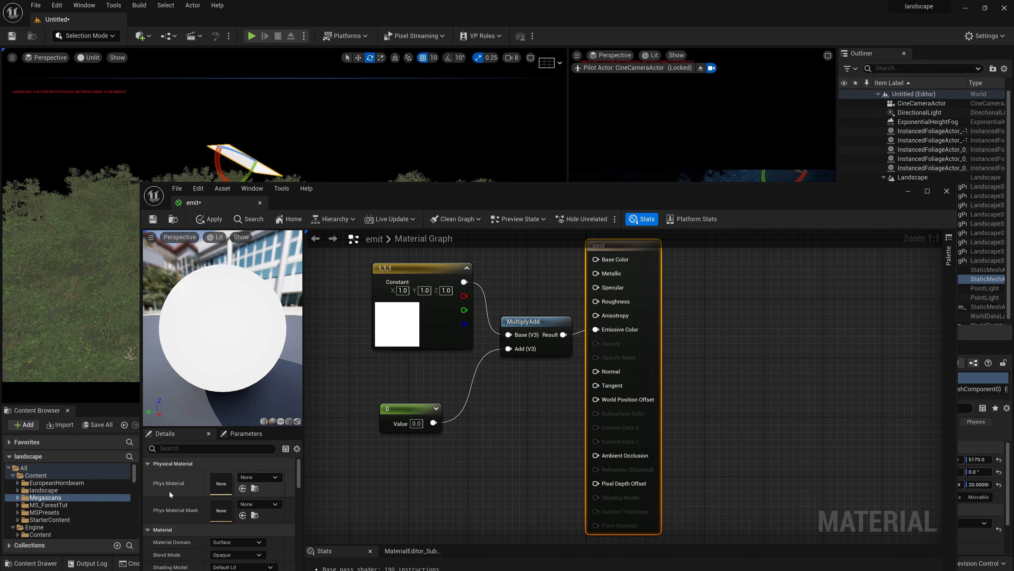
pyautogui.scroll(-2, 169, 494)
pyautogui.click(239, 508)
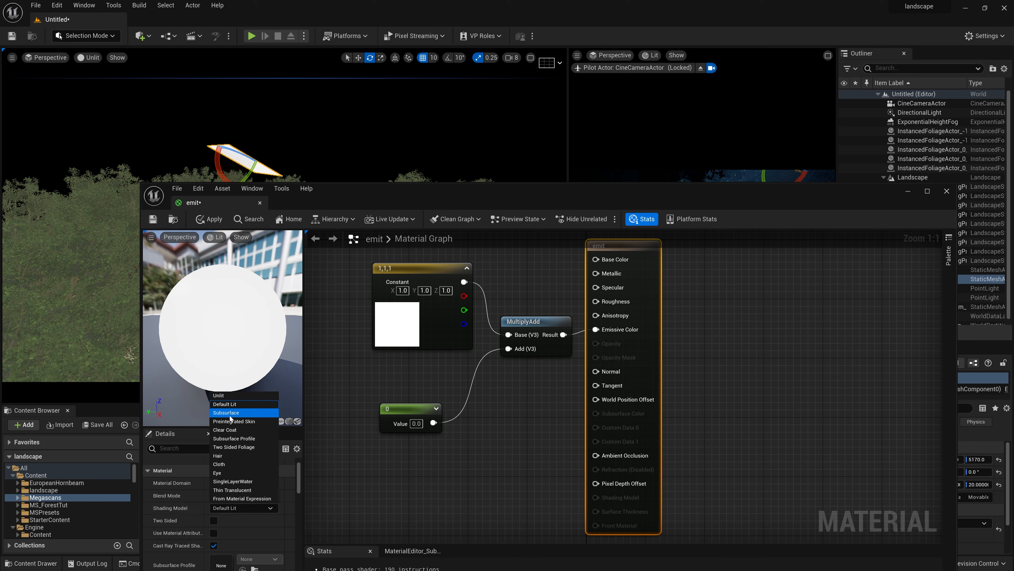
pyautogui.click(239, 395)
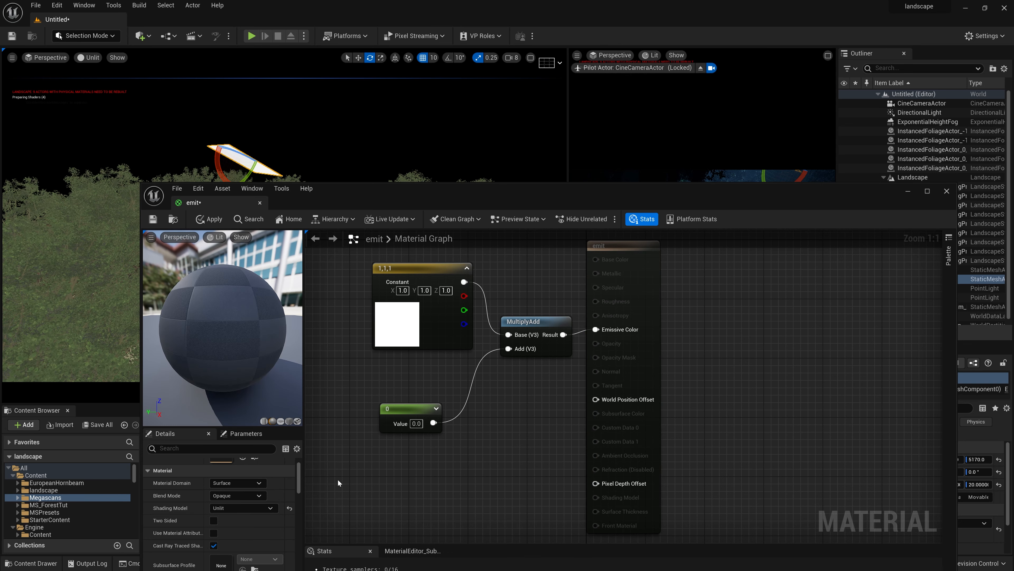
# Convert the scalar constant to a parameter named 01
pyautogui.rightClick(413, 413)
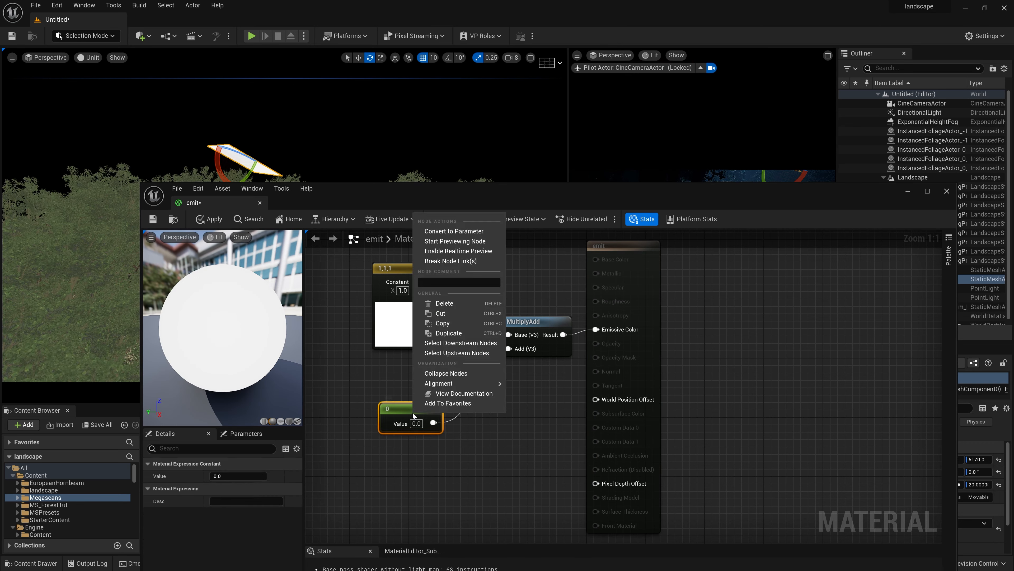
pyautogui.click(454, 231)
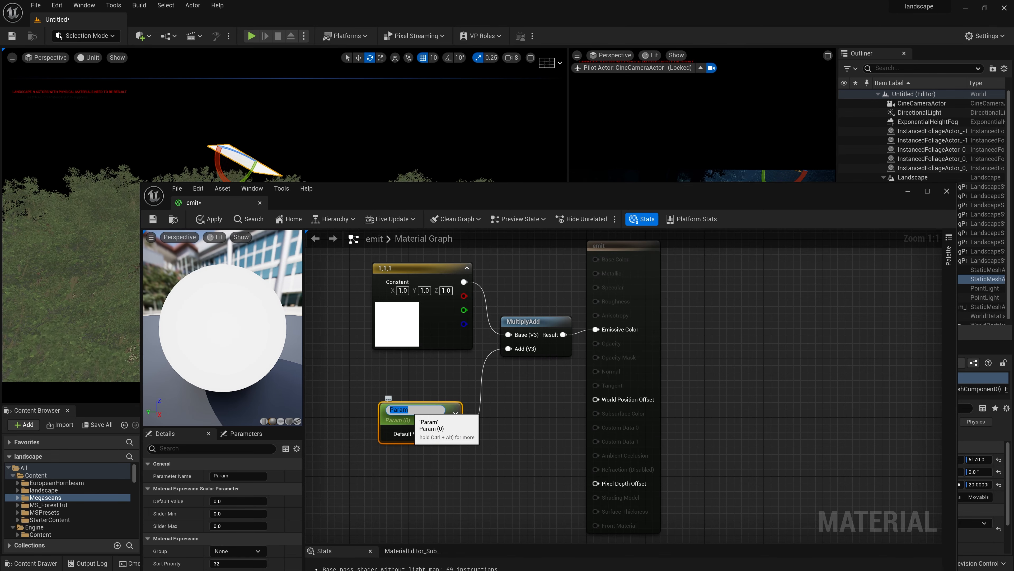
pyautogui.write('01')
pyautogui.press('Return')
# Convert the white colour constant to a parameter named 00 and save the material
pyautogui.click(414, 270)
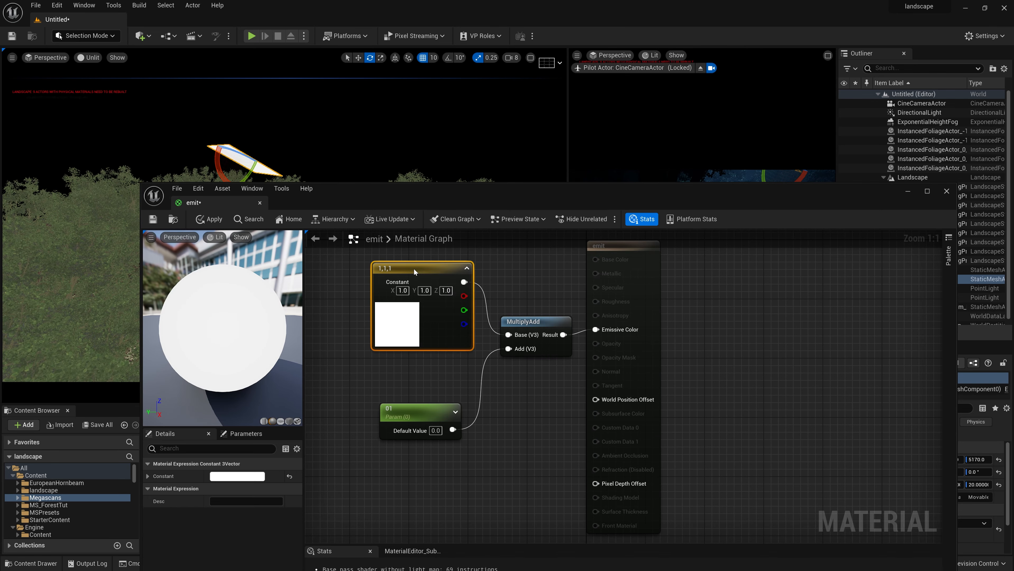
pyautogui.rightClick(414, 270)
pyautogui.click(456, 288)
pyautogui.write('02')
pyautogui.press('Return')
pyautogui.click(540, 287)
pyautogui.hotkey('ctrl', 's')
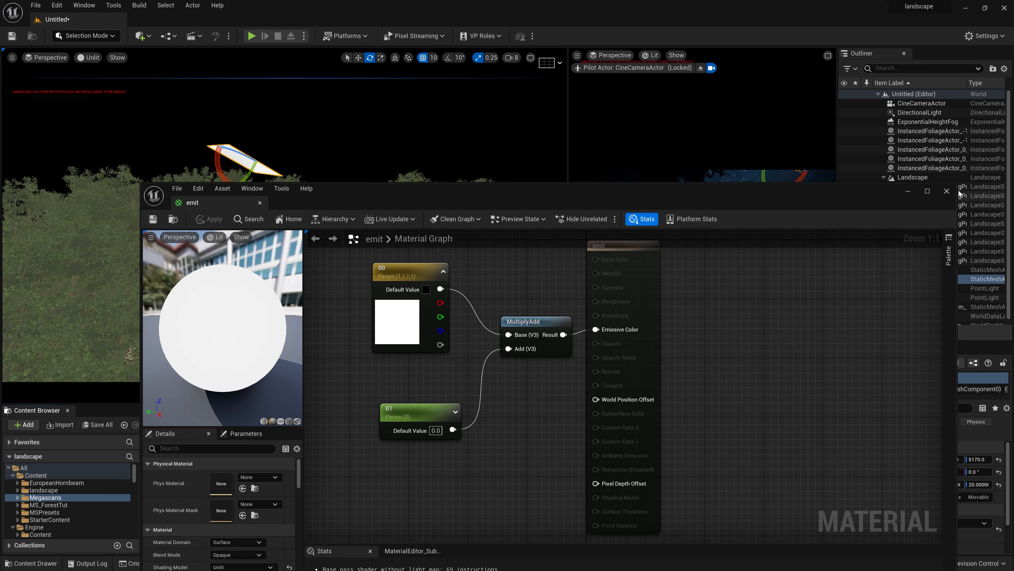
# Close the material editor, create a material instance of emit, and assign emit_Inst to the plane
pyautogui.click(947, 191)
pyautogui.rightClick(463, 494)
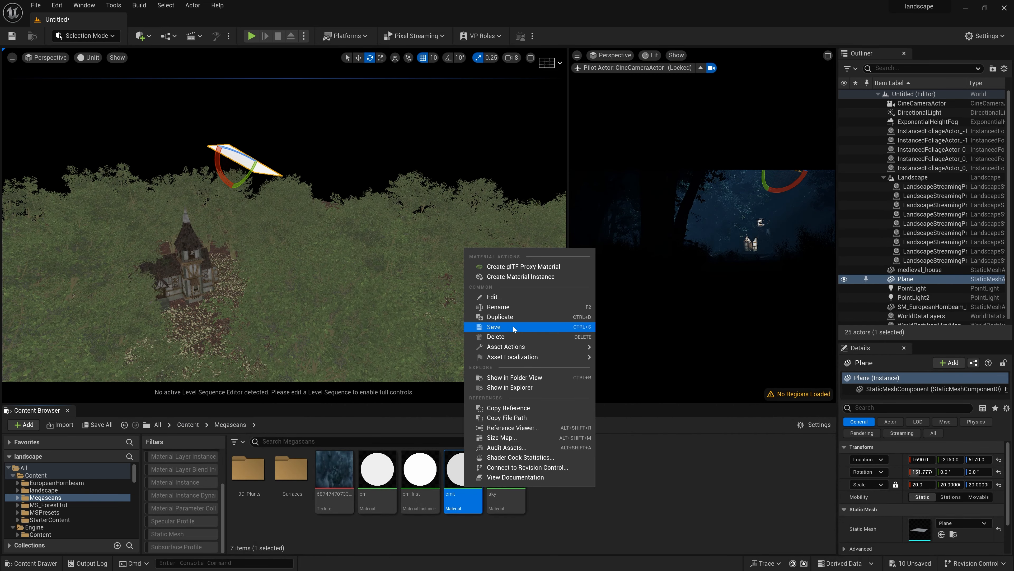
pyautogui.click(542, 277)
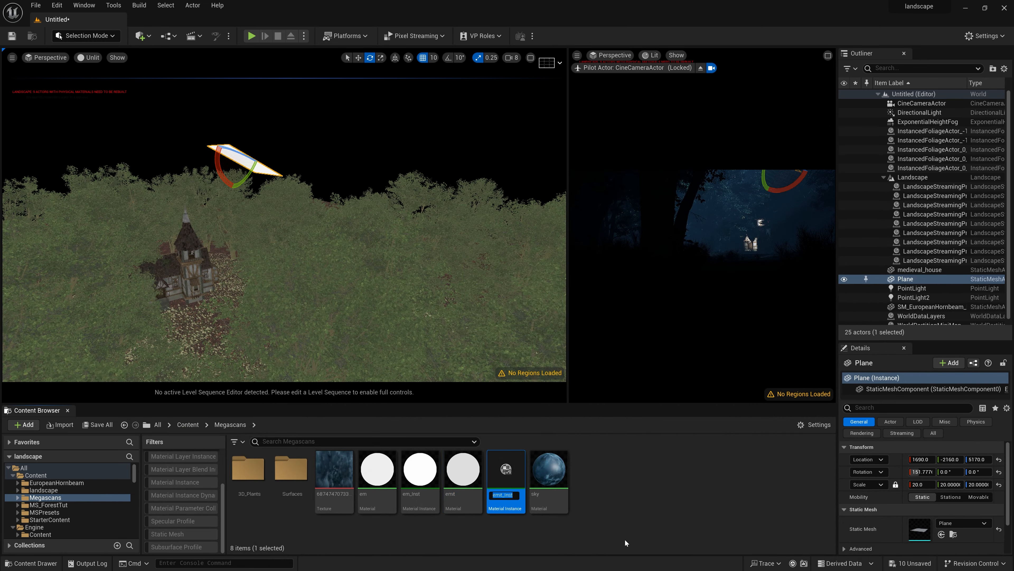
pyautogui.click(515, 534)
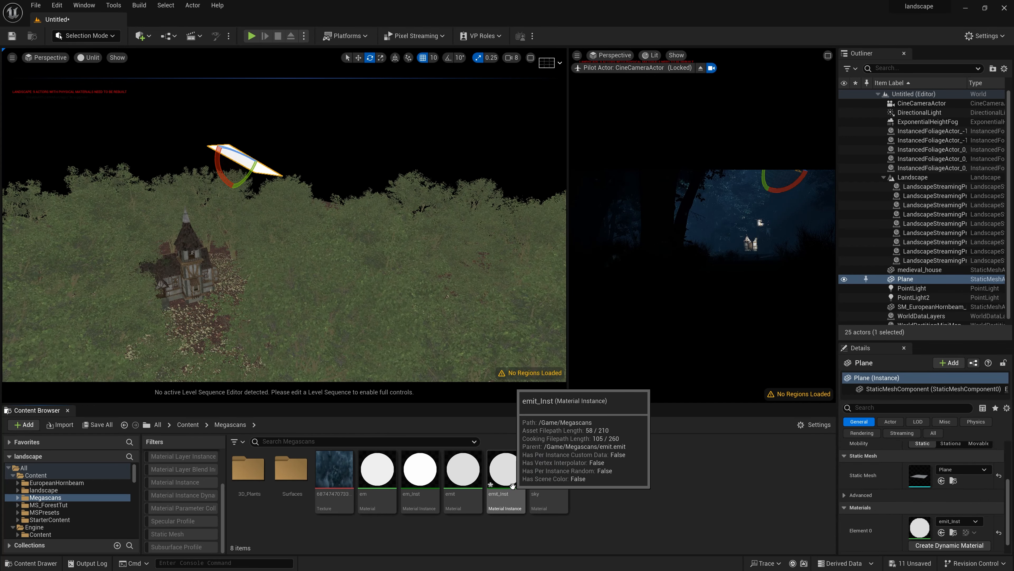
pyautogui.moveTo(504, 510); pyautogui.dragTo(920, 527)
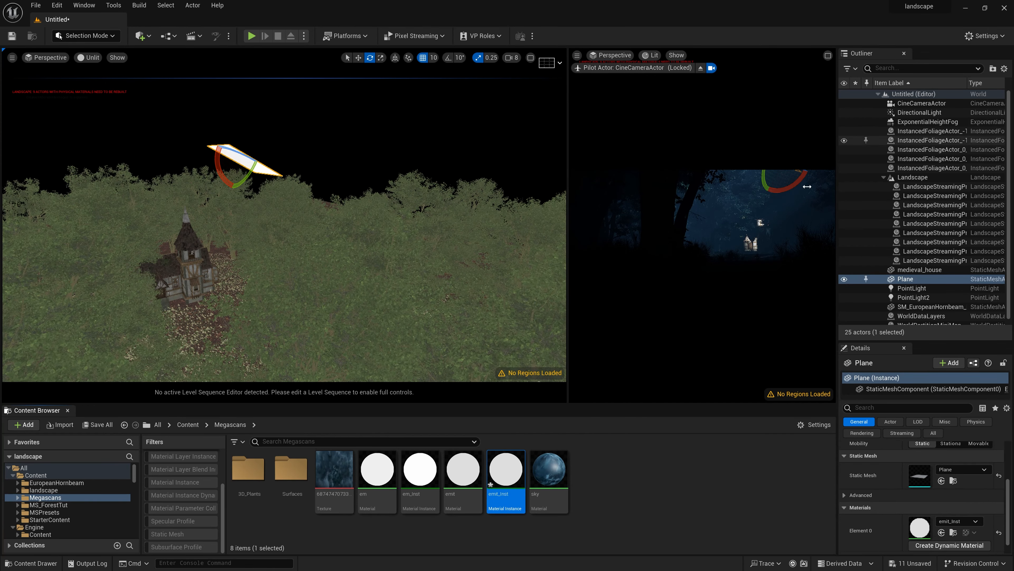
# Enable the 01 and 00 parameter overrides in emit_Inst and set 01 to 5000
pyautogui.doubleClick(514, 473)
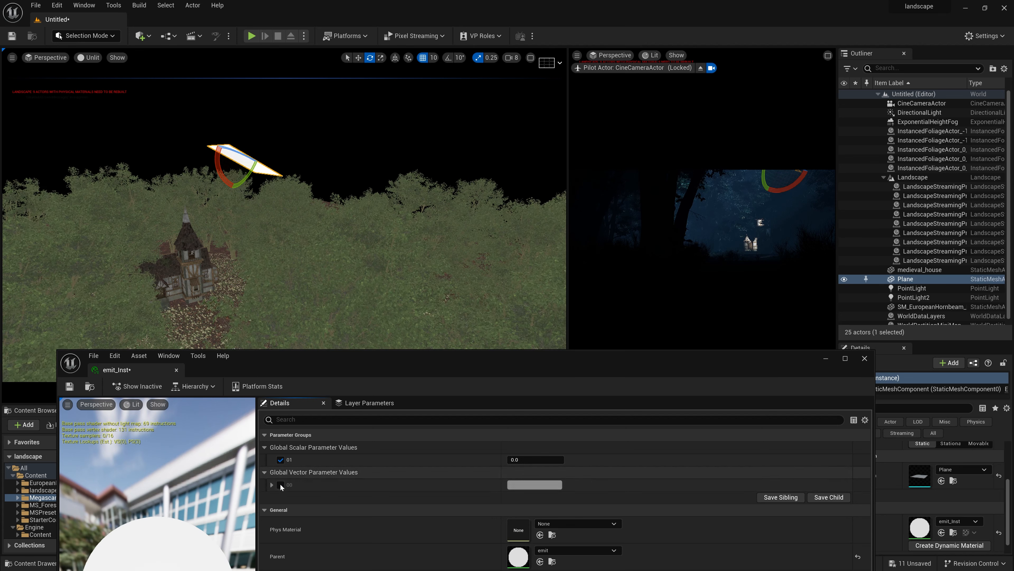
pyautogui.click(518, 460)
pyautogui.write('5000')
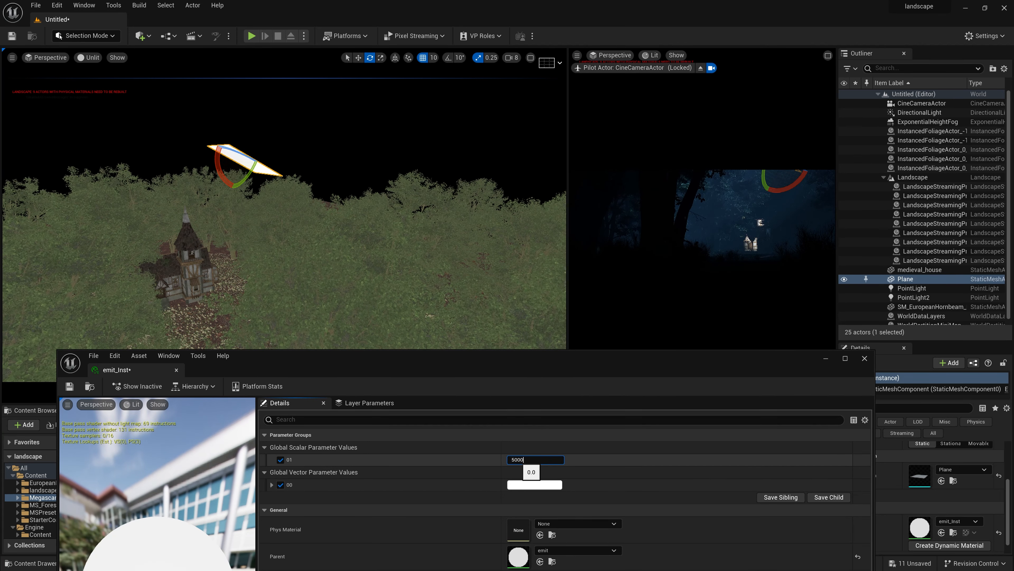
pyautogui.press('Return')
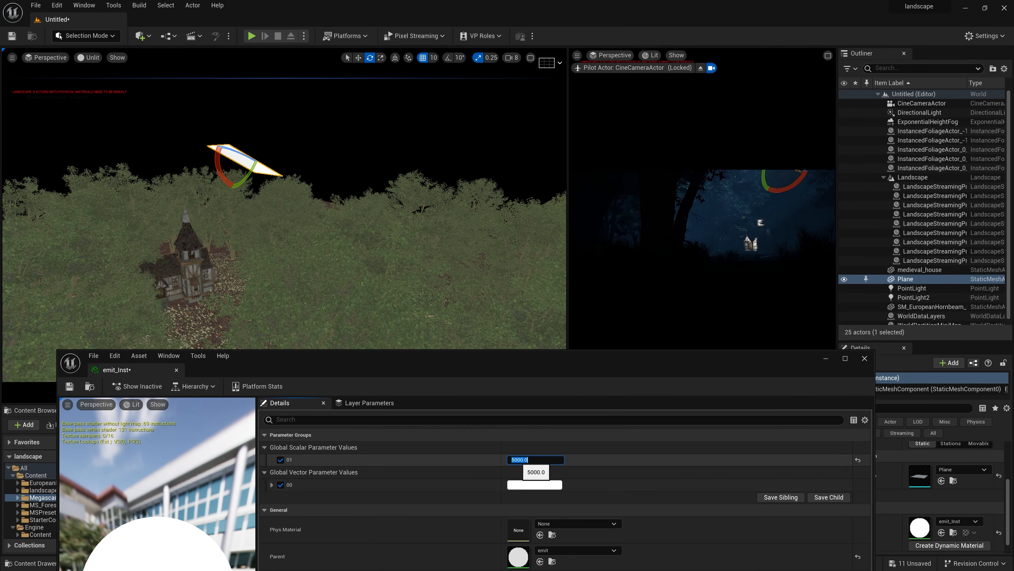
pyautogui.click(825, 359)
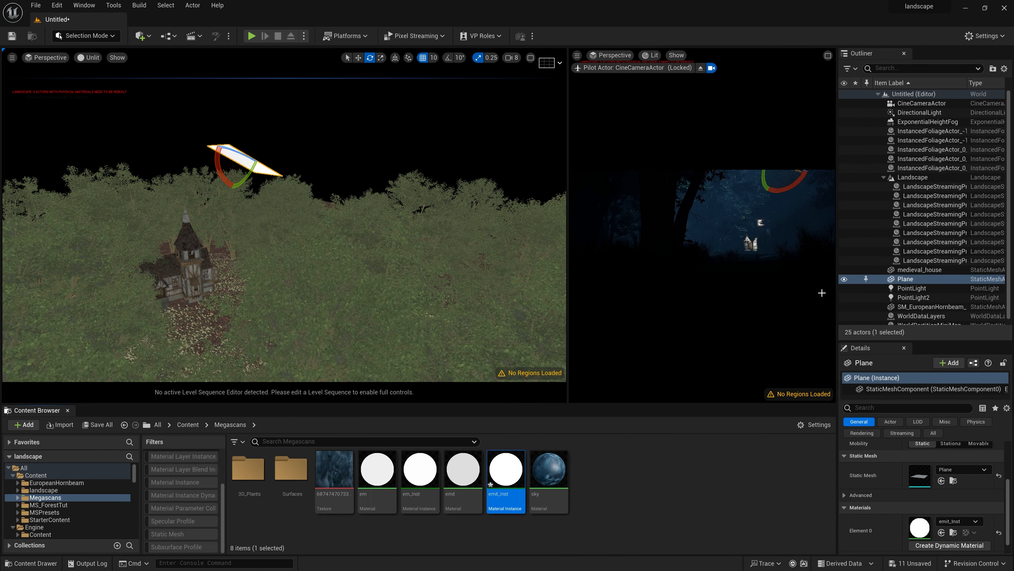
# Move the emissive plane along its gizmo axis above the trees and maximize the cine camera viewport
pyautogui.click(283, 143)
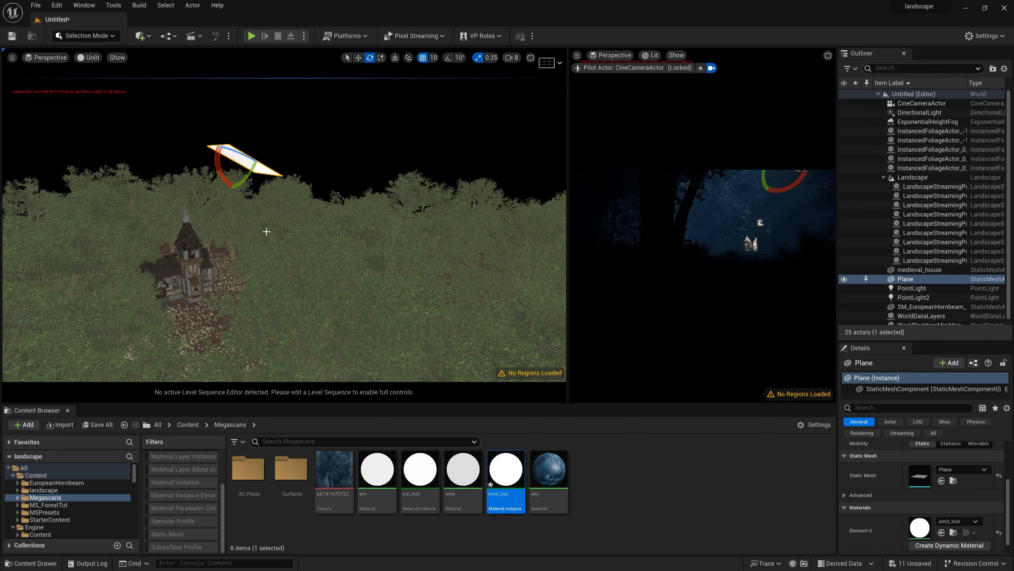
pyautogui.press('w')
pyautogui.moveTo(245, 178); pyautogui.dragTo(208, 245)
pyautogui.click(828, 56)
# Set parameter 01 of emit_Inst to 100 and save the instance
pyautogui.doubleClick(506, 469)
pyautogui.click(534, 459)
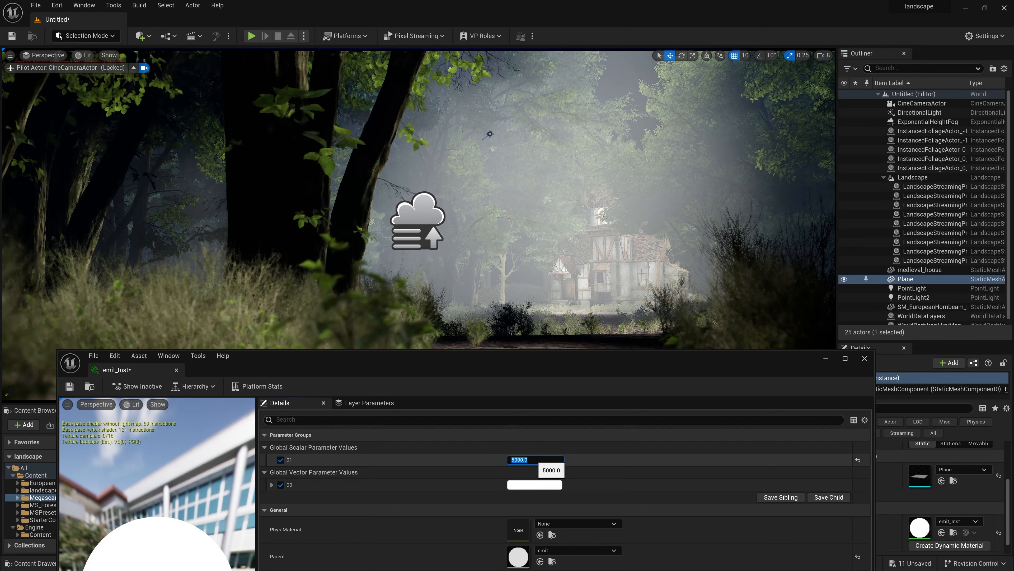
pyautogui.write('100')
pyautogui.press('Return')
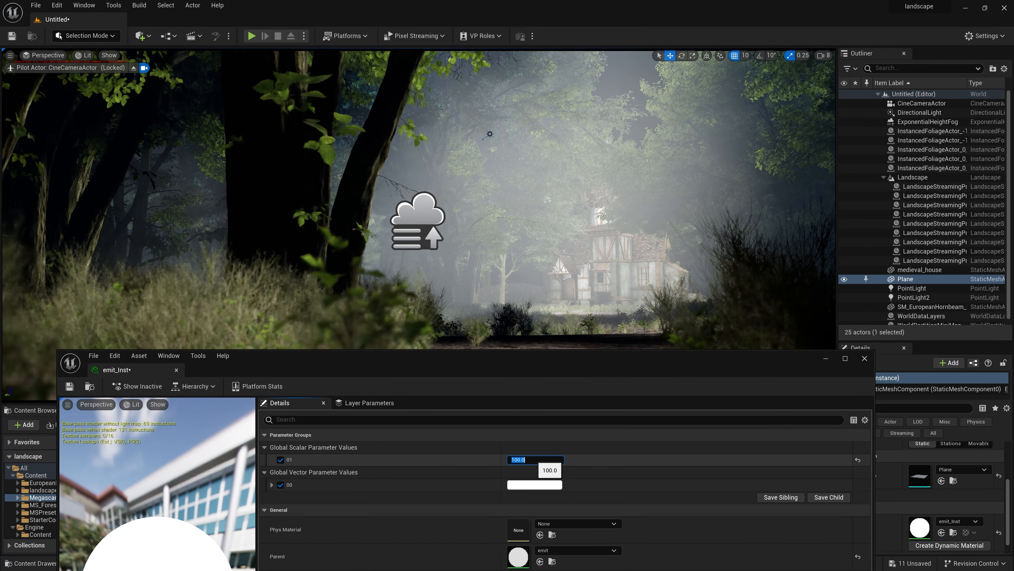
pyautogui.click(74, 390)
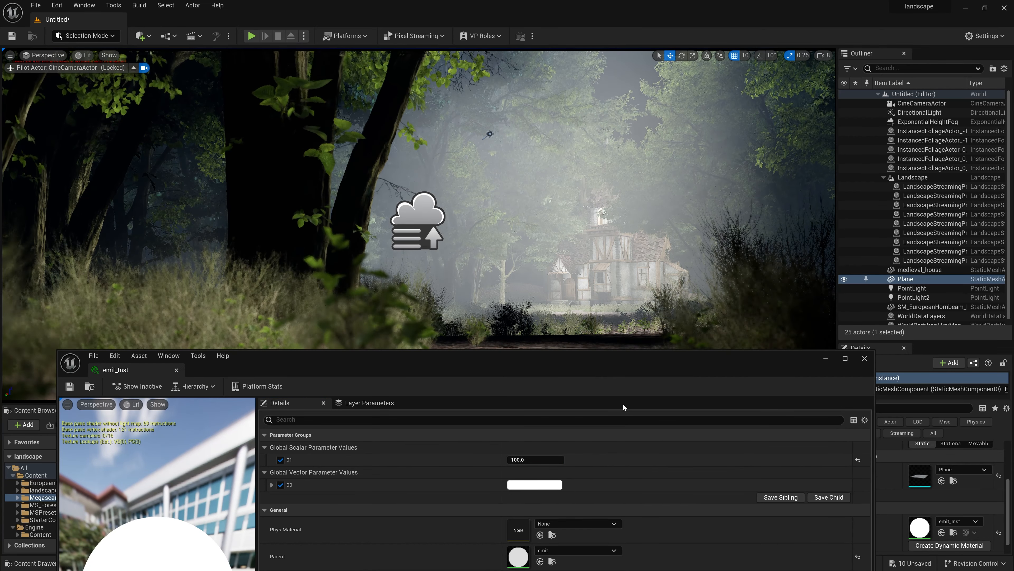
# Darken emit_Inst's 00 colour to a value of about 0.32 with a faint tint, then save and close the instance
pyautogui.click(542, 485)
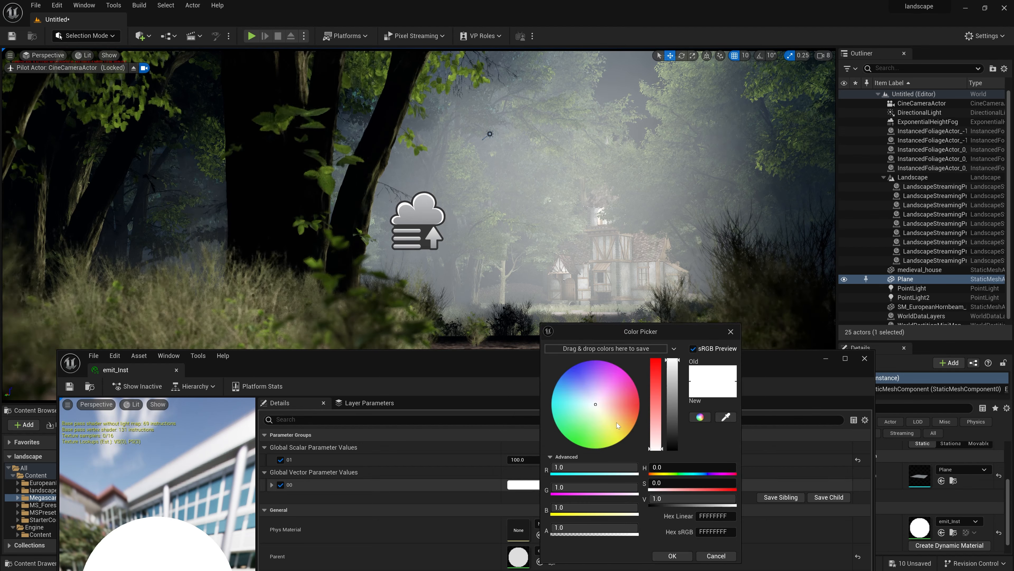
pyautogui.moveTo(673, 369); pyautogui.dragTo(672, 411)
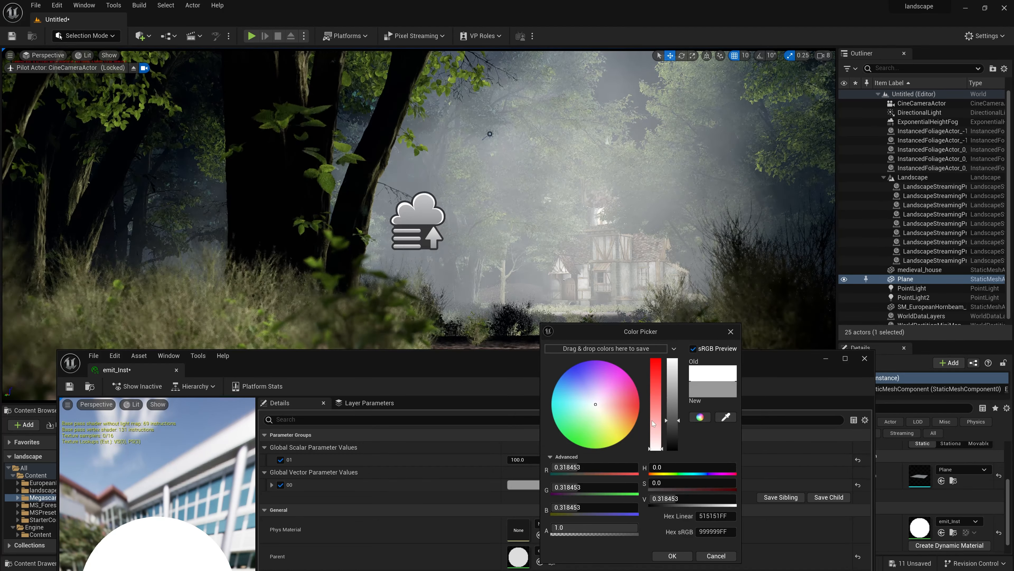
pyautogui.click(588, 391)
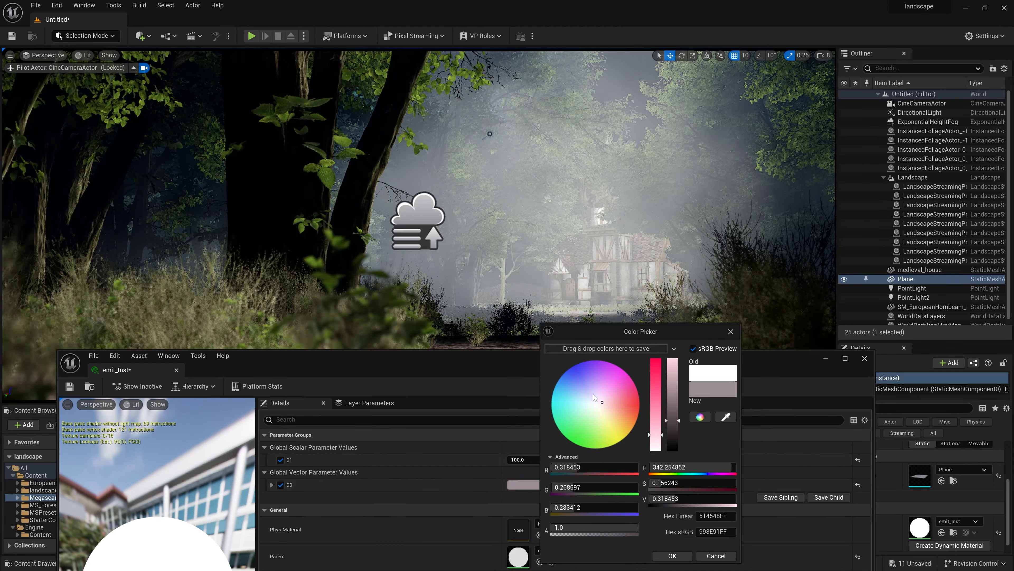
pyautogui.click(672, 556)
pyautogui.click(69, 388)
pyautogui.click(864, 358)
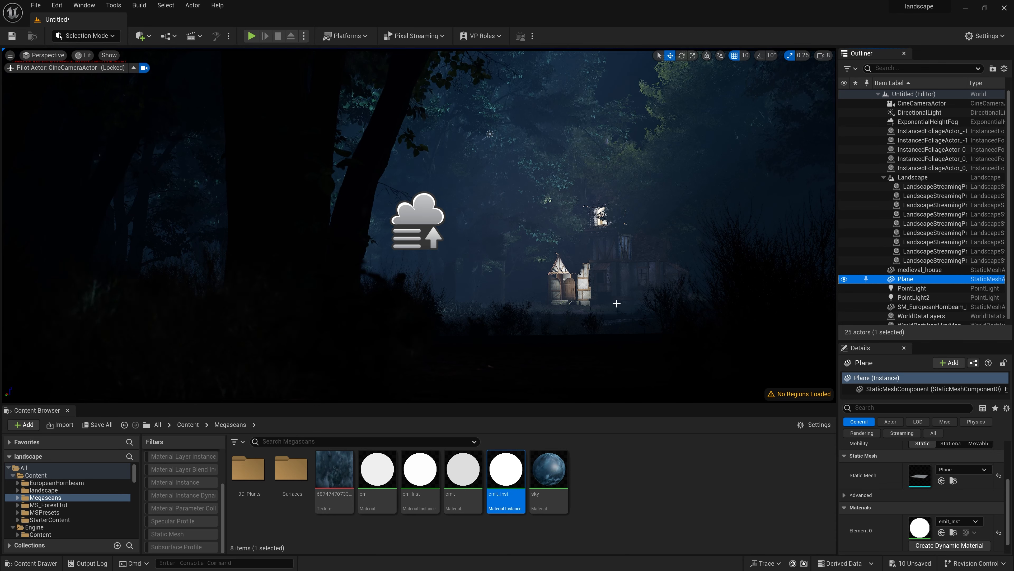
# Stop piloting the cine camera and frame the plane and the house from above the forest
pyautogui.click(46, 55)
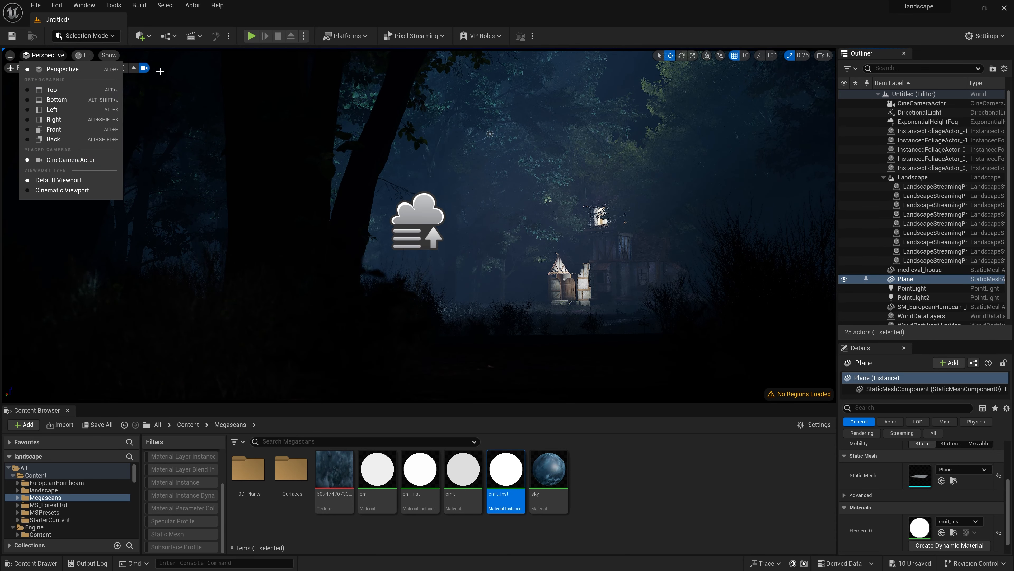
pyautogui.click(133, 69)
pyautogui.press('f')
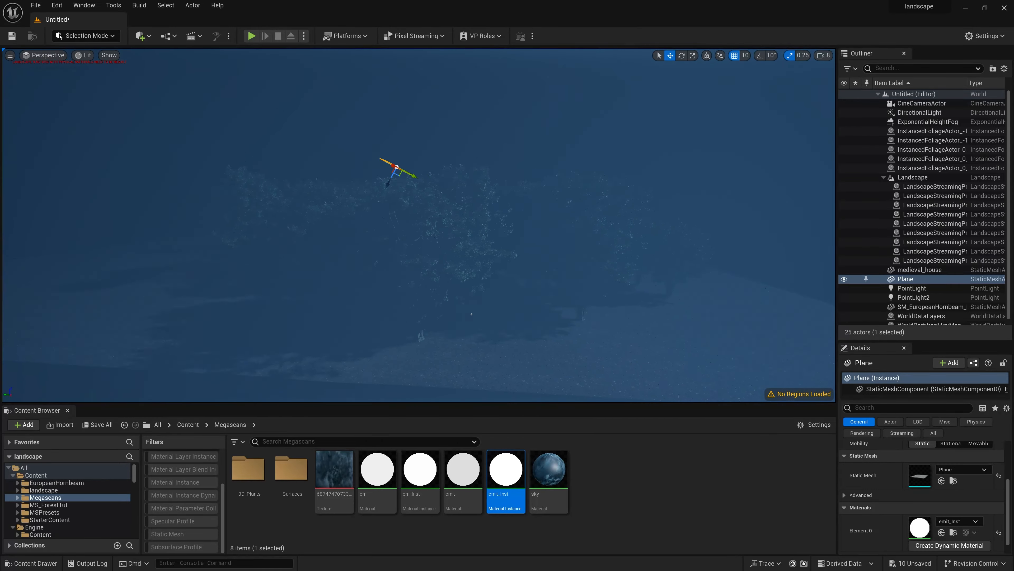
pyautogui.press('w')
pyautogui.moveTo(418, 225); pyautogui.dragTo(435, 331, button='right')
pyautogui.press('s')
pyautogui.press('d')
pyautogui.moveTo(263, 51); pyautogui.dragTo(226, 62, button='right')
# Add a second plane shape to the scene and set its uniform scale to 50
pyautogui.click(142, 36)
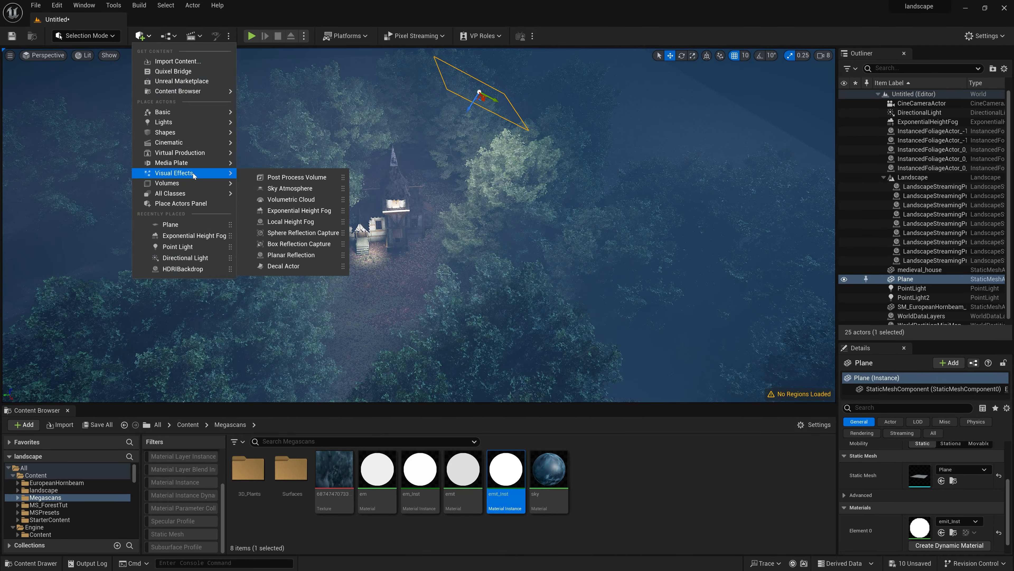
pyautogui.moveTo(191, 132)
pyautogui.click(276, 181)
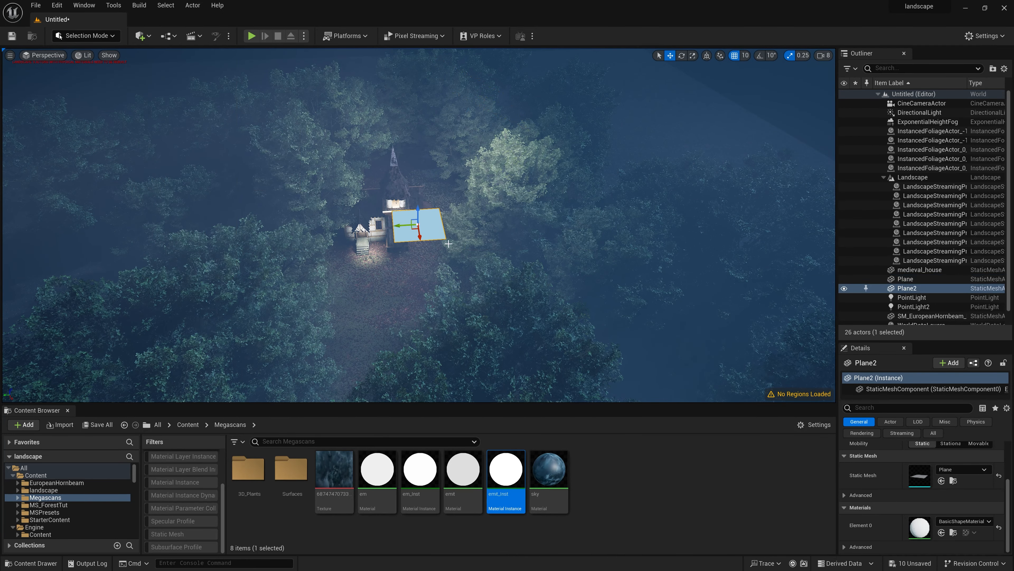
pyautogui.click(915, 441)
pyautogui.scroll(2, 887, 479)
pyautogui.click(921, 484)
pyautogui.write('50')
pyautogui.press('Return')
# Stretch the new plane sideways into a wide rectangle with a Y scale of 85.5
pyautogui.scroll(-10, 417, 239)
pyautogui.press('e')
pyautogui.press('r')
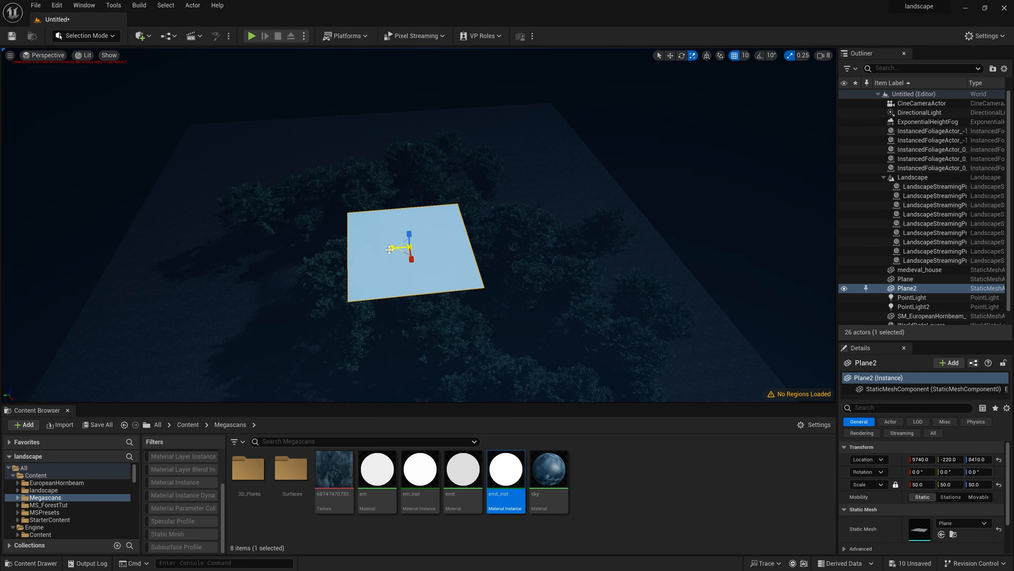
pyautogui.moveTo(392, 248); pyautogui.dragTo(320, 253)
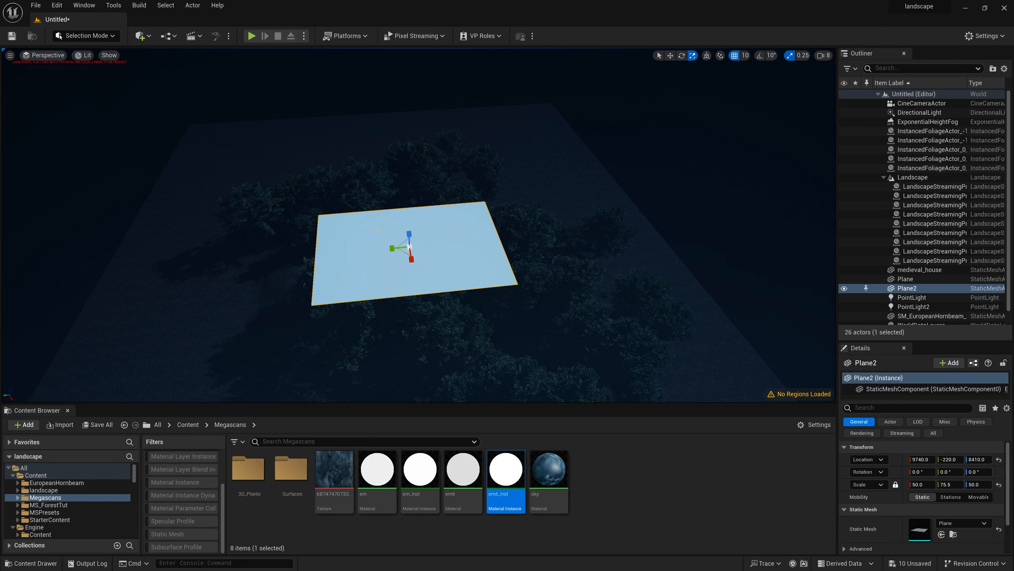
pyautogui.moveTo(392, 248); pyautogui.dragTo(365, 250)
# Preview the cloudy night-sky texture, close it, and apply the sky material to the new plane
pyautogui.doubleClick(334, 469)
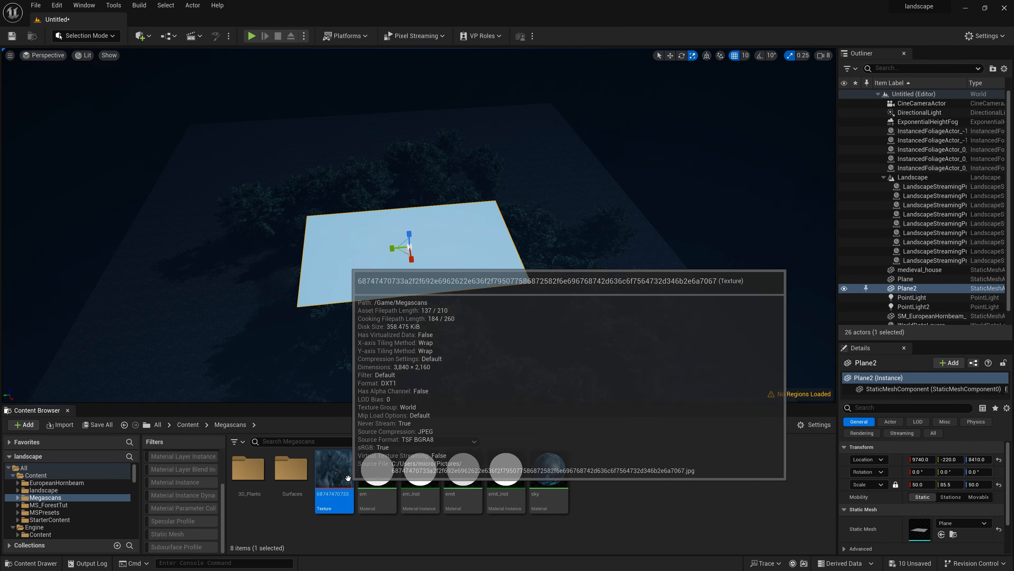
pyautogui.moveTo(514, 364); pyautogui.dragTo(528, 137)
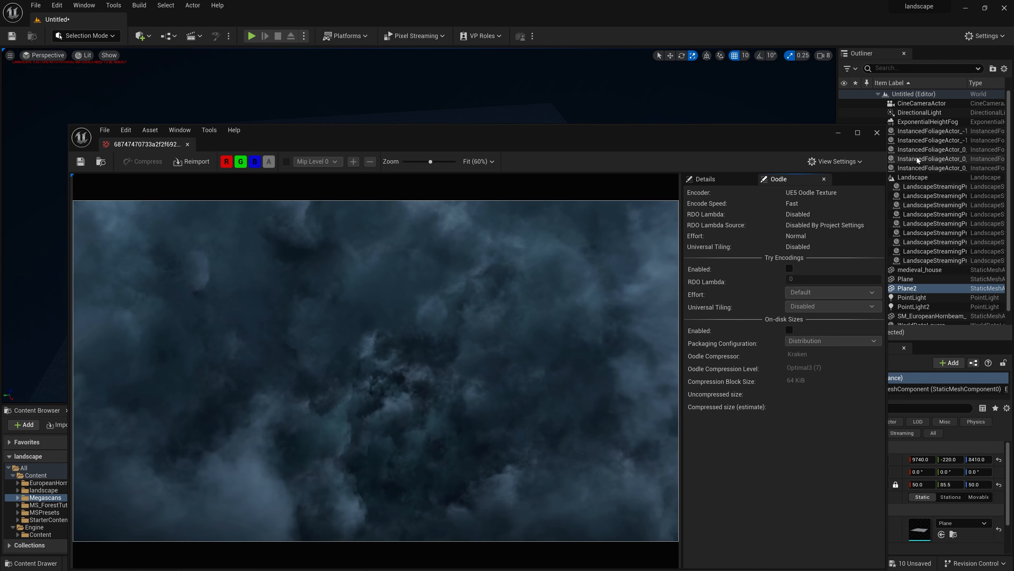
pyautogui.click(877, 134)
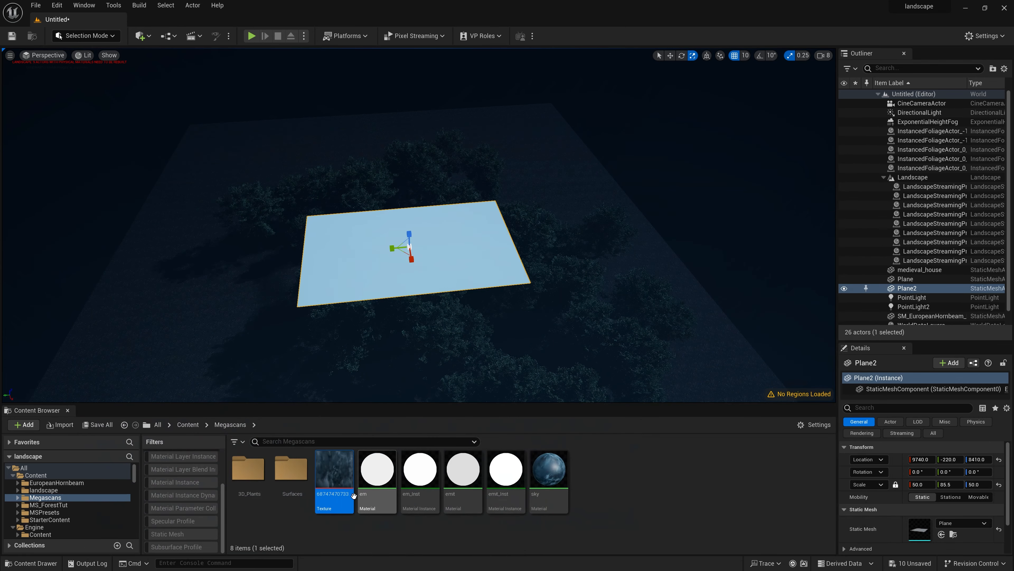
pyautogui.click(555, 480)
pyautogui.moveTo(555, 481); pyautogui.dragTo(458, 230)
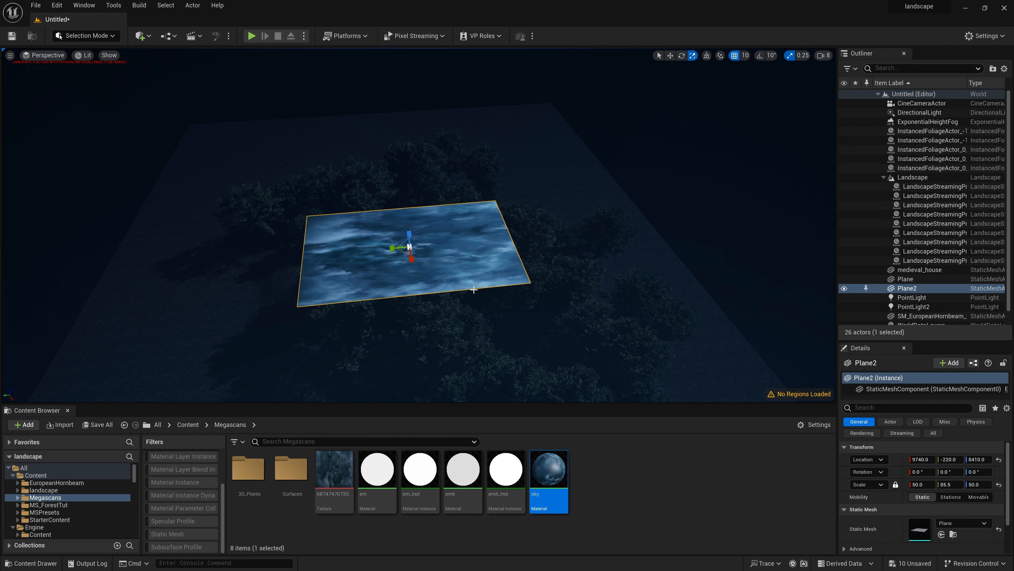
# Move the sky plane to about X 1210, Z 11120 and tilt it upright to a Y rotation of about -72 degrees
pyautogui.press('a')
pyautogui.moveTo(422, 287); pyautogui.dragTo(504, 289, button='right')
pyautogui.moveTo(450, 269); pyautogui.dragTo(195, 204)
pyautogui.press('w')
pyautogui.press('e')
pyautogui.press('space')
pyautogui.press('space')
pyautogui.moveTo(194, 204); pyautogui.dragTo(234, 226, button='right')
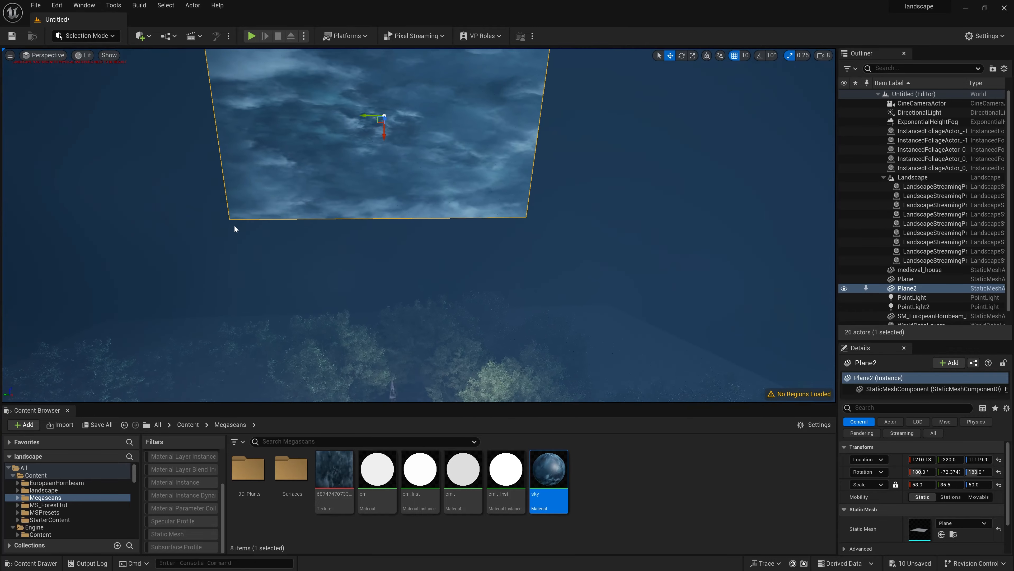
# Lower the sky plane behind the forest to about X -5073, Z 4124 and widen its Y scale to 122
pyautogui.scroll(-6, 234, 225)
pyautogui.moveTo(386, 158); pyautogui.dragTo(386, 309)
pyautogui.moveTo(387, 308); pyautogui.dragTo(339, 299, button='right')
pyautogui.press('d')
pyautogui.moveTo(414, 275); pyautogui.dragTo(351, 249)
pyautogui.moveTo(340, 248); pyautogui.dragTo(338, 277)
pyautogui.press('r')
pyautogui.moveTo(323, 262); pyautogui.dragTo(297, 267)
# Look through the cine camera, shift the sky plane along Y to 4280, and rotate it to face the camera
pyautogui.click(44, 55)
pyautogui.click(56, 168)
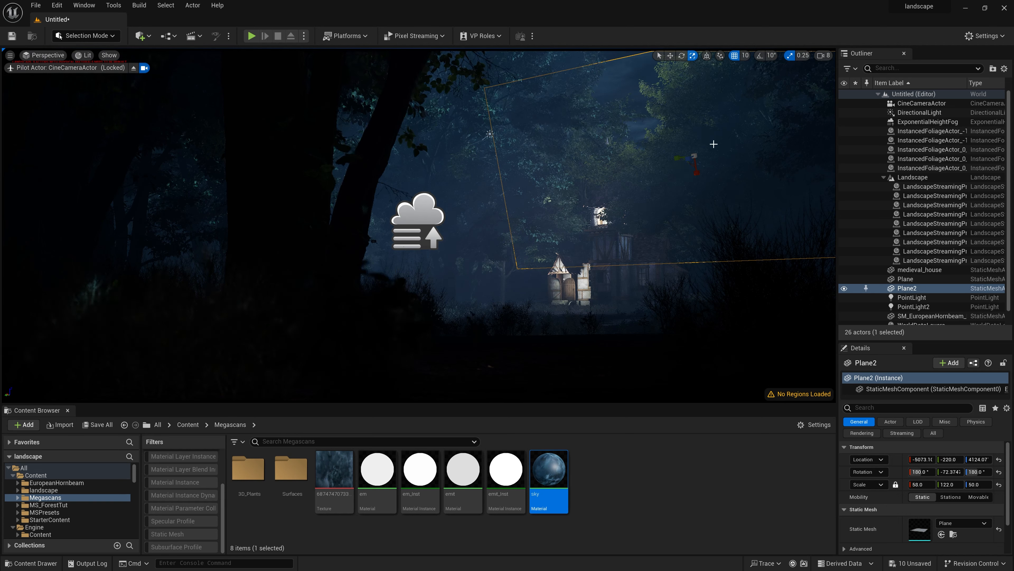
pyautogui.press('w')
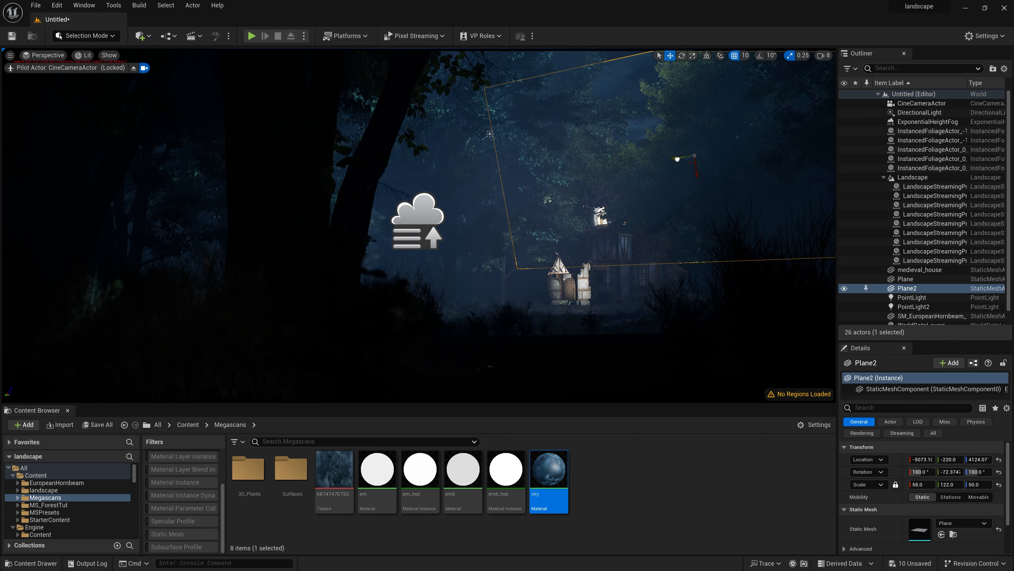
pyautogui.moveTo(674, 159); pyautogui.dragTo(526, 156)
pyautogui.press('e')
pyautogui.moveTo(547, 199); pyautogui.dragTo(543, 173)
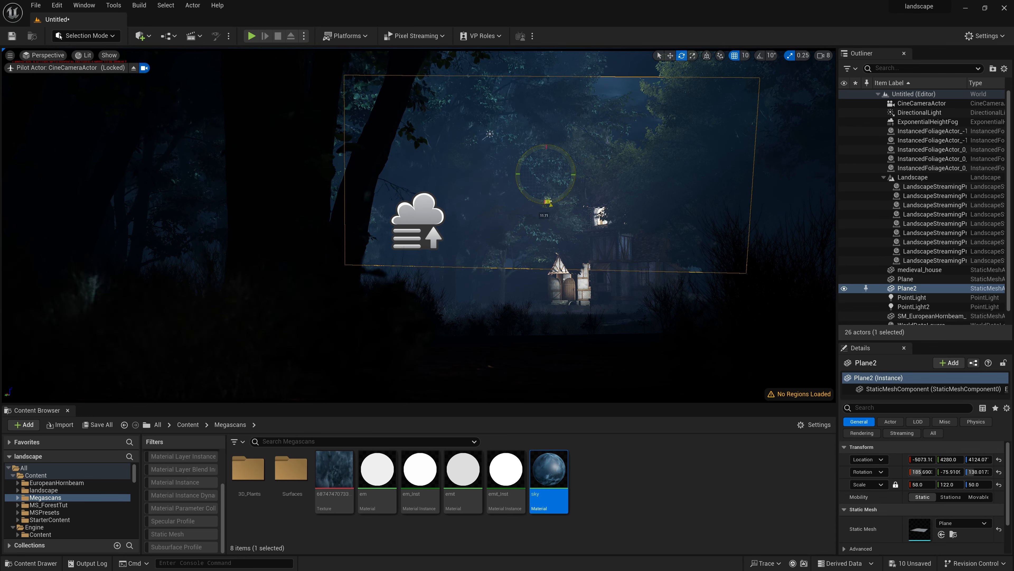
# Enlarge the sky plane to a scale of 85.75 in X and 175.25 in Y to cover the camera's background
pyautogui.press('r')
pyautogui.press('space')
pyautogui.press('space')
pyautogui.press('space')
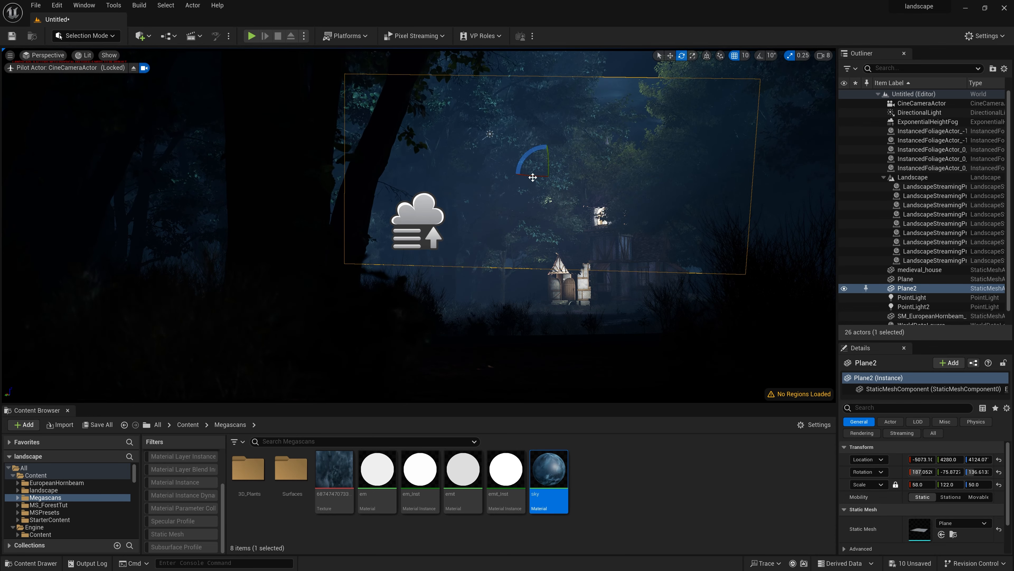
pyautogui.moveTo(544, 195); pyautogui.dragTo(505, 173)
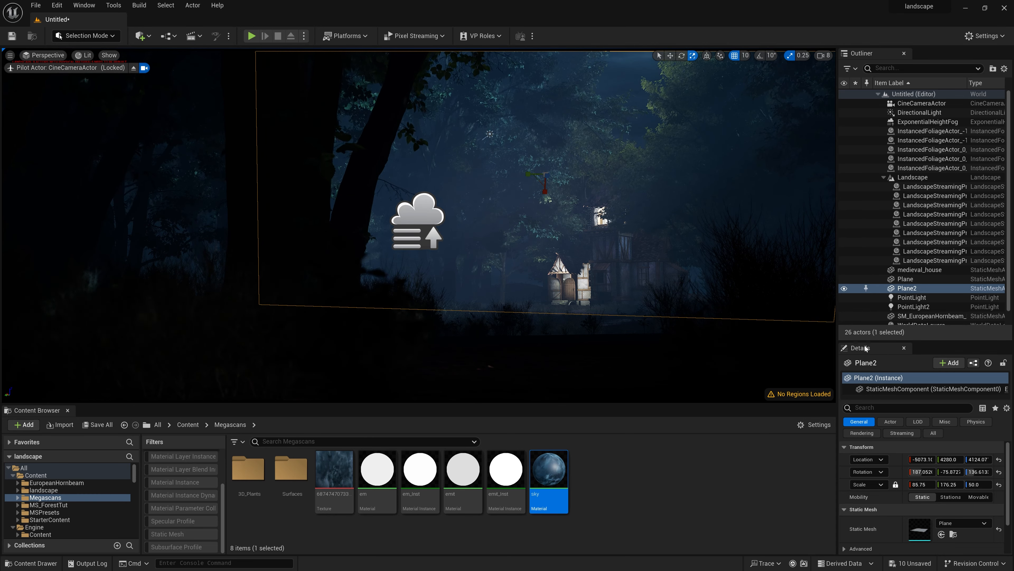
# Add a Post Process Volume to the scene and enlarge the area showing its details
pyautogui.click(142, 36)
pyautogui.moveTo(184, 173)
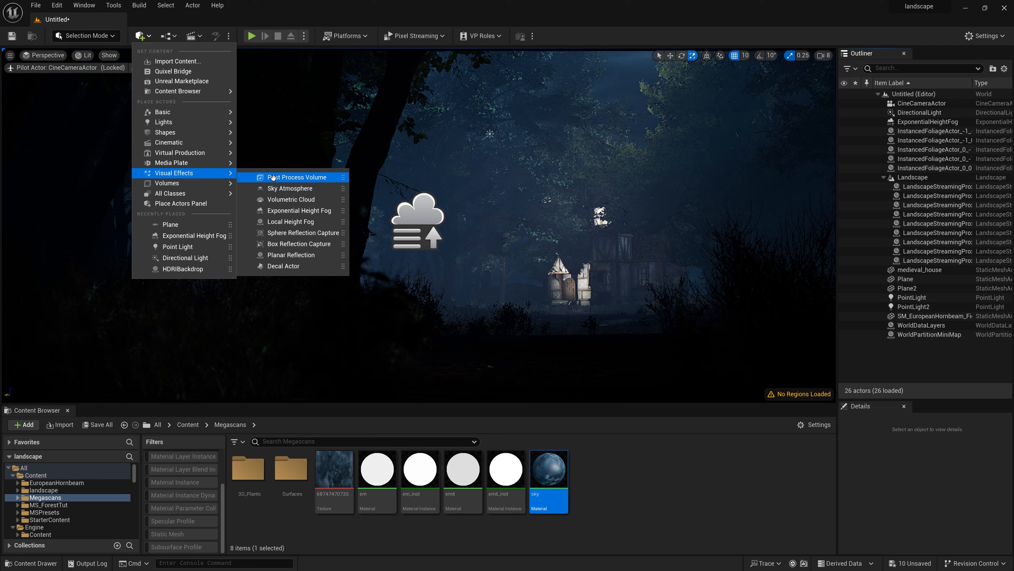
pyautogui.click(300, 177)
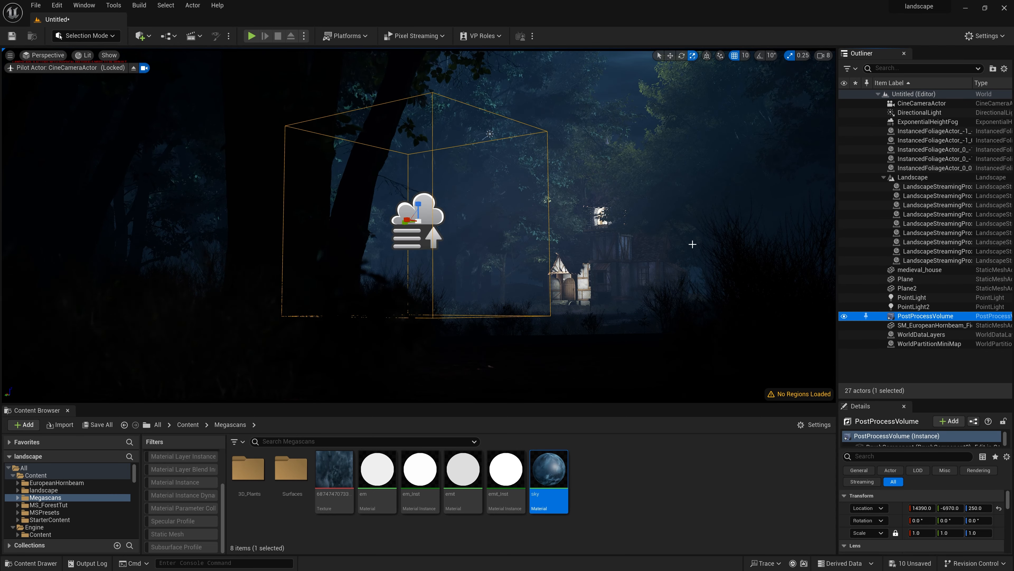
pyautogui.moveTo(857, 399); pyautogui.dragTo(857, 280)
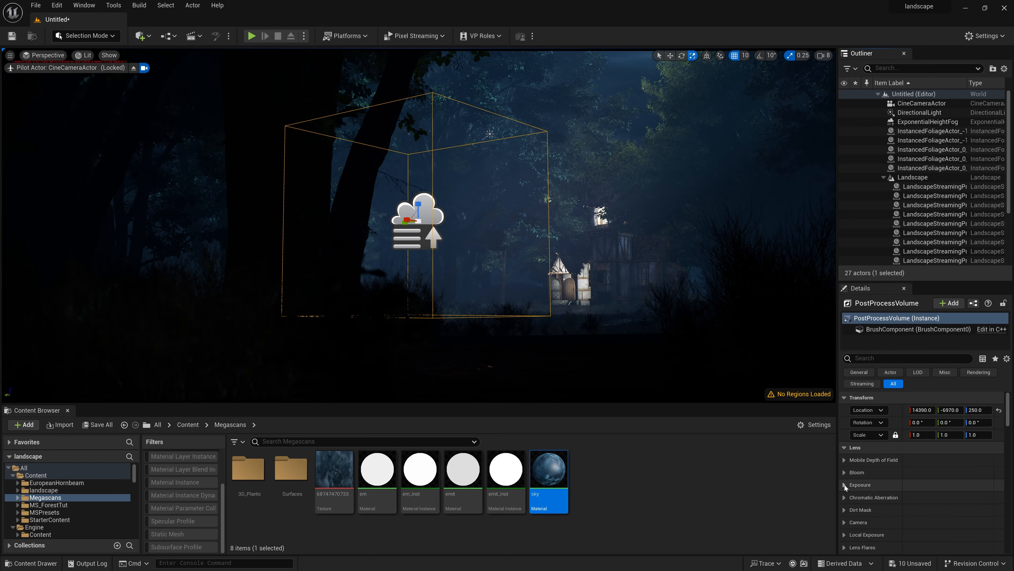
# Enable the volume's Metering Mode, Exposure Compensation, Min EV100 and Max EV100 overrides, and set both EV100 limits to 1
pyautogui.click(846, 484)
pyautogui.scroll(-2, 857, 489)
pyautogui.scroll(-1, 857, 490)
pyautogui.click(860, 424)
pyautogui.click(861, 436)
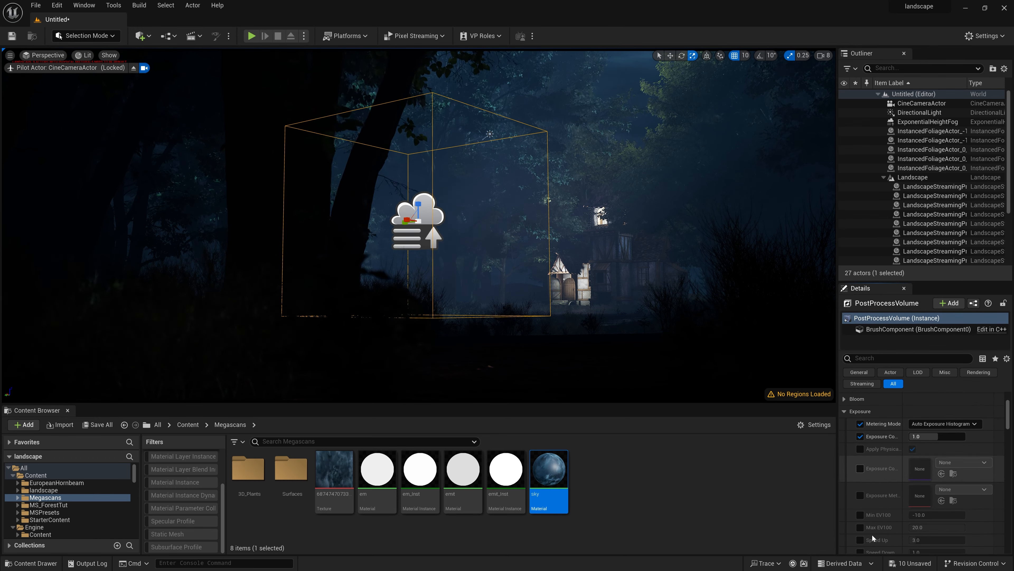
pyautogui.click(862, 516)
pyautogui.click(862, 527)
pyautogui.click(925, 515)
pyautogui.write('1')
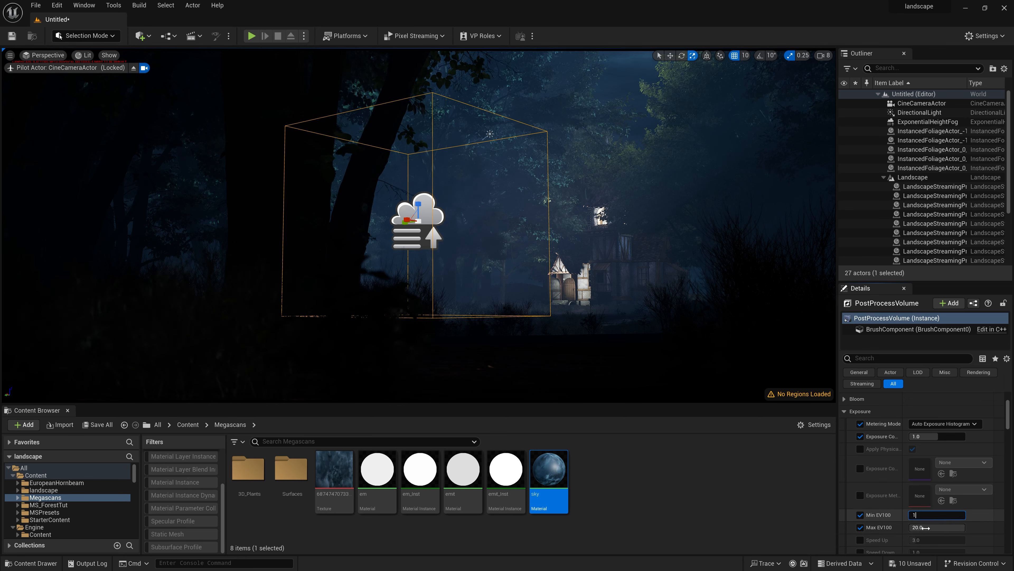
pyautogui.click(926, 527)
pyautogui.write('1')
pyautogui.press('Return')
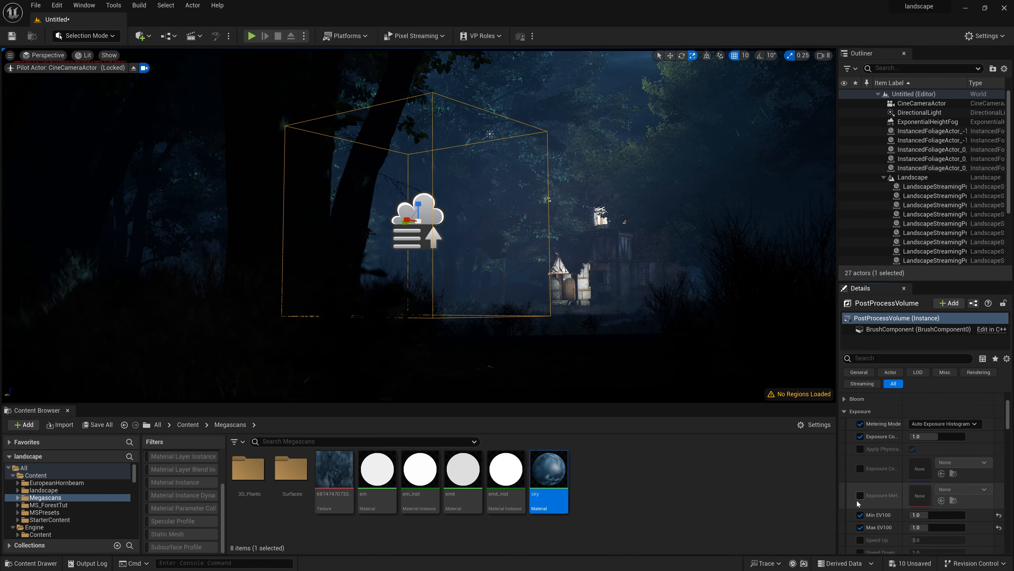
pyautogui.click(926, 436)
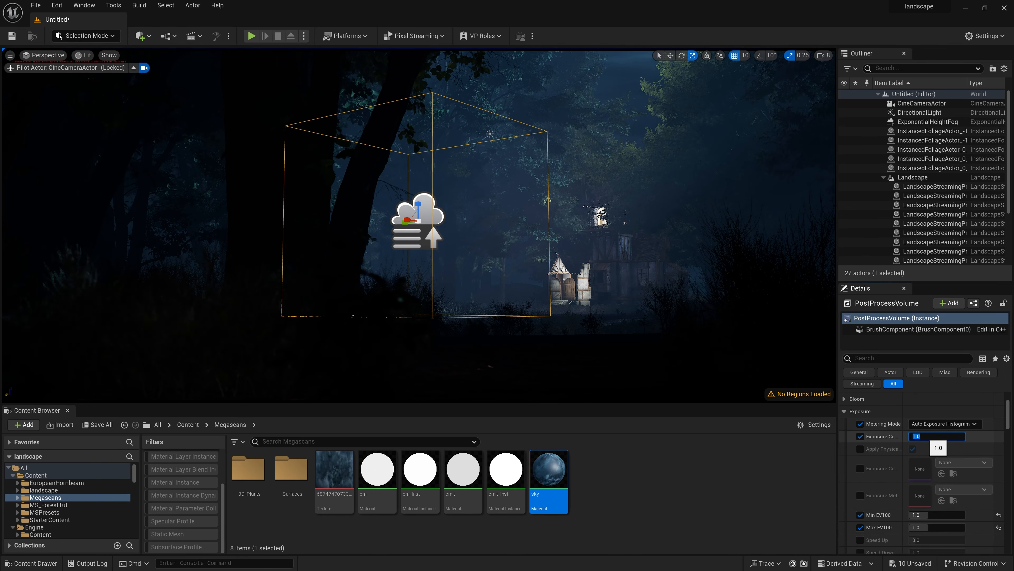
# Find the volume's Infinite Extent (Unbound) property and enable it
pyautogui.click(871, 358)
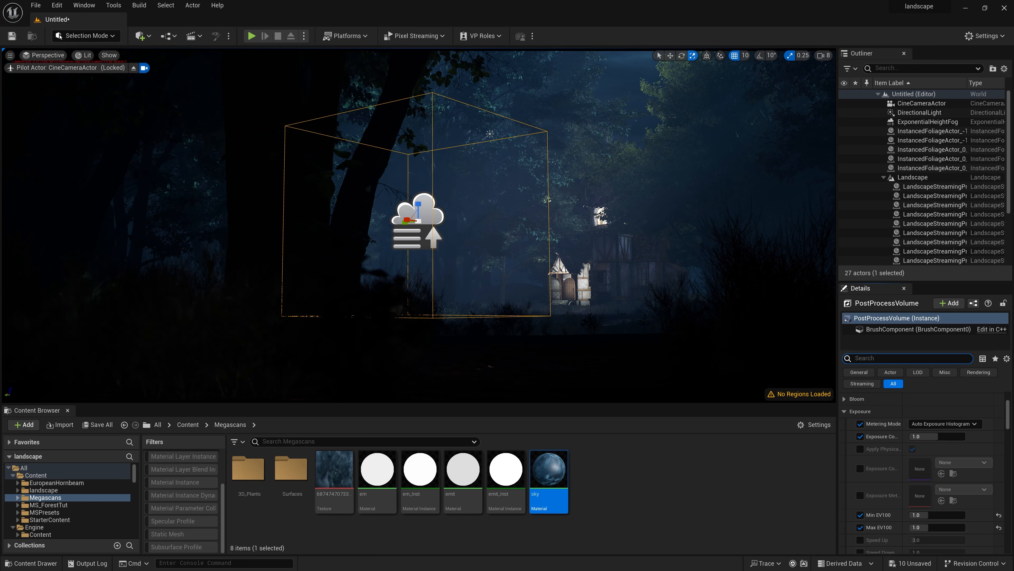
pyautogui.write('inf')
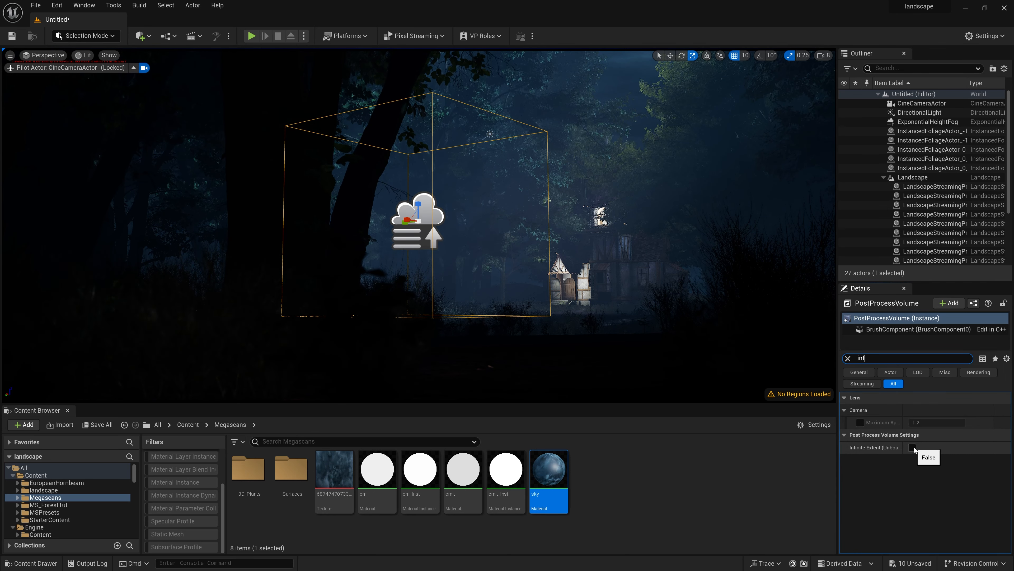
pyautogui.click(913, 448)
# Find the volume's Chromatic Aberration settings and enable the Intensity and Start Offset overrides
pyautogui.doubleClick(869, 361)
pyautogui.write('chro')
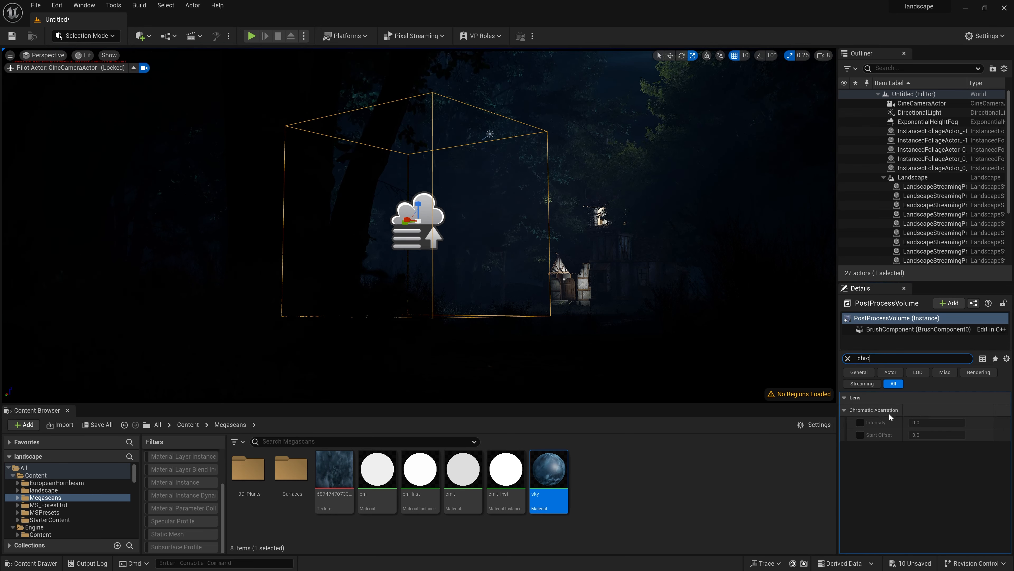
pyautogui.click(861, 435)
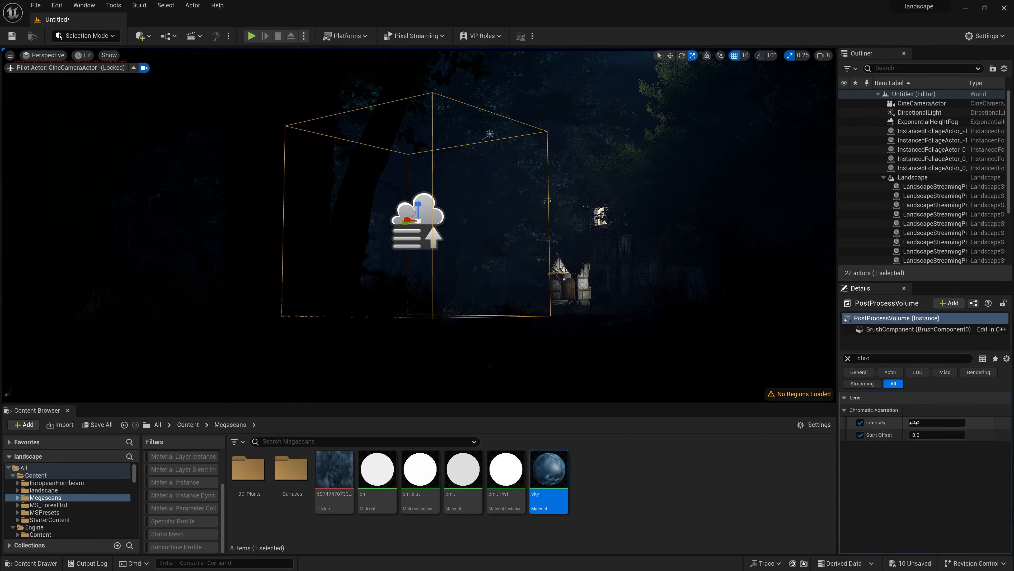